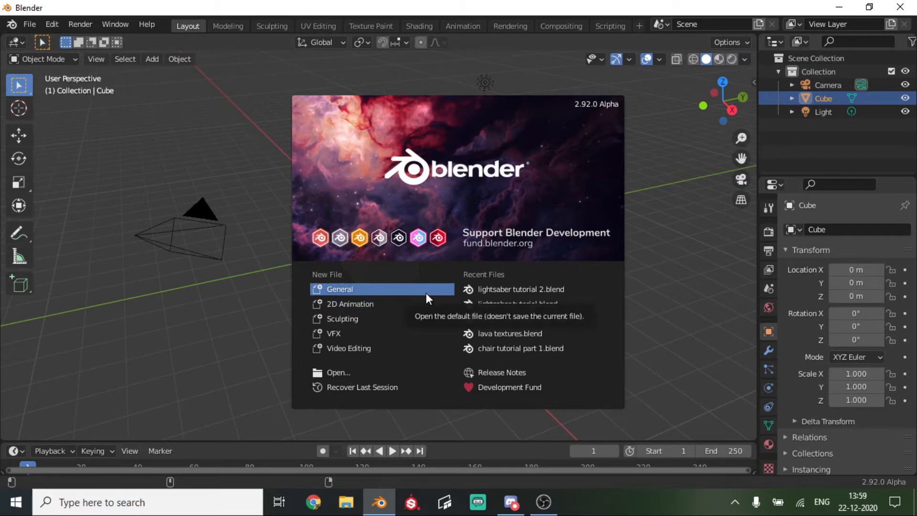
Delete the default cube from the new scene and turn on the Screencast Keys display.
{"action": "left_click", "coordinate": [426, 297]}
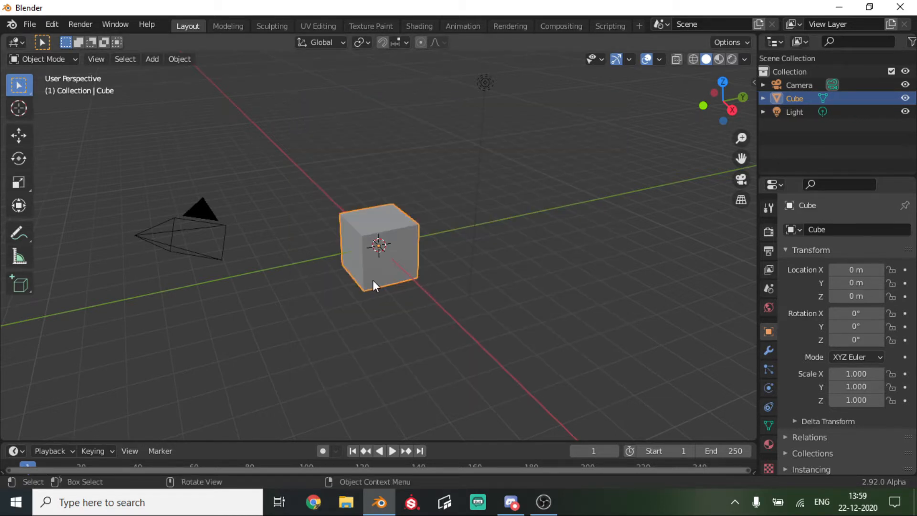
{"action": "key", "text": "Delete"}
{"action": "key", "text": "n"}
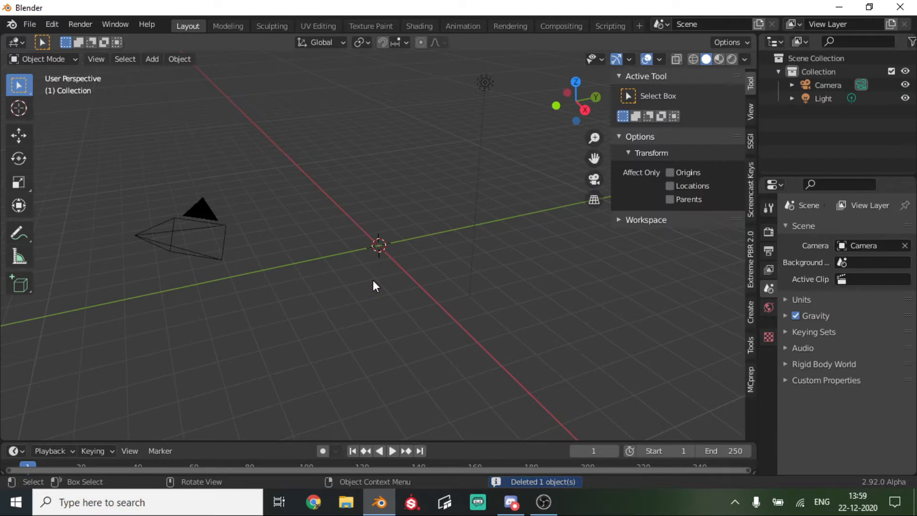
{"action": "left_click", "coordinate": [747, 186]}
{"action": "key", "text": "n"}
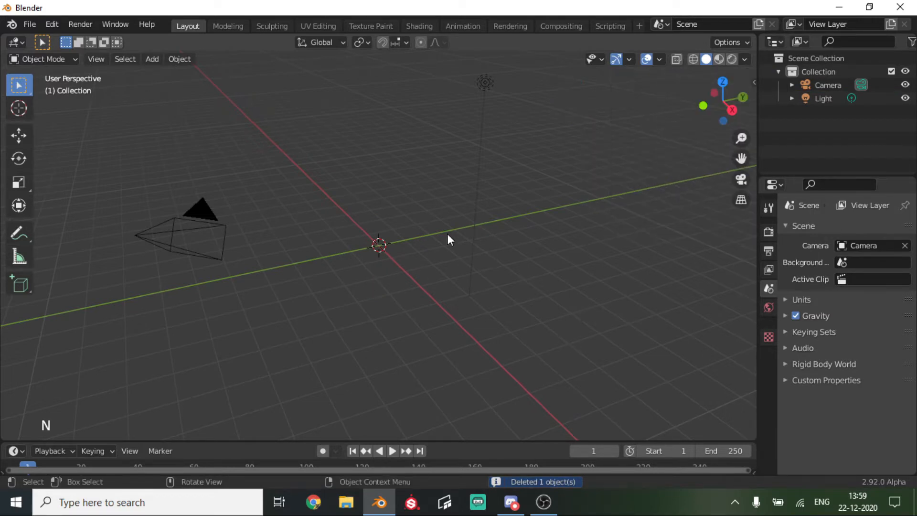
{"action": "scroll", "coordinate": [447, 233], "scroll_direction": "up", "scroll_amount": 7}
{"action": "scroll", "coordinate": [446, 233], "scroll_direction": "down", "scroll_amount": 3}
{"action": "scroll", "coordinate": [446, 233], "scroll_direction": "down", "scroll_amount": 5}
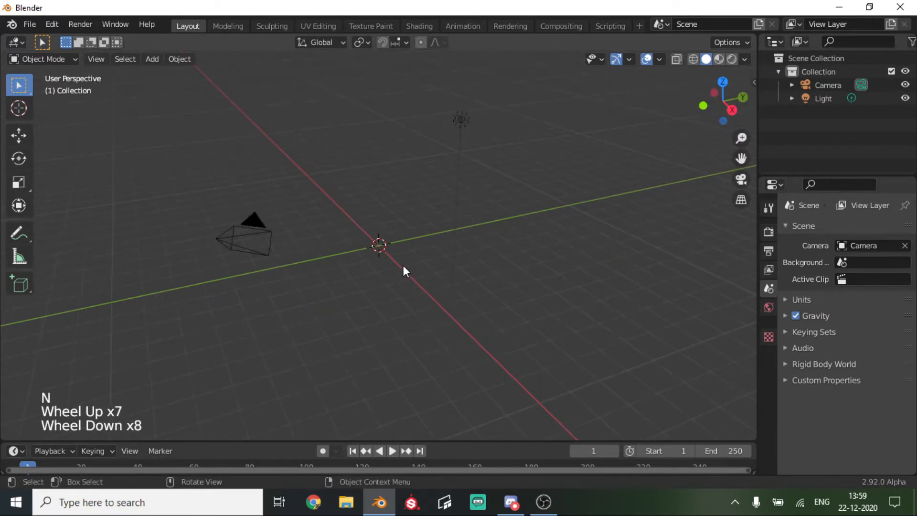
{"action": "middle_click_drag", "start_coordinate": [403, 265], "coordinate": [432, 263]}
Look up the Import Images as Planes add-on with the search "images", then save and close the preferences.
{"action": "left_click", "coordinate": [48, 23]}
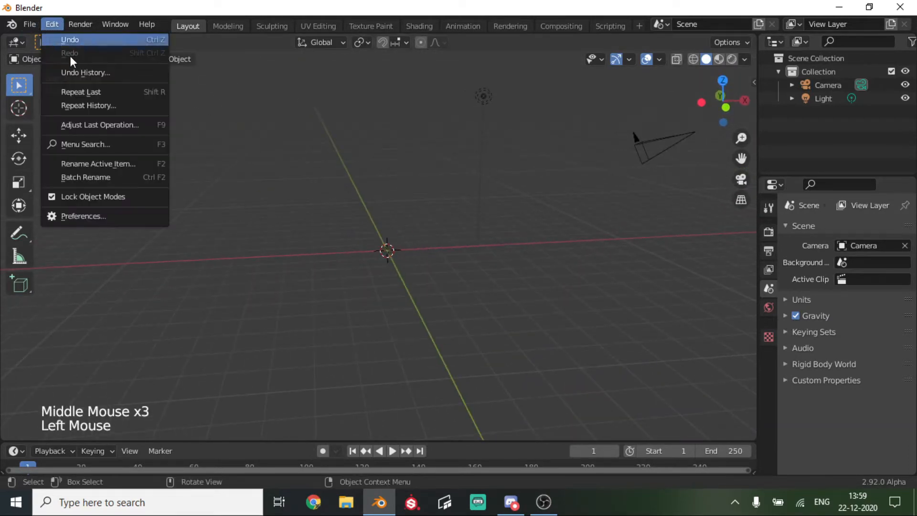
{"action": "left_click", "coordinate": [97, 215]}
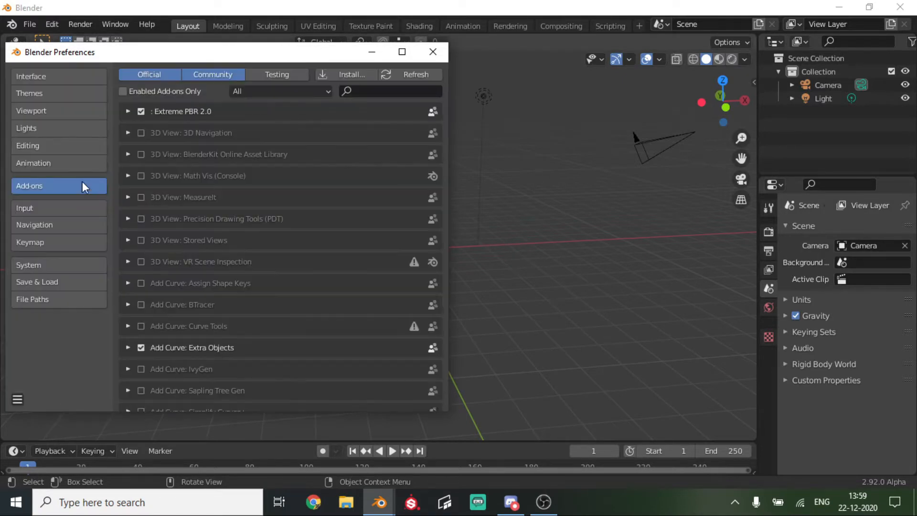
{"action": "left_click", "coordinate": [382, 93]}
{"action": "type", "text": "images"}
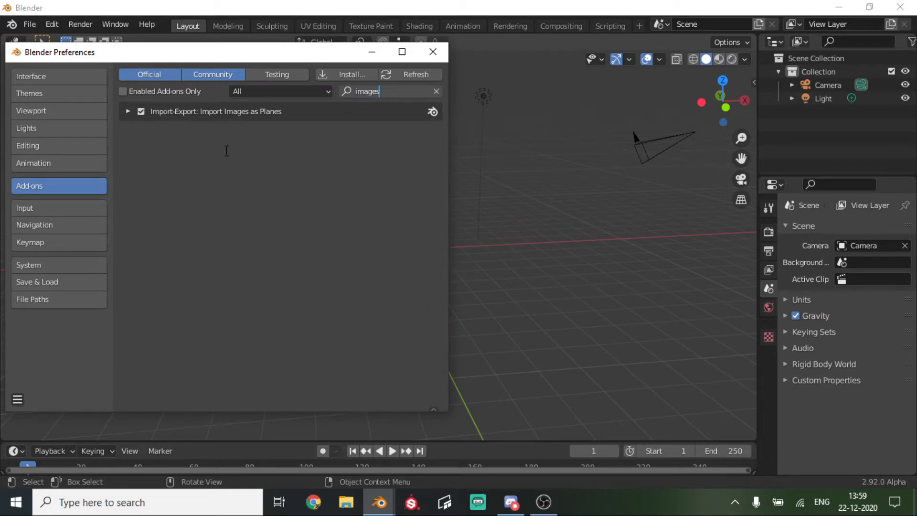
{"action": "key", "text": "Return"}
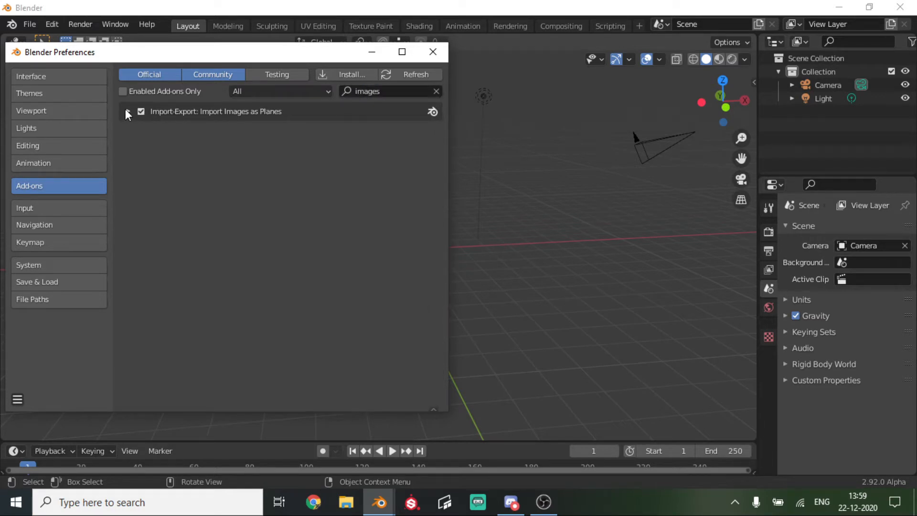
{"action": "left_click", "coordinate": [17, 399]}
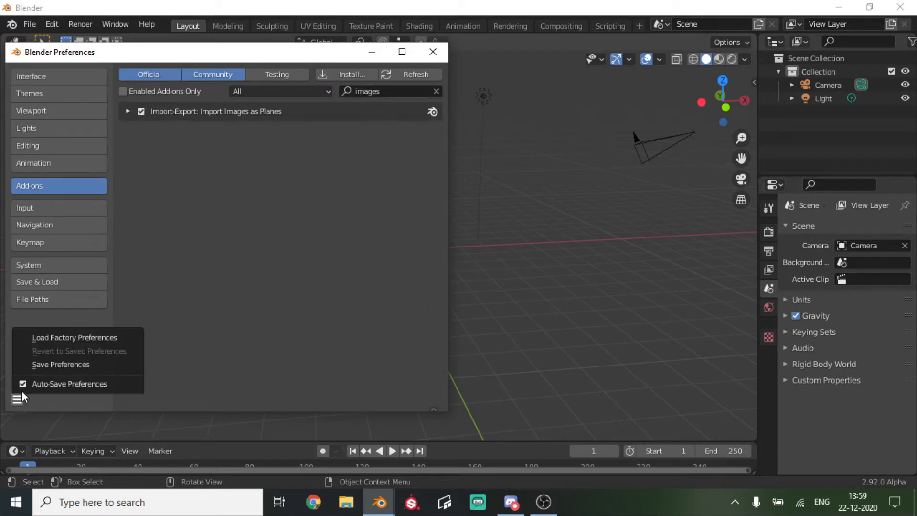
{"action": "left_click", "coordinate": [42, 366]}
{"action": "left_click", "coordinate": [433, 52]}
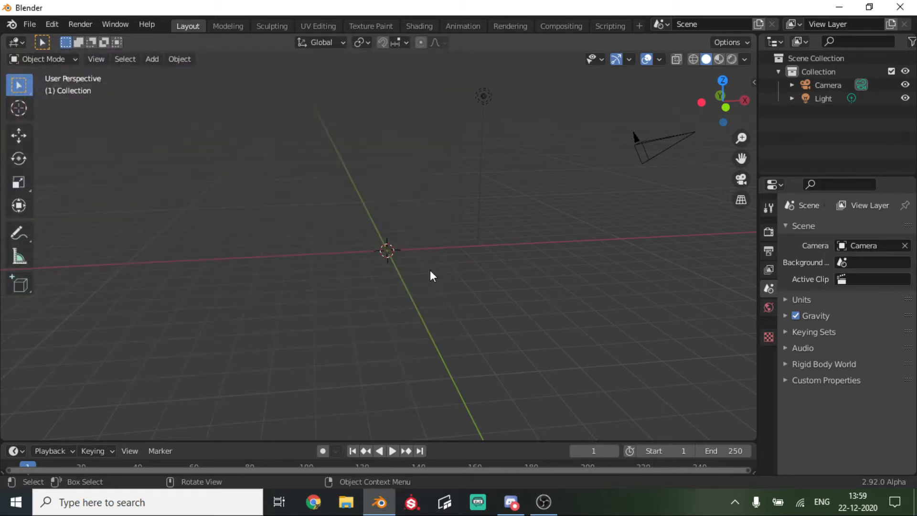
Import the TexturesCom_BuildingsHighRise0547_2_M image into the scene as a plane.
{"action": "key", "text": "shift+a"}
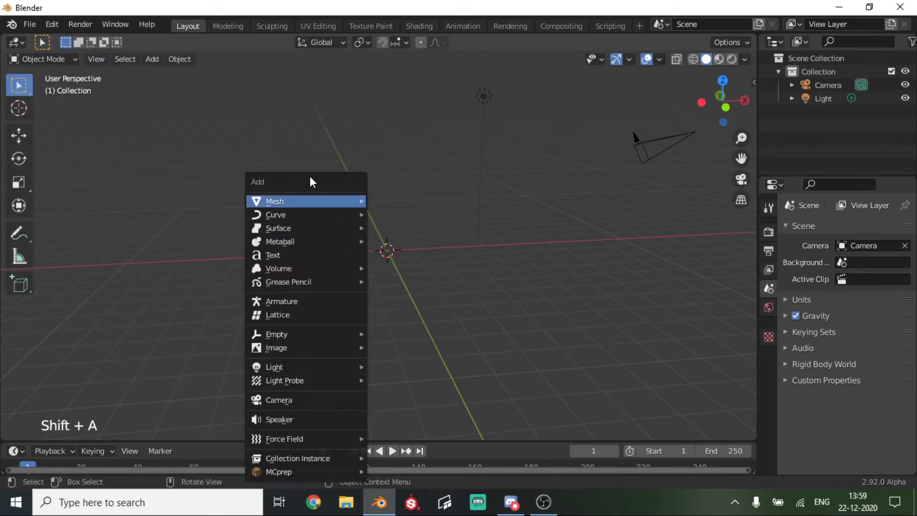
{"action": "mouse_move", "coordinate": [322, 200]}
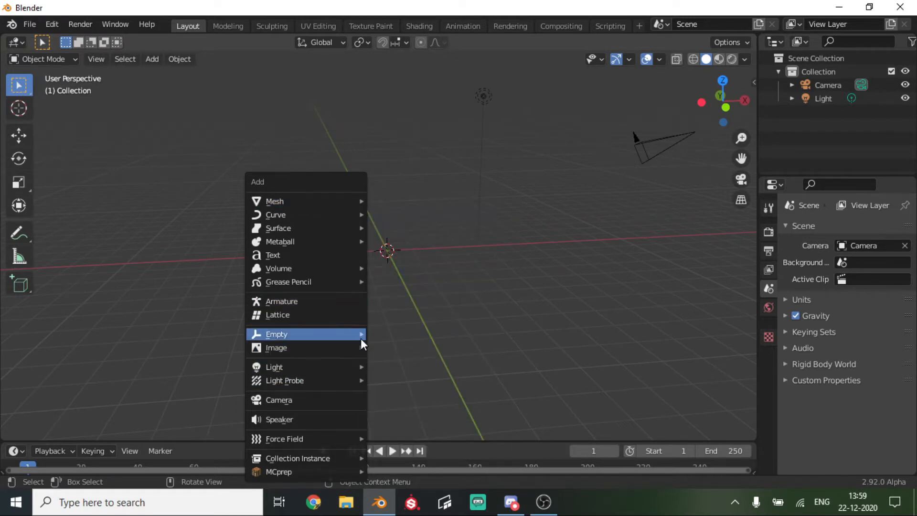
{"action": "mouse_move", "coordinate": [351, 347]}
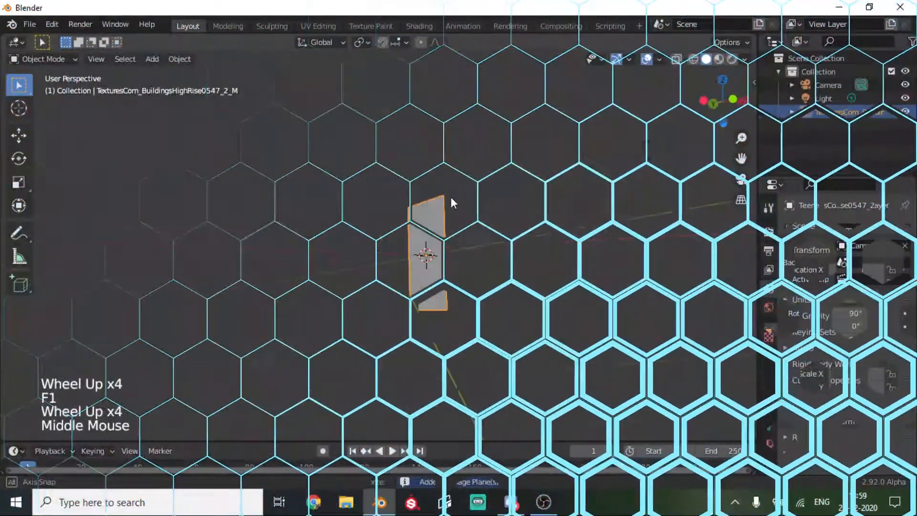
Display the viewport in Material Preview shading and examine the building texture on the plane.
{"action": "middle_click_drag", "start_coordinate": [608, 239], "coordinate": [209, 230]}
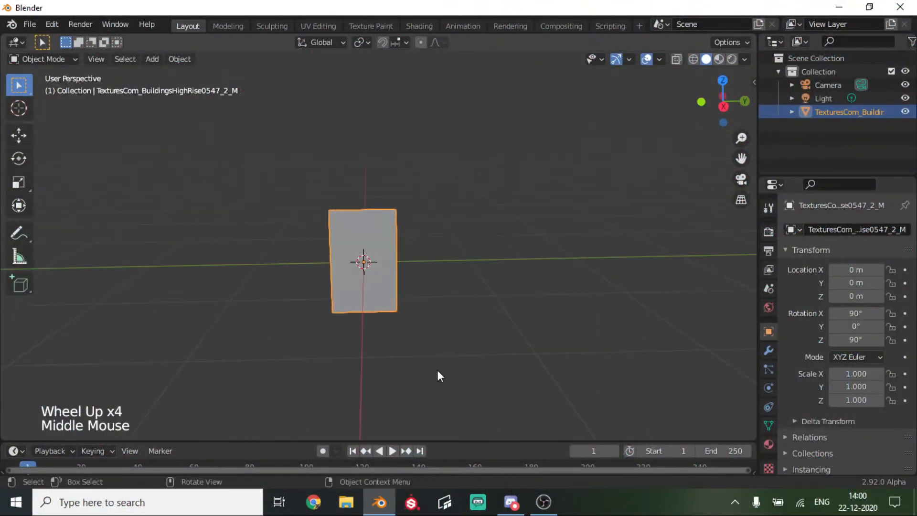
{"action": "scroll", "coordinate": [437, 371], "scroll_direction": "up", "scroll_amount": 4}
{"action": "left_click_drag", "start_coordinate": [741, 158], "coordinate": [736, 125]}
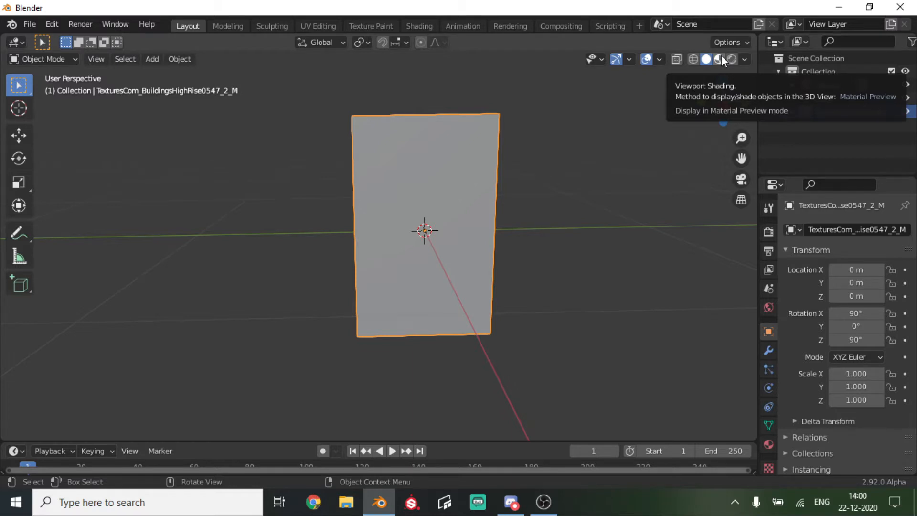
{"action": "scroll", "coordinate": [474, 200], "scroll_direction": "up", "scroll_amount": 4}
{"action": "scroll", "coordinate": [474, 200], "scroll_direction": "up", "scroll_amount": 2}
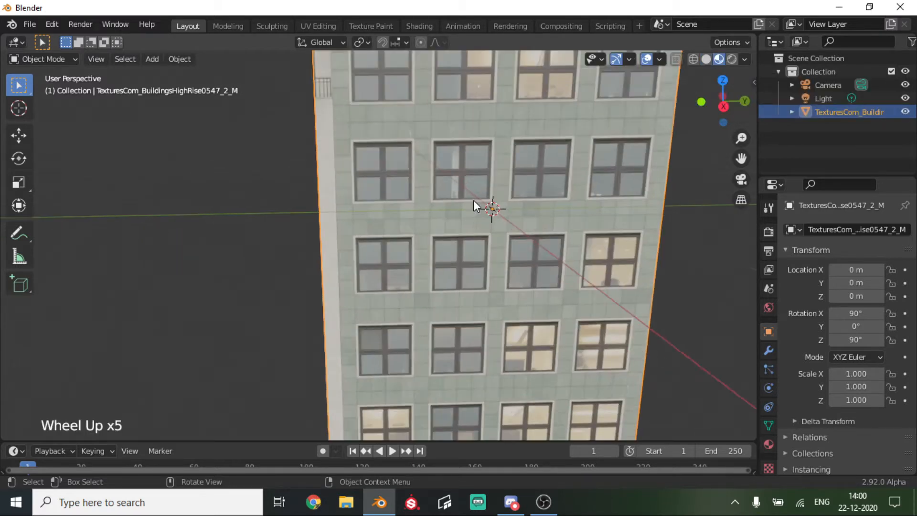
{"action": "middle_click_drag", "start_coordinate": [474, 199], "coordinate": [512, 149]}
{"action": "scroll", "coordinate": [427, 251], "scroll_direction": "down", "scroll_amount": 3}
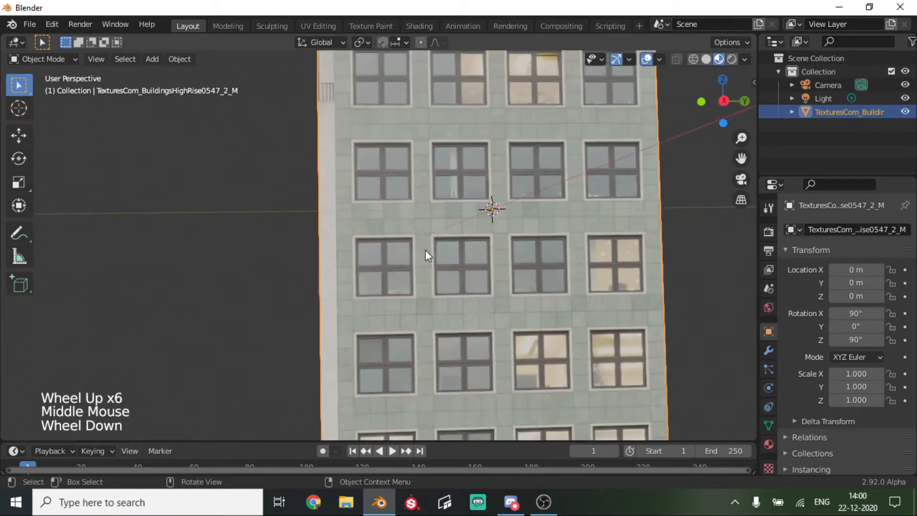
{"action": "middle_click_drag", "start_coordinate": [422, 246], "coordinate": [307, 248]}
{"action": "middle_click_drag", "start_coordinate": [478, 206], "coordinate": [463, 173]}
Set the blend mode of the building plane's material to Opaque.
{"action": "left_click", "coordinate": [463, 173]}
{"action": "left_click", "coordinate": [767, 444]}
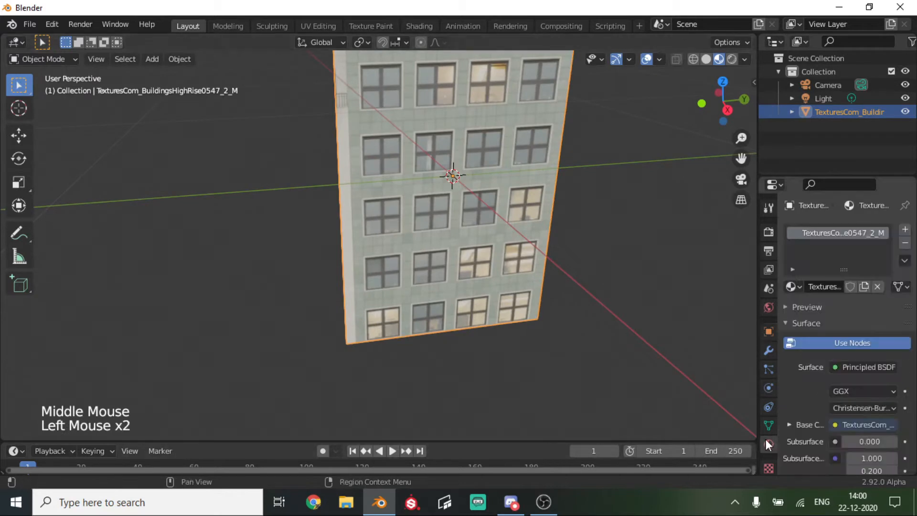
{"action": "scroll", "coordinate": [866, 390], "scroll_direction": "down", "scroll_amount": 10}
{"action": "scroll", "coordinate": [866, 390], "scroll_direction": "up", "scroll_amount": 3}
{"action": "scroll", "coordinate": [866, 389], "scroll_direction": "down", "scroll_amount": 9}
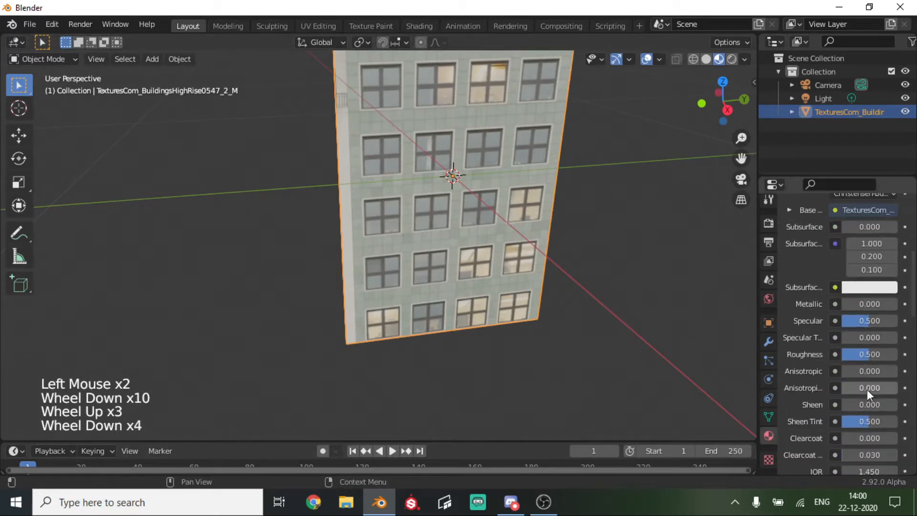
{"action": "scroll", "coordinate": [866, 388], "scroll_direction": "down", "scroll_amount": 7}
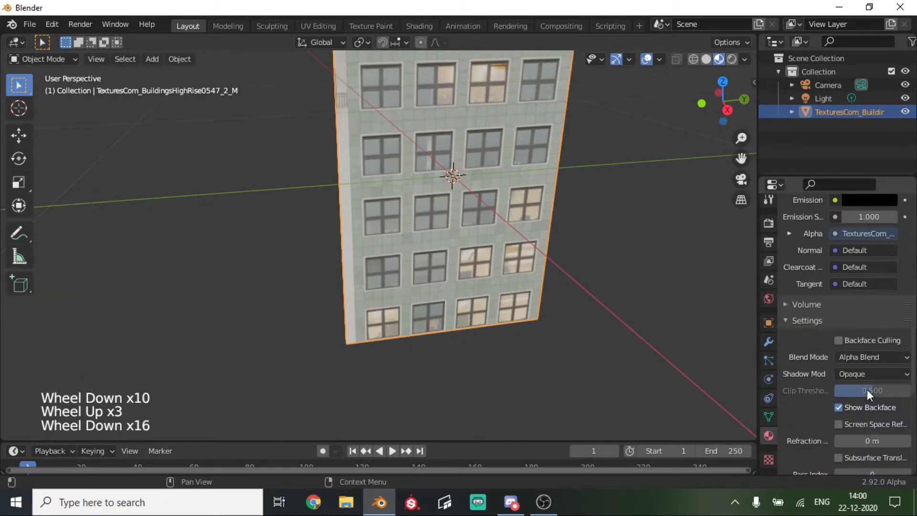
{"action": "left_click", "coordinate": [873, 356]}
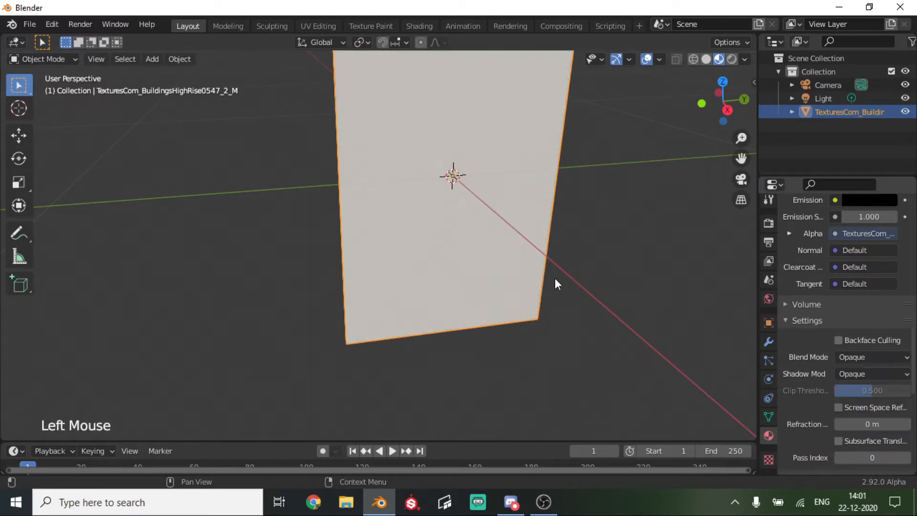
In the right orthographic view, add a vertical loop cut to the plane, slid to the inner edge of the facade's plain left strip.
{"action": "scroll", "coordinate": [555, 278], "scroll_direction": "up", "scroll_amount": 2}
{"action": "middle_click_drag", "start_coordinate": [551, 262], "coordinate": [417, 273]}
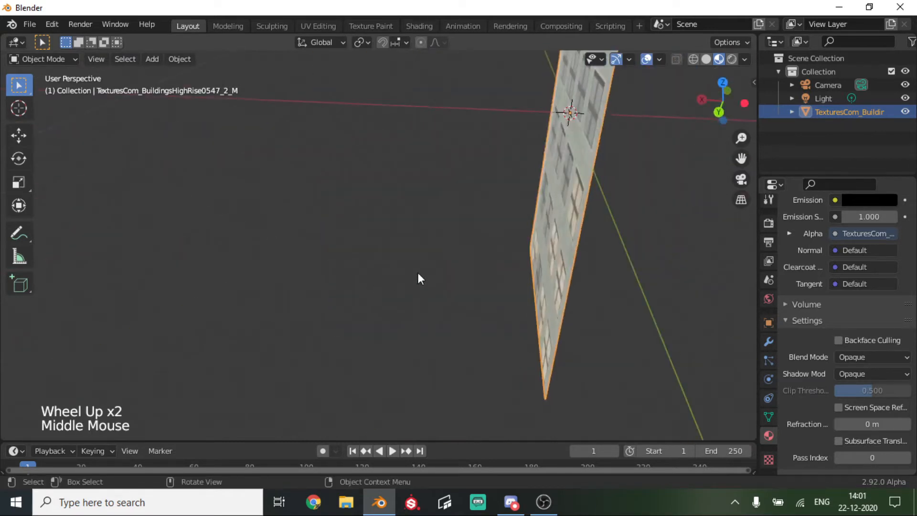
{"action": "left_click", "coordinate": [701, 101]}
{"action": "scroll", "coordinate": [312, 216], "scroll_direction": "down", "scroll_amount": 3}
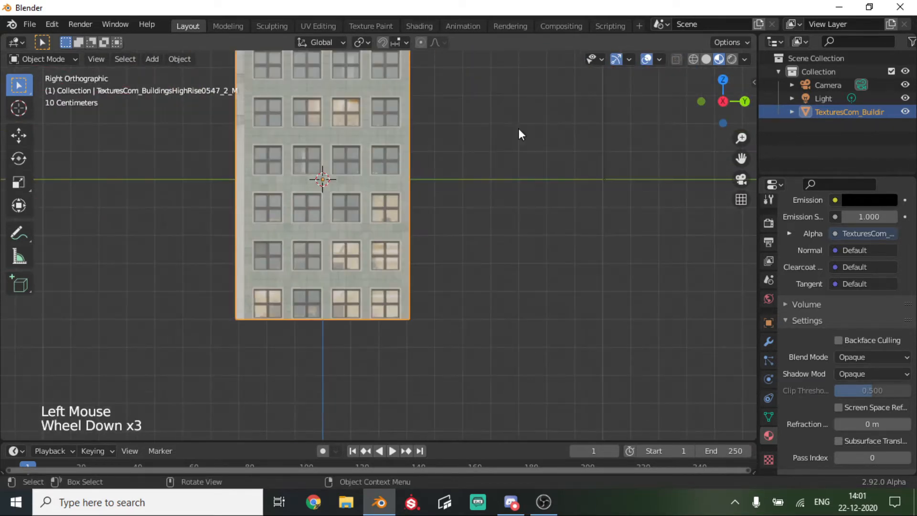
{"action": "left_click_drag", "start_coordinate": [741, 158], "coordinate": [837, 200]}
{"action": "key", "text": "Tab"}
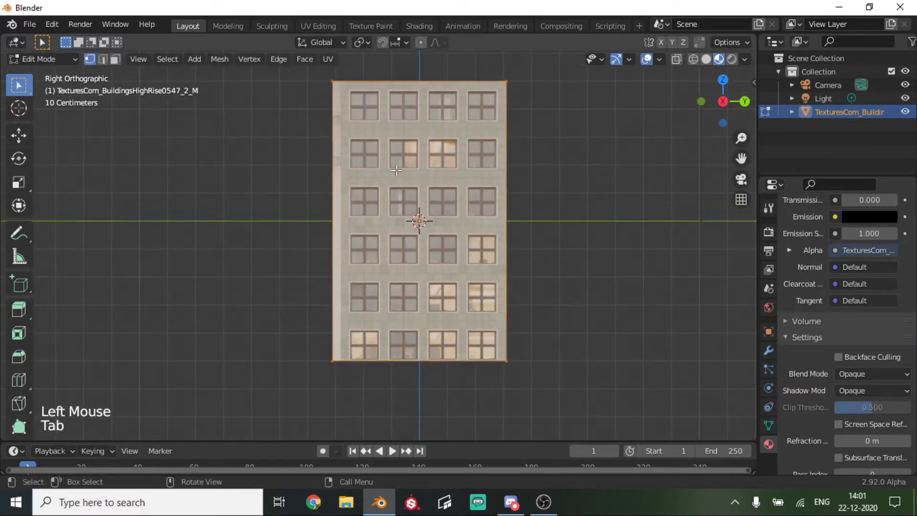
{"action": "left_click", "coordinate": [102, 58]}
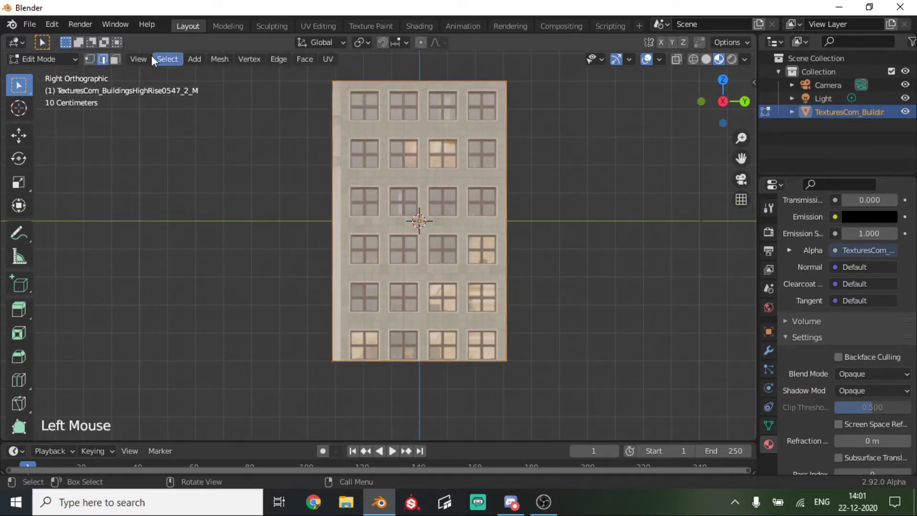
{"action": "left_click", "coordinate": [466, 163], "text": "ctrl"}
{"action": "key", "text": "ctrl+r"}
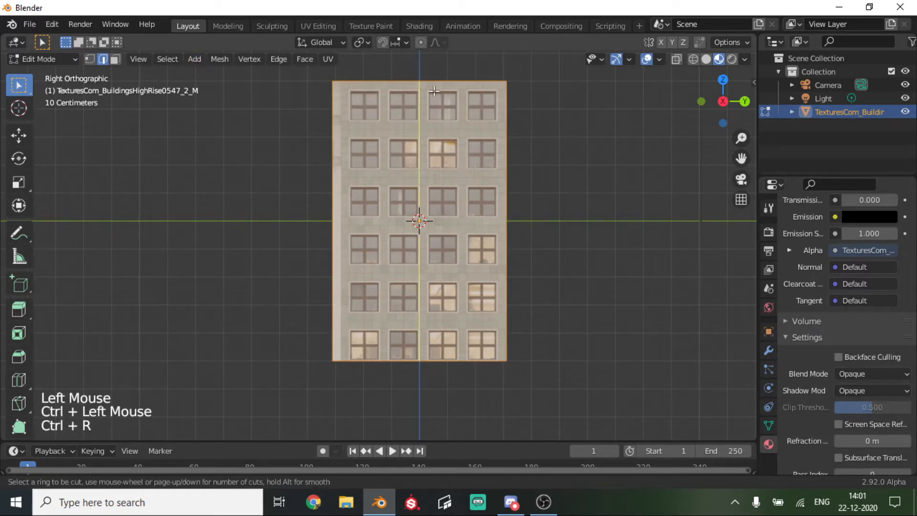
{"action": "left_click", "coordinate": [434, 90]}
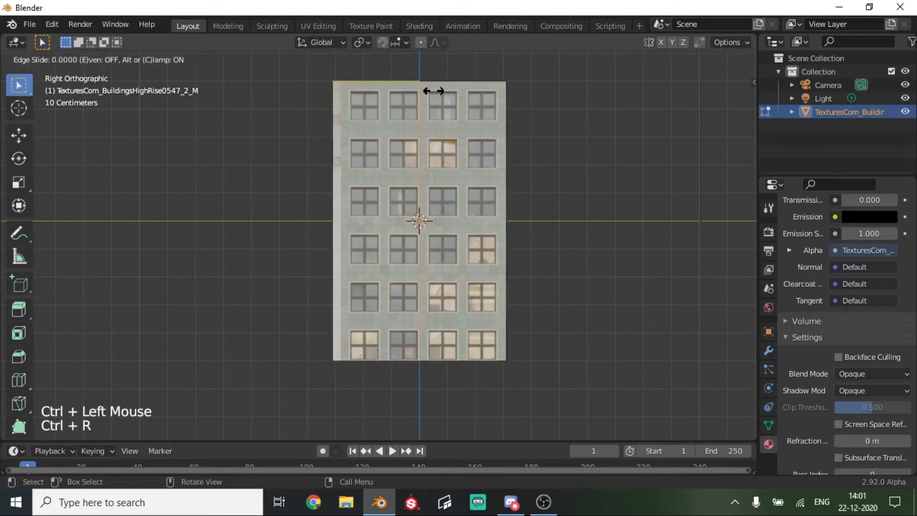
{"action": "left_click", "coordinate": [355, 192]}
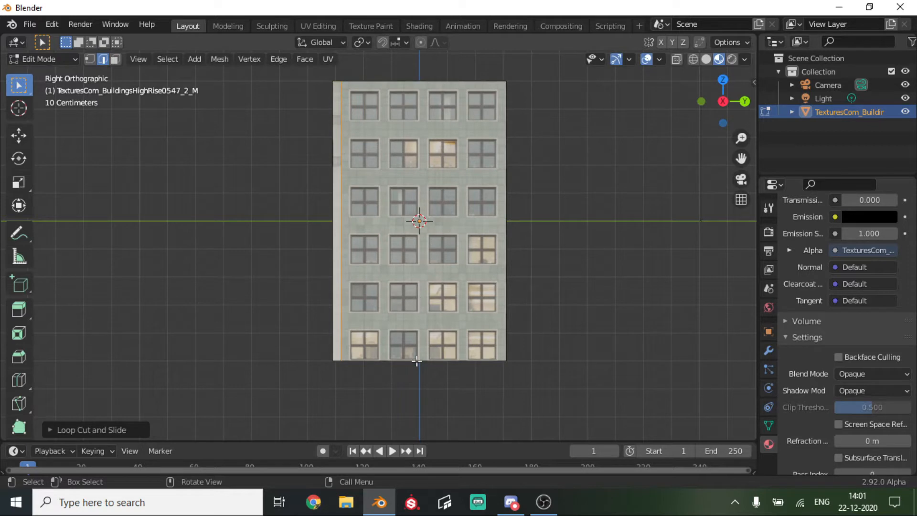
{"action": "key", "text": "ctrl+r"}
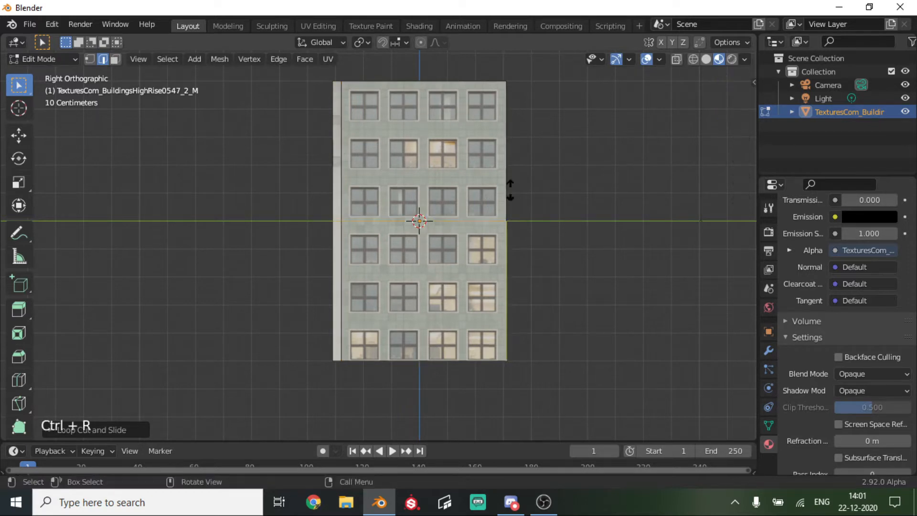
{"action": "left_click", "coordinate": [510, 190]}
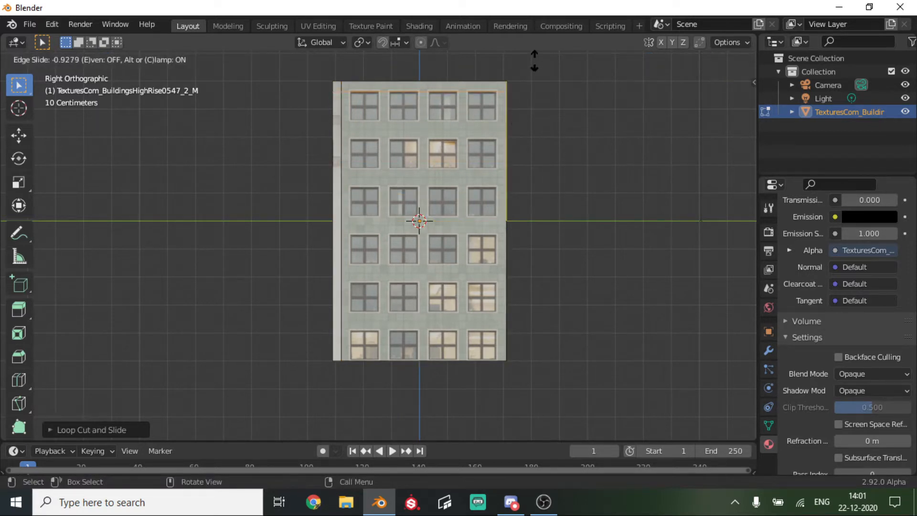
{"action": "right_click", "coordinate": [534, 60]}
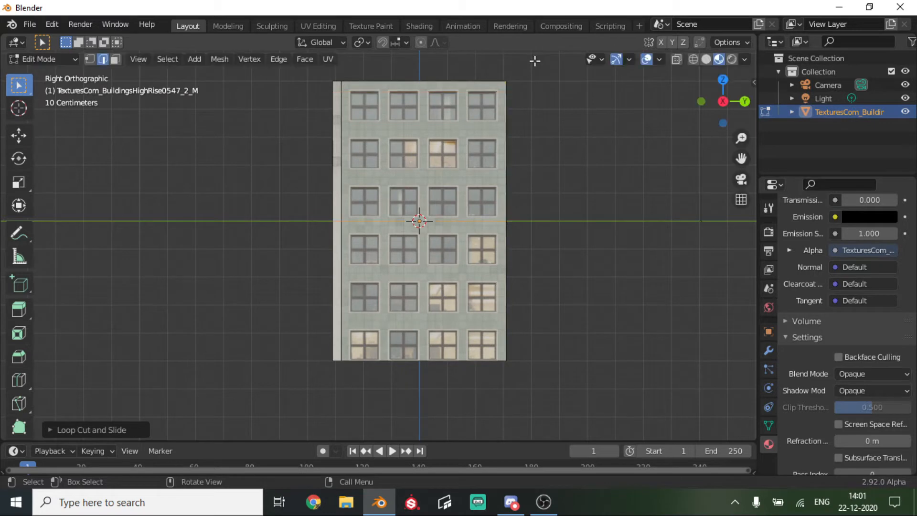
{"action": "key", "text": "ctrl+z"}
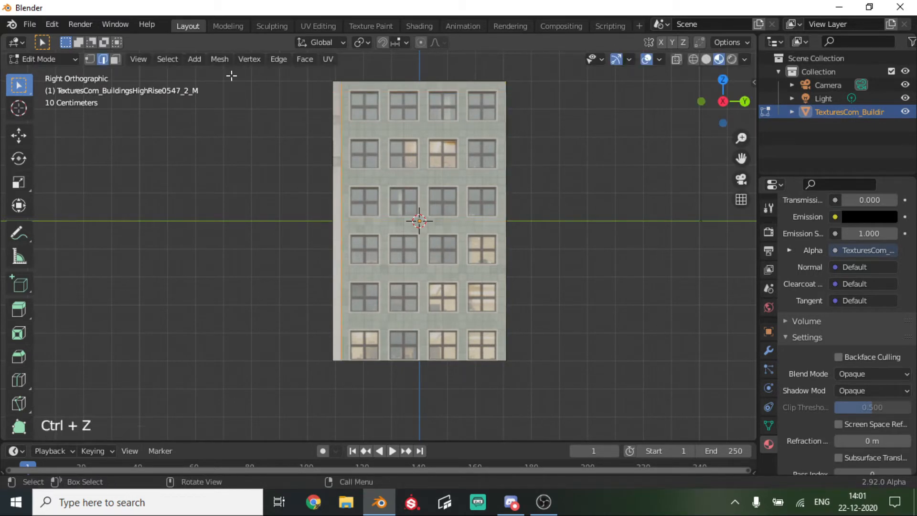
Extrude the narrow strip face along the facade's left side by about 0.02 m and return to Object Mode.
{"action": "left_click", "coordinate": [116, 59]}
{"action": "double_click", "coordinate": [339, 201]}
{"action": "middle_click_drag", "start_coordinate": [358, 198], "coordinate": [476, 257]}
{"action": "key", "text": "r"}
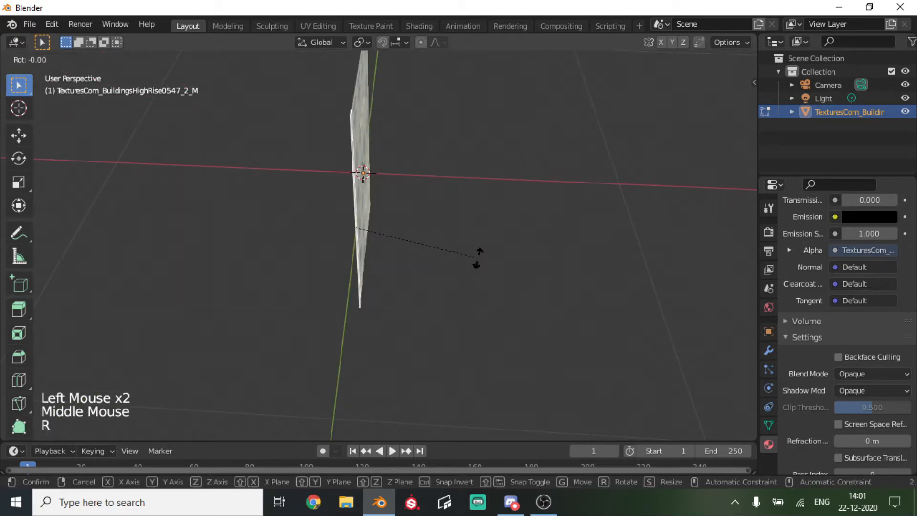
{"action": "key", "text": "e"}
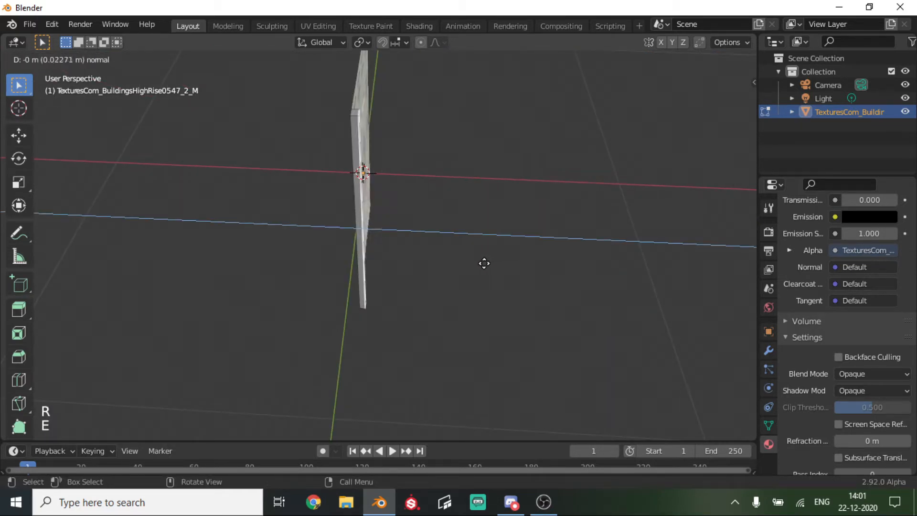
{"action": "left_click", "coordinate": [483, 264]}
{"action": "middle_click_drag", "start_coordinate": [481, 265], "coordinate": [323, 207]}
{"action": "left_click", "coordinate": [344, 210]}
{"action": "key", "text": "Tab"}
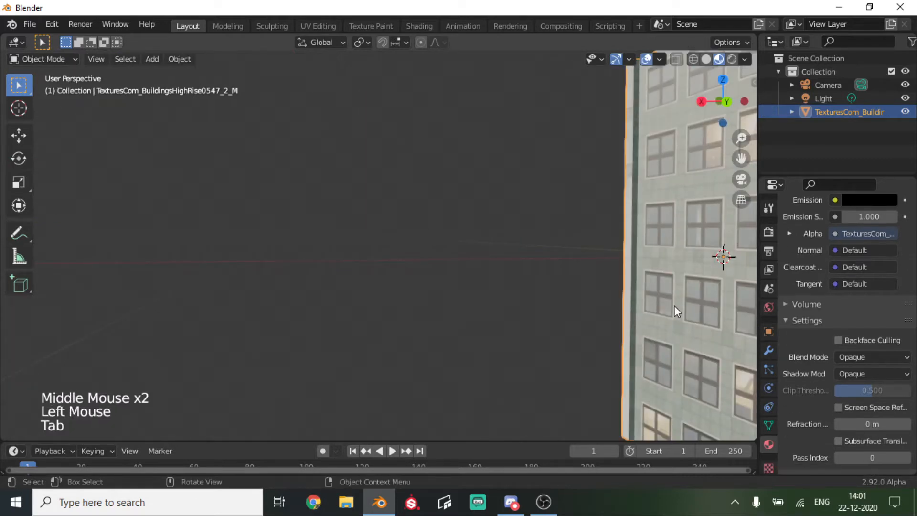
In the right orthographic view, add a horizontal loop cut across the building mesh, slid up to the tops of the top-row windows.
{"action": "scroll", "coordinate": [674, 305], "scroll_direction": "up", "scroll_amount": 3}
{"action": "middle_click_drag", "start_coordinate": [696, 310], "coordinate": [364, 317]}
{"action": "middle_click_drag", "start_coordinate": [354, 368], "coordinate": [233, 341]}
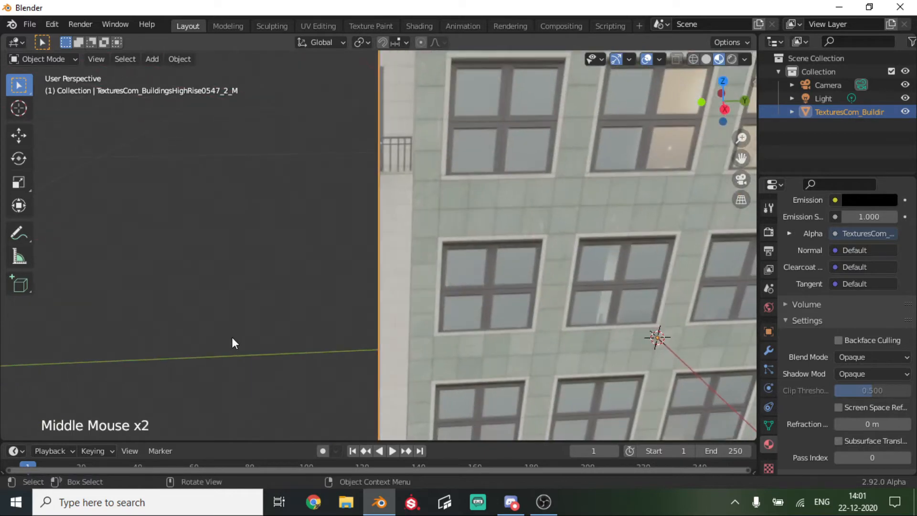
{"action": "left_click", "coordinate": [724, 110]}
{"action": "key", "text": "Tab"}
{"action": "scroll", "coordinate": [476, 227], "scroll_direction": "down", "scroll_amount": 4}
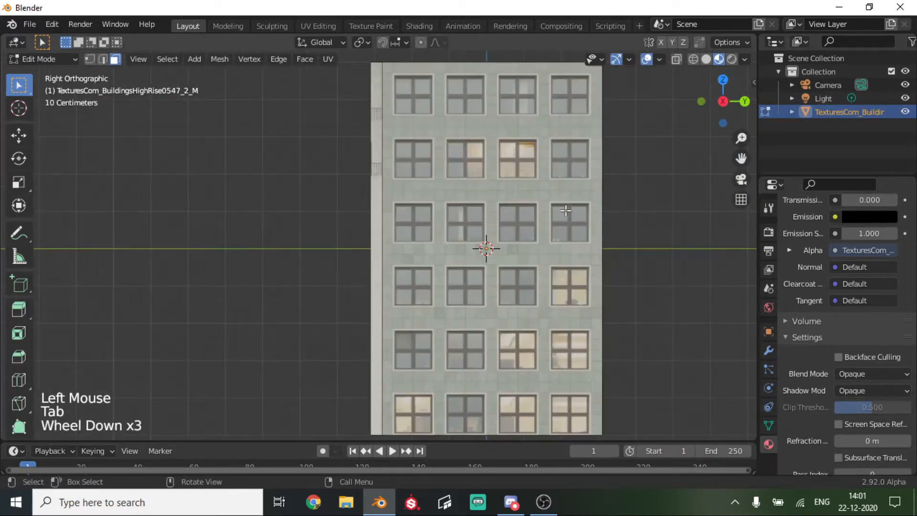
{"action": "key", "text": "ctrl+r"}
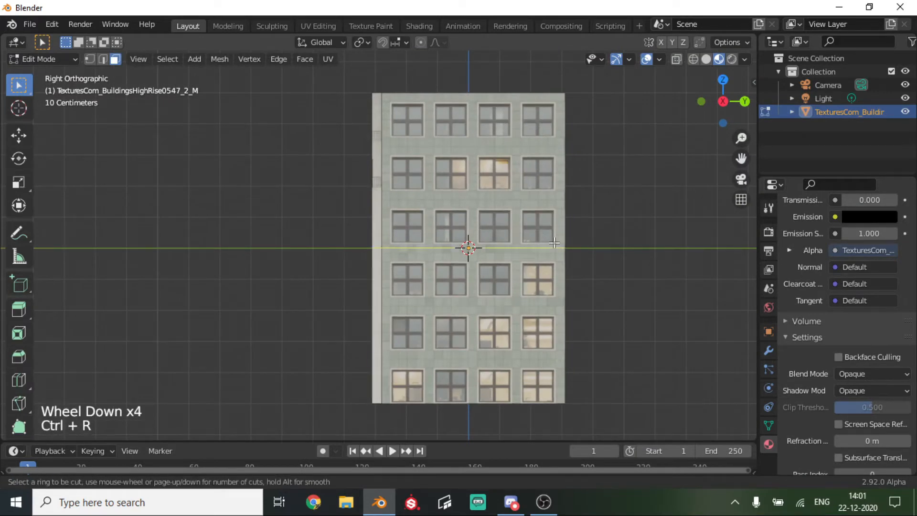
{"action": "left_click", "coordinate": [561, 276]}
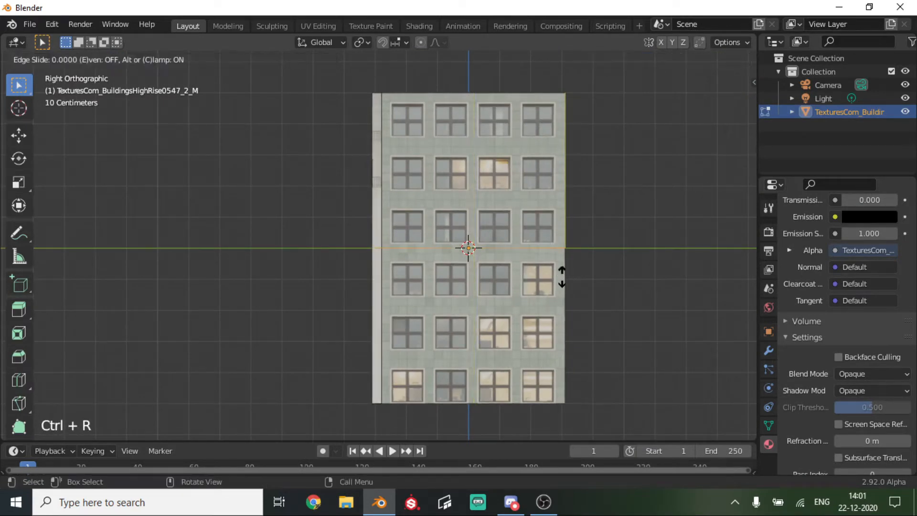
{"action": "left_click", "coordinate": [569, 132]}
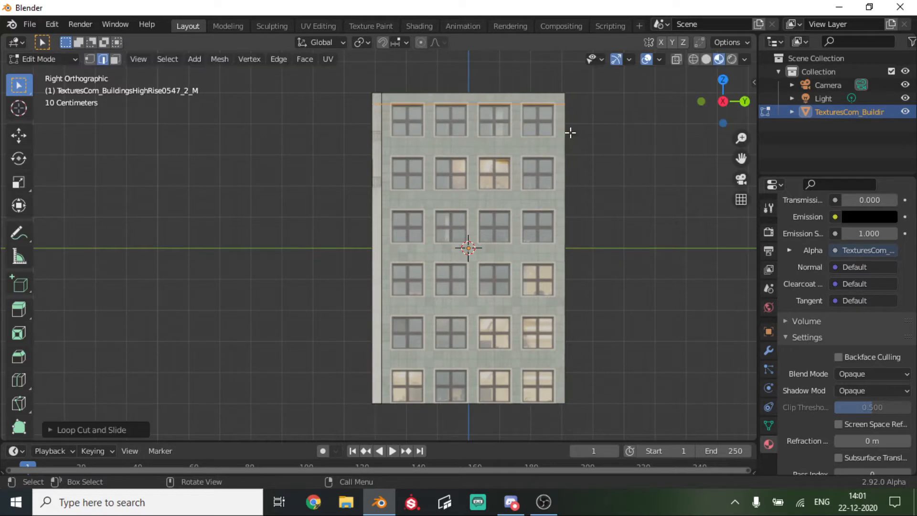
Add a second horizontal loop cut across the middle of the facade, between the third and fourth window rows.
{"action": "key", "text": "ctrl+r"}
{"action": "left_click", "coordinate": [557, 159]}
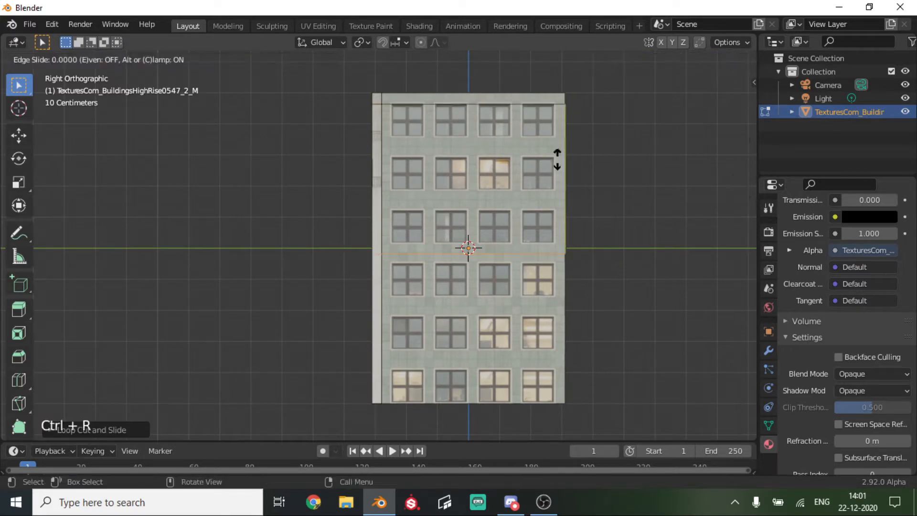
{"action": "left_click", "coordinate": [557, 158]}
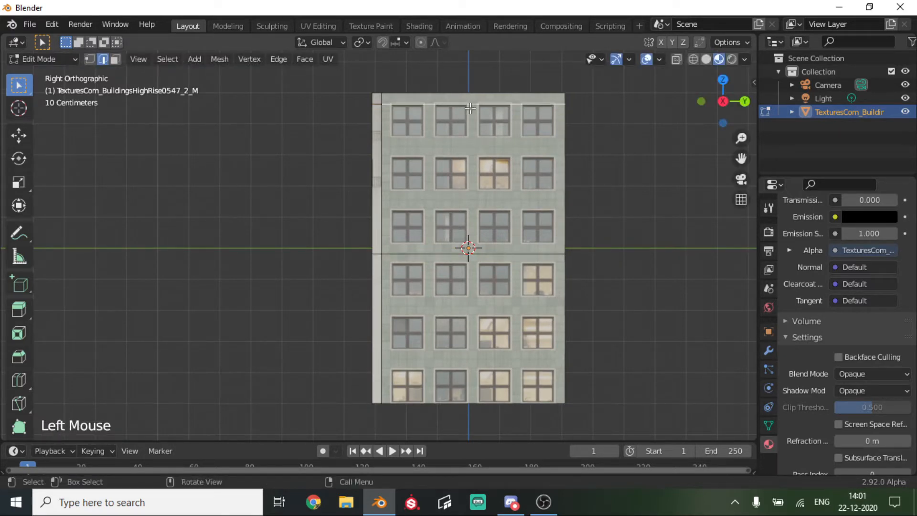
Edge-slide the uppermost horizontal cut, including its segment on the narrow strip, slightly up to the top of the window frames.
{"action": "scroll", "coordinate": [470, 108], "scroll_direction": "up", "scroll_amount": 1}
{"action": "left_click_drag", "start_coordinate": [740, 158], "coordinate": [742, 279]}
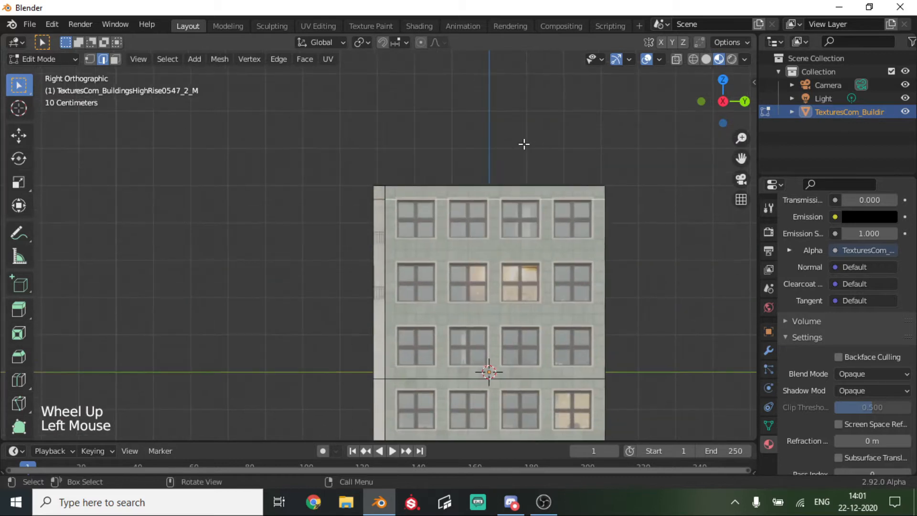
{"action": "scroll", "coordinate": [377, 201], "scroll_direction": "up", "scroll_amount": 2}
{"action": "left_click", "coordinate": [373, 177], "text": "shift"}
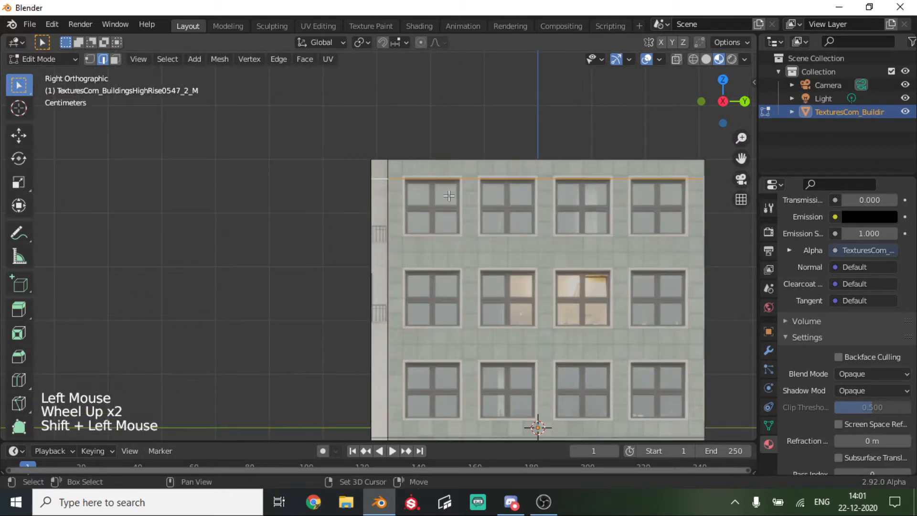
{"action": "key", "text": "g"}
{"action": "key", "text": "g"}
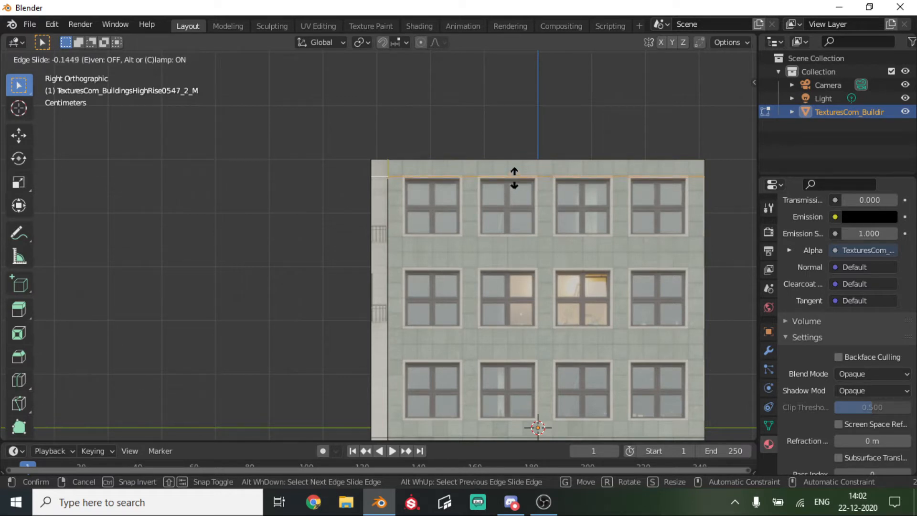
{"action": "left_click", "coordinate": [514, 178]}
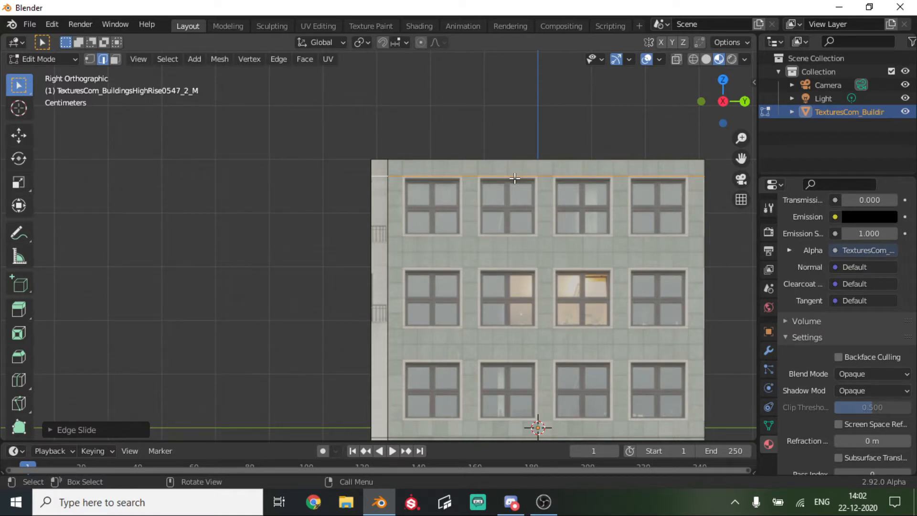
Edge-slide the mid-facade horizontal cut, including its strip segment, up to the bottom edge of the top-row window frames.
{"action": "scroll", "coordinate": [485, 365], "scroll_direction": "down", "scroll_amount": 3}
{"action": "left_click", "coordinate": [382, 360]}
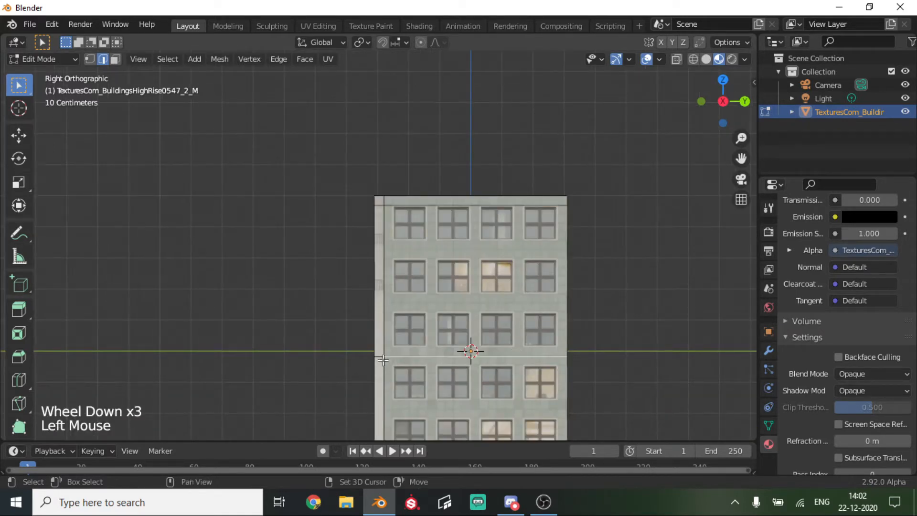
{"action": "left_click", "coordinate": [380, 357], "text": "shift"}
{"action": "key", "text": "g"}
{"action": "key", "text": "g"}
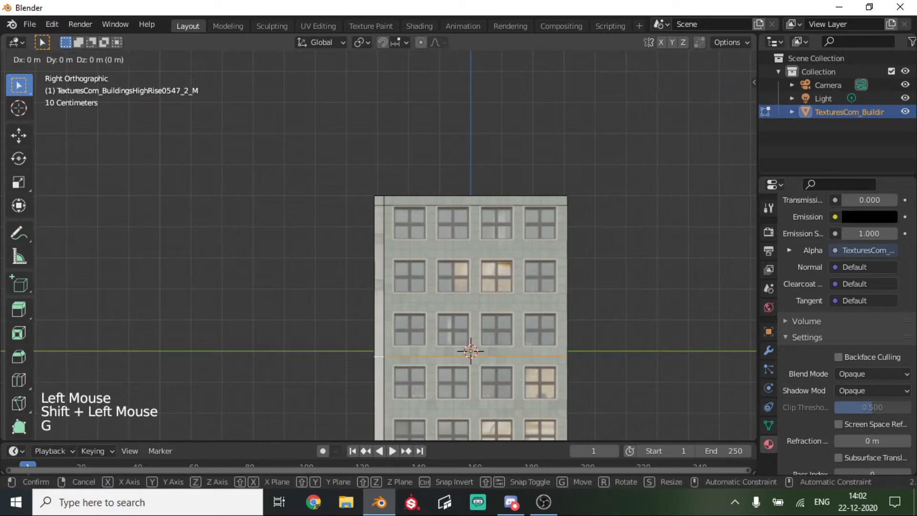
{"action": "left_click", "coordinate": [523, 220]}
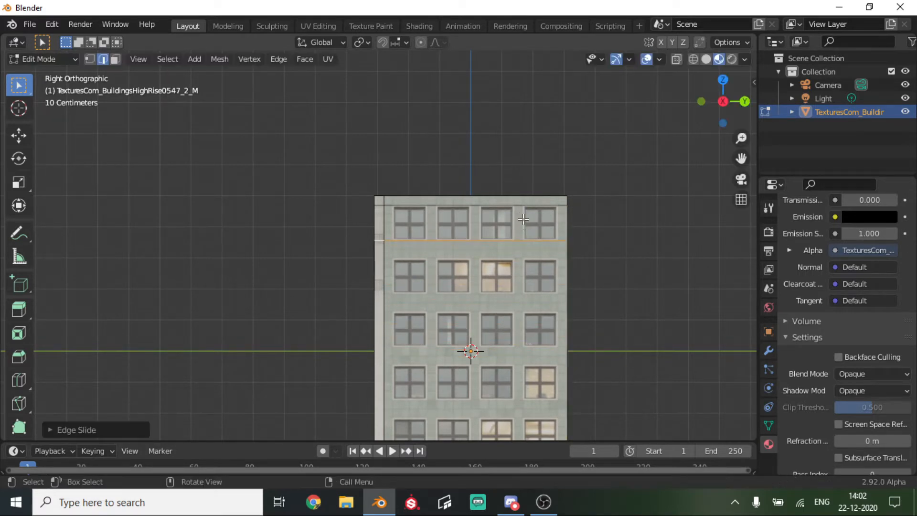
Add a vertical loop cut to the facade and align it with the left edge of the first window column's frames.
{"action": "scroll", "coordinate": [525, 237], "scroll_direction": "up", "scroll_amount": 3}
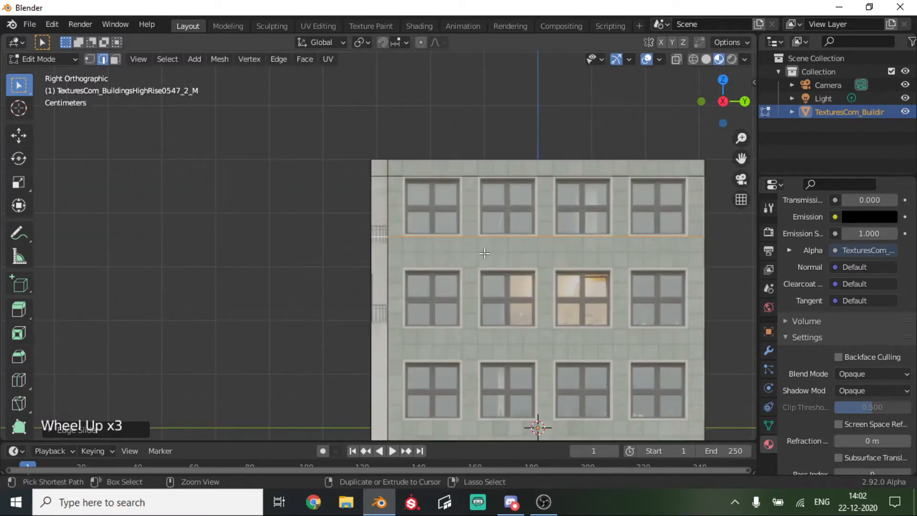
{"action": "key", "text": "ctrl+r"}
{"action": "left_click", "coordinate": [485, 253]}
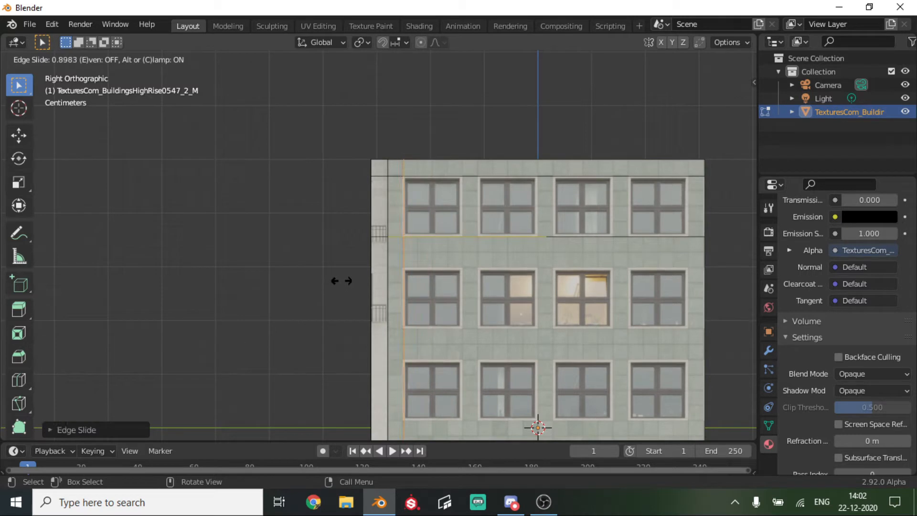
{"action": "left_click", "coordinate": [342, 281]}
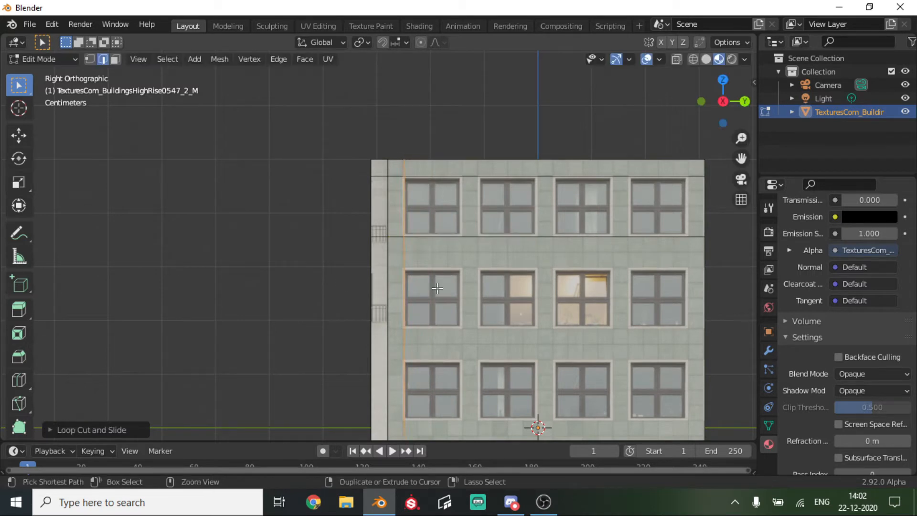
{"action": "scroll", "coordinate": [437, 288], "scroll_direction": "up", "scroll_amount": 4}
{"action": "key", "text": "g"}
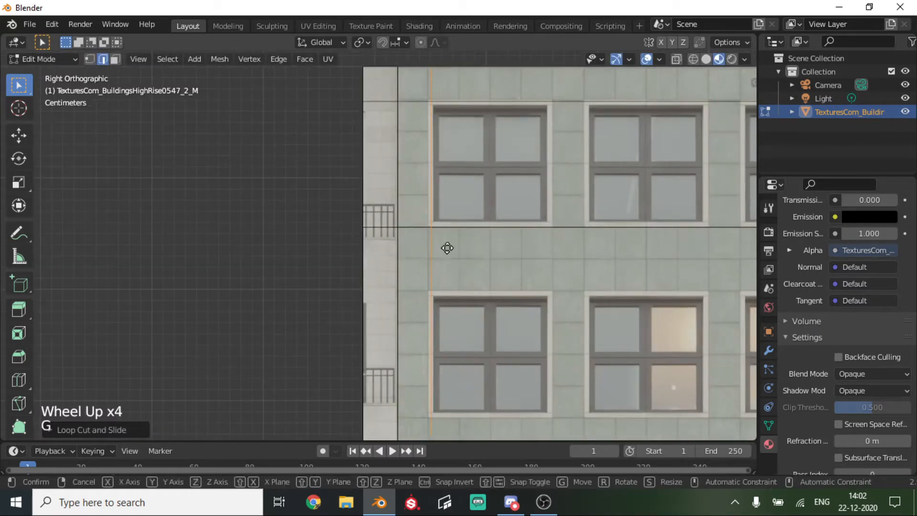
{"action": "key", "text": "g"}
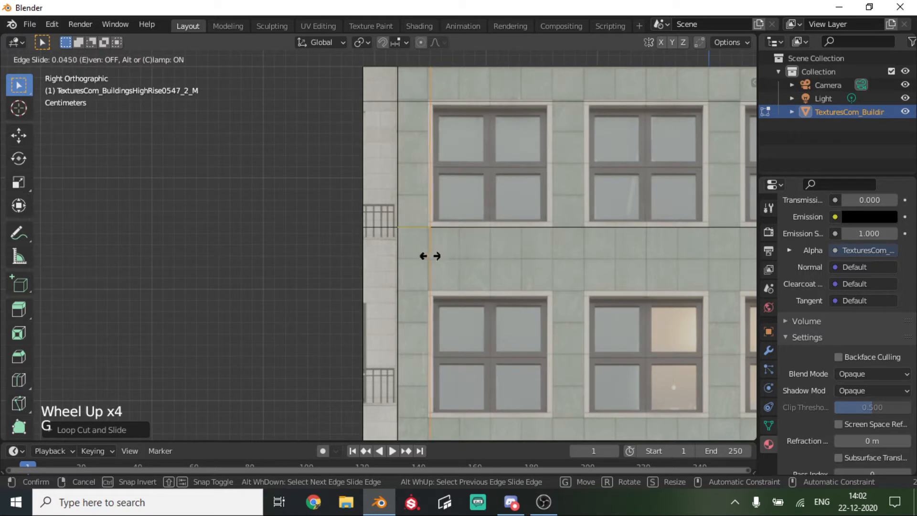
{"action": "left_click", "coordinate": [420, 258]}
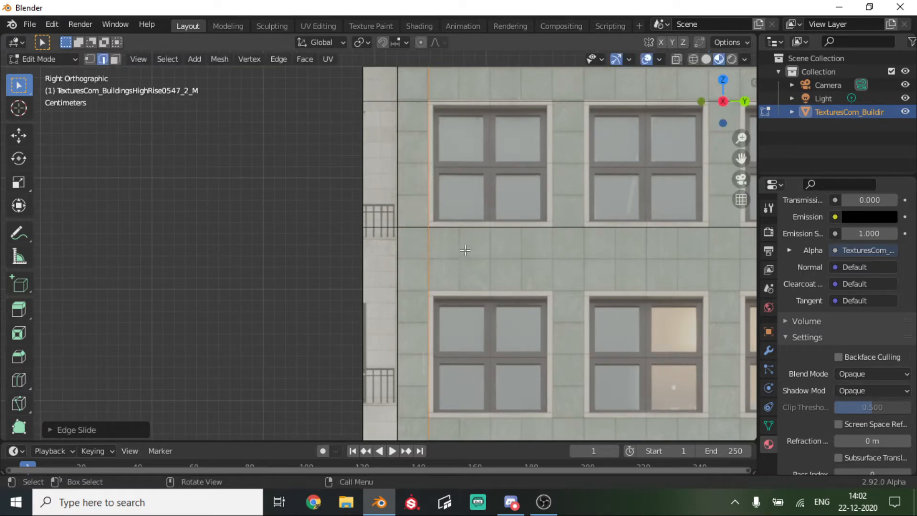
Add another vertical loop cut, slid to the right edge of the first window column's frames.
{"action": "key", "text": "ctrl+r"}
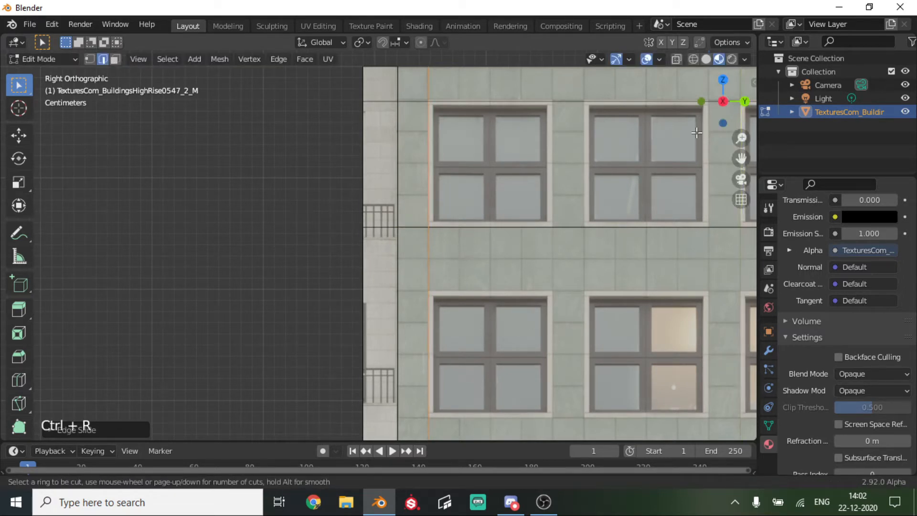
{"action": "left_click", "coordinate": [657, 238]}
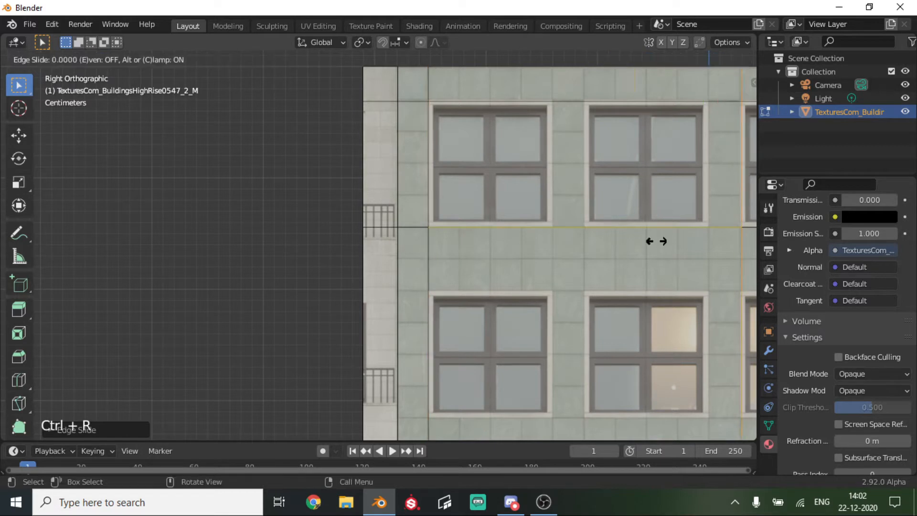
{"action": "left_click", "coordinate": [468, 273]}
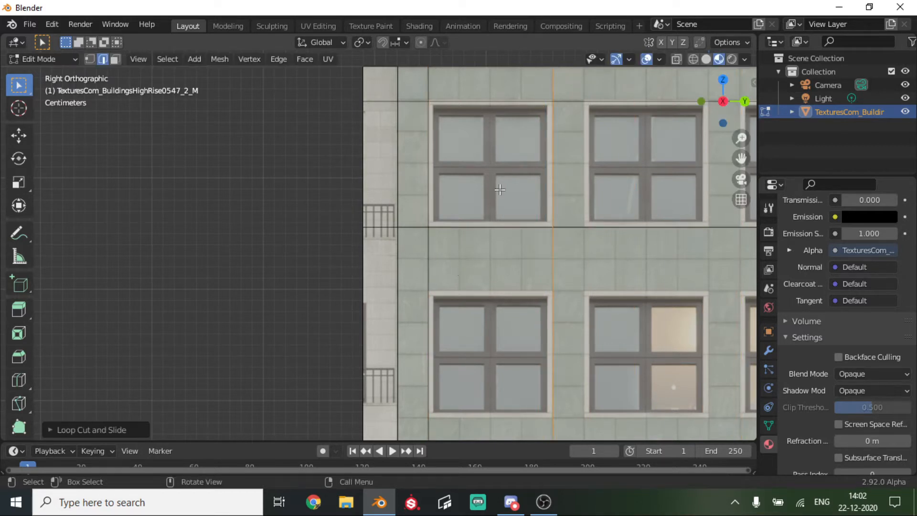
Extrude the top-left window face inward to recess it into the facade, and check the recess in Object Mode.
{"action": "left_click", "coordinate": [463, 127]}
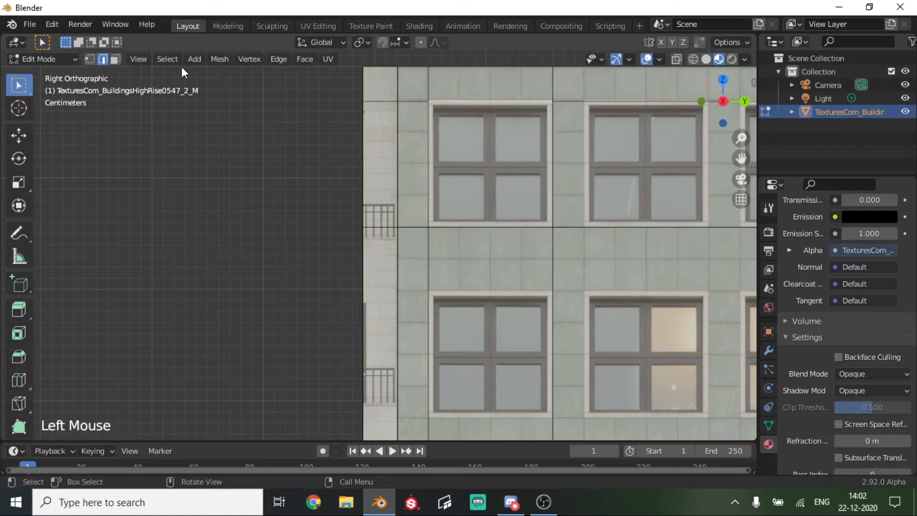
{"action": "left_click", "coordinate": [115, 58]}
{"action": "left_click", "coordinate": [462, 145]}
{"action": "middle_click_drag", "start_coordinate": [466, 170], "coordinate": [548, 178]}
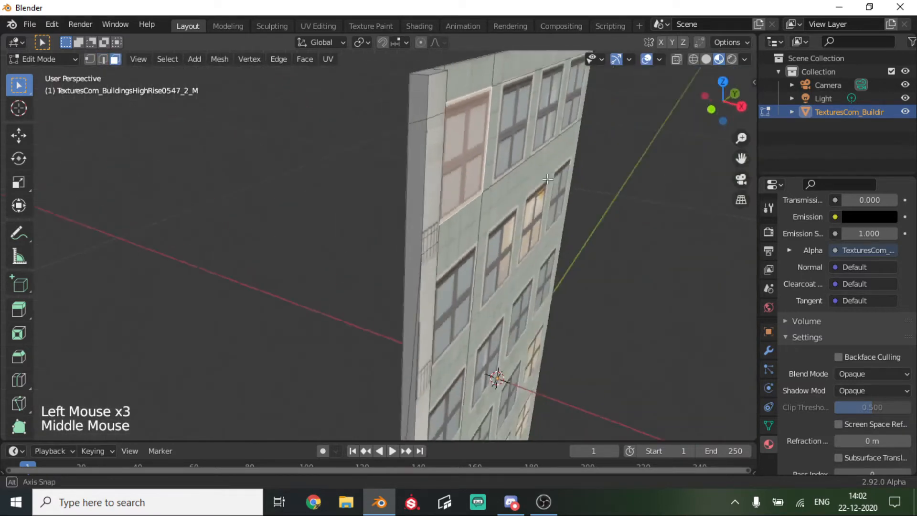
{"action": "key", "text": "e"}
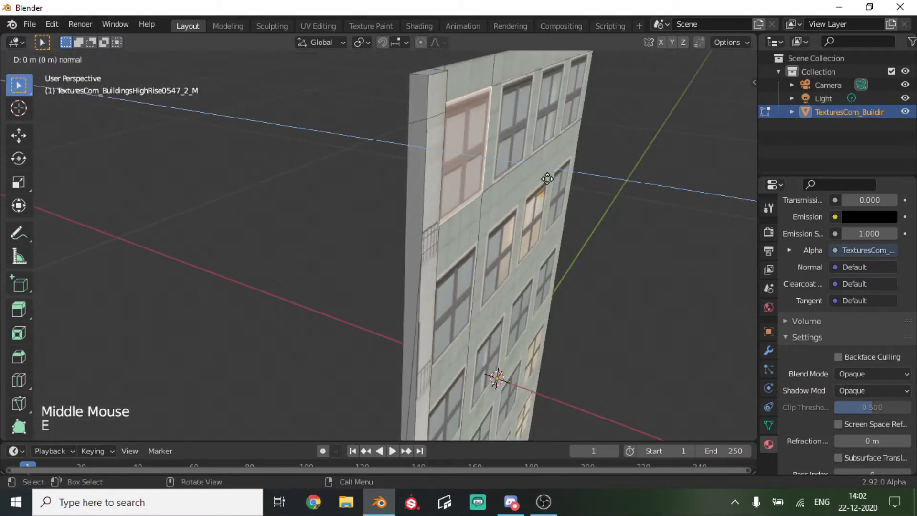
{"action": "left_click", "coordinate": [536, 175]}
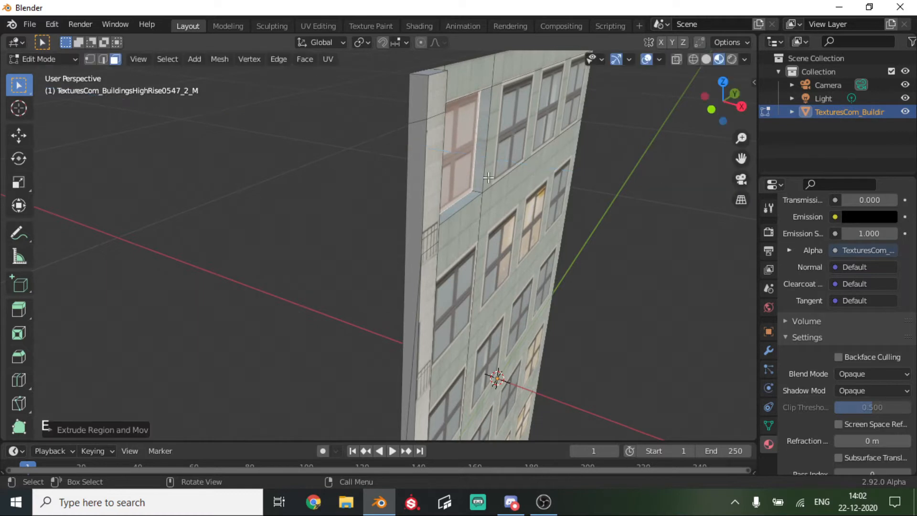
{"action": "key", "text": "Tab"}
{"action": "scroll", "coordinate": [528, 211], "scroll_direction": "down", "scroll_amount": 3}
{"action": "middle_click_drag", "start_coordinate": [513, 189], "coordinate": [755, 129]}
In the right orthographic view, inset the recessed top-left window face by about 0.01 m.
{"action": "key", "text": "Tab"}
{"action": "scroll", "coordinate": [395, 164], "scroll_direction": "up", "scroll_amount": 5}
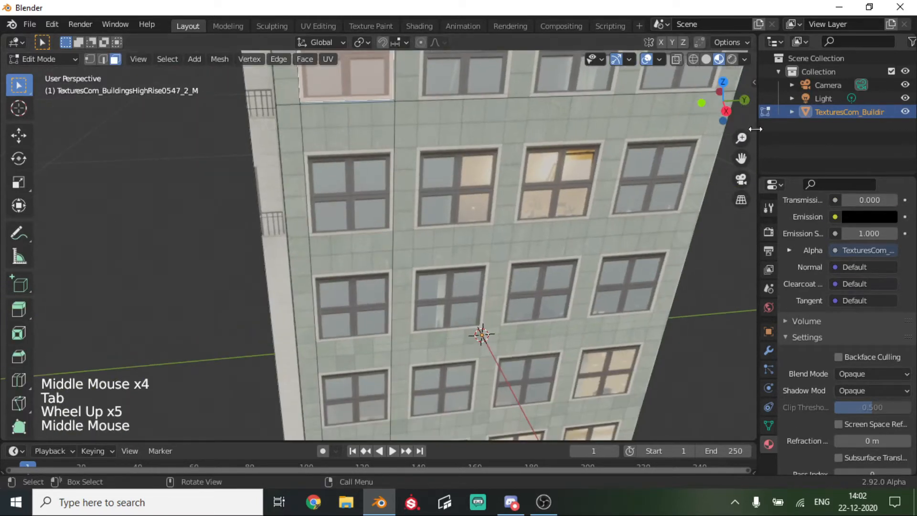
{"action": "left_click", "coordinate": [726, 111]}
{"action": "left_click_drag", "start_coordinate": [740, 158], "coordinate": [809, 285]}
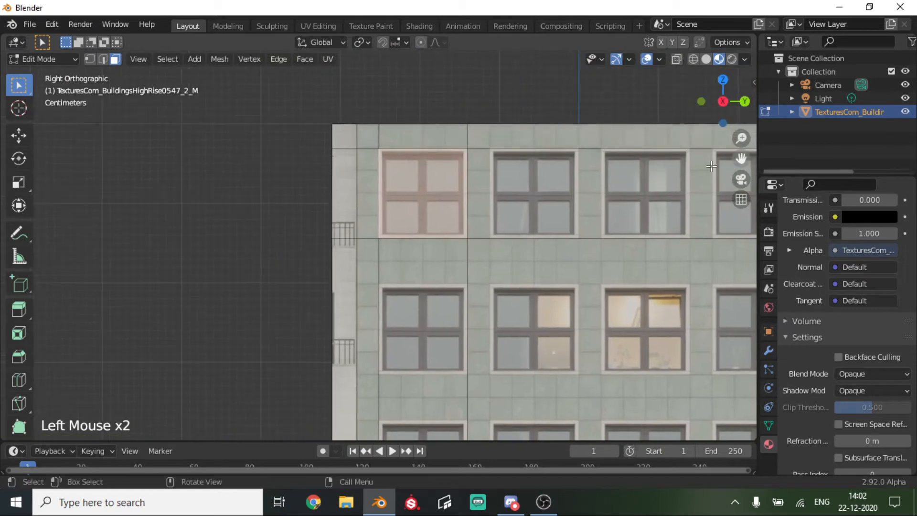
{"action": "key", "text": "i"}
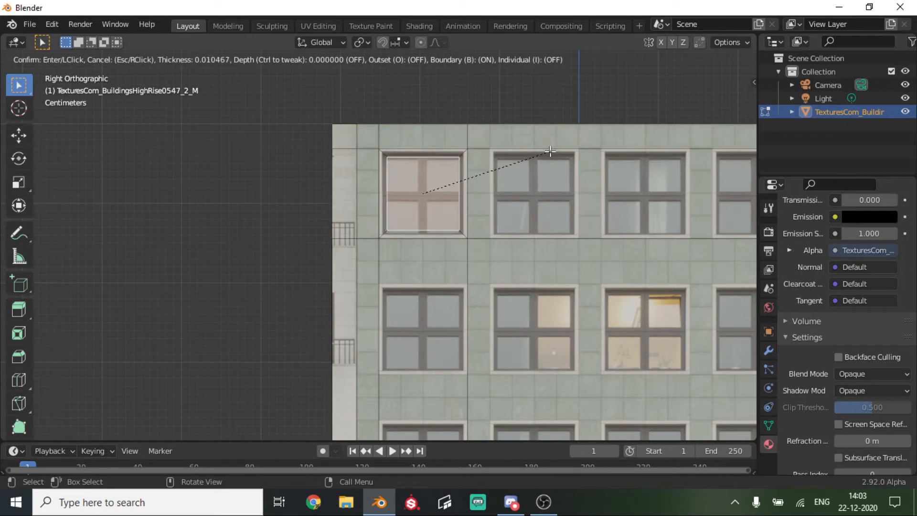
{"action": "left_click", "coordinate": [550, 152]}
Extrude the inset pane of the top-left window slightly inward and return to Object Mode.
{"action": "middle_click_drag", "start_coordinate": [484, 190], "coordinate": [499, 191]}
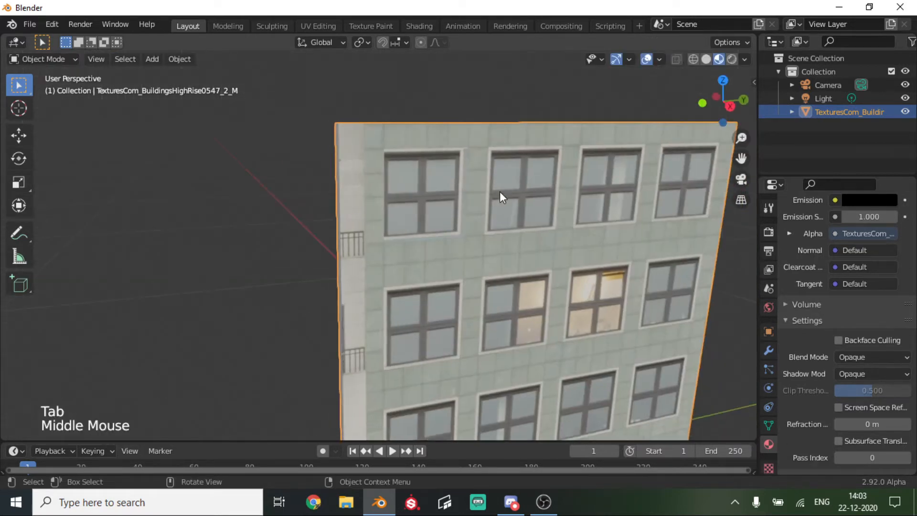
{"action": "key", "text": "Tab"}
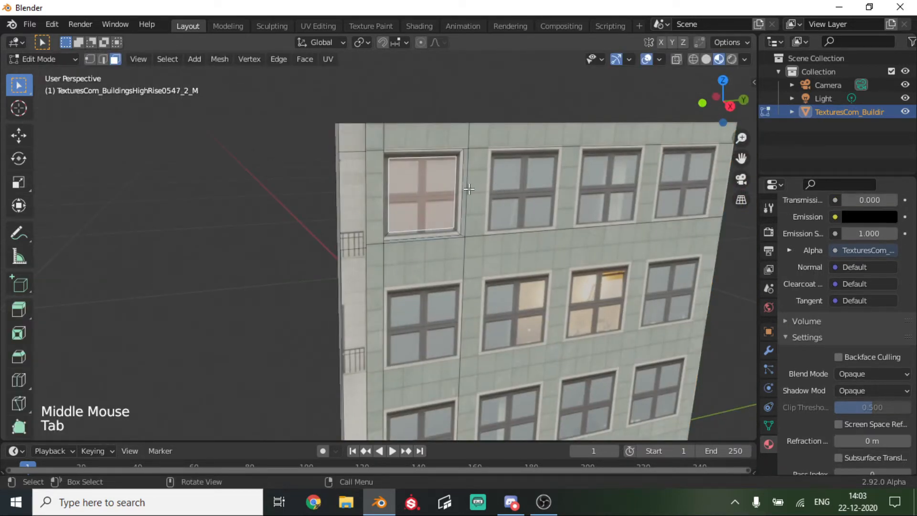
{"action": "key", "text": "e"}
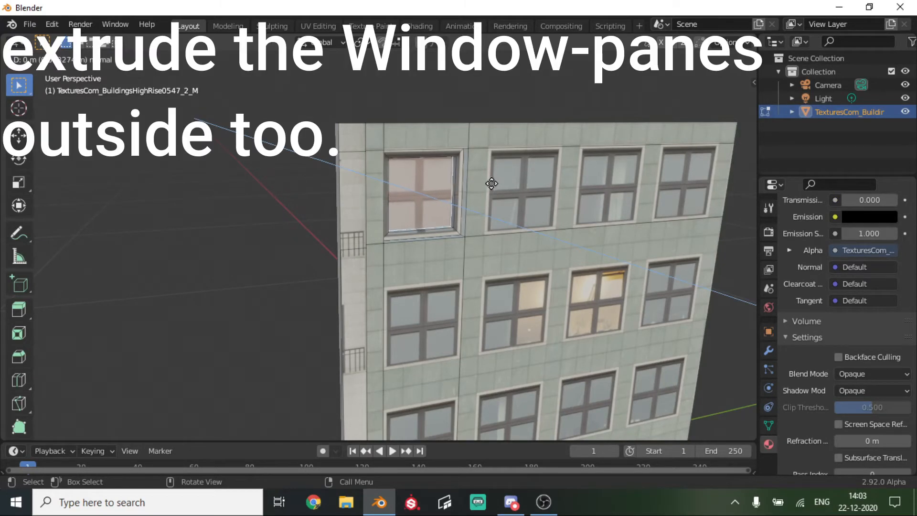
{"action": "key", "text": "Tab"}
Display the viewport in Rendered shading and examine the depth of the recessed top-left window.
{"action": "scroll", "coordinate": [472, 221], "scroll_direction": "down", "scroll_amount": 2}
{"action": "middle_click_drag", "start_coordinate": [473, 222], "coordinate": [416, 170]}
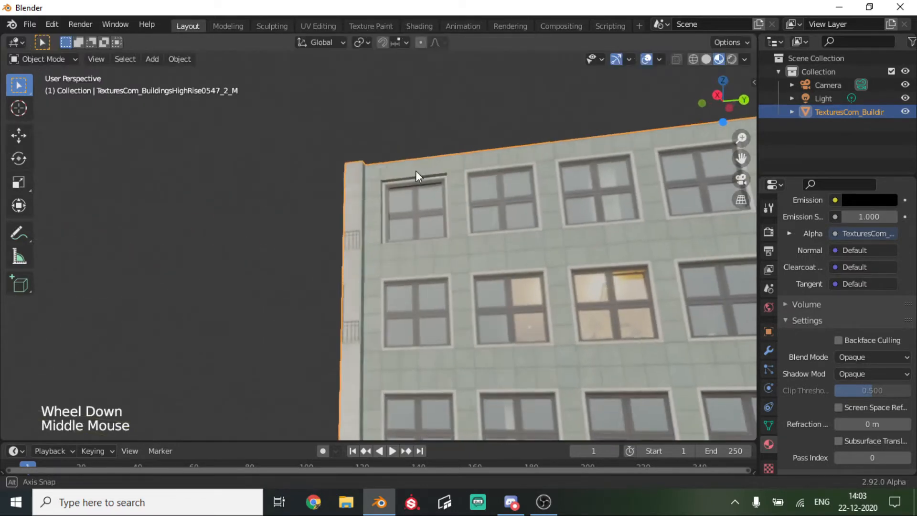
{"action": "left_click", "coordinate": [731, 59]}
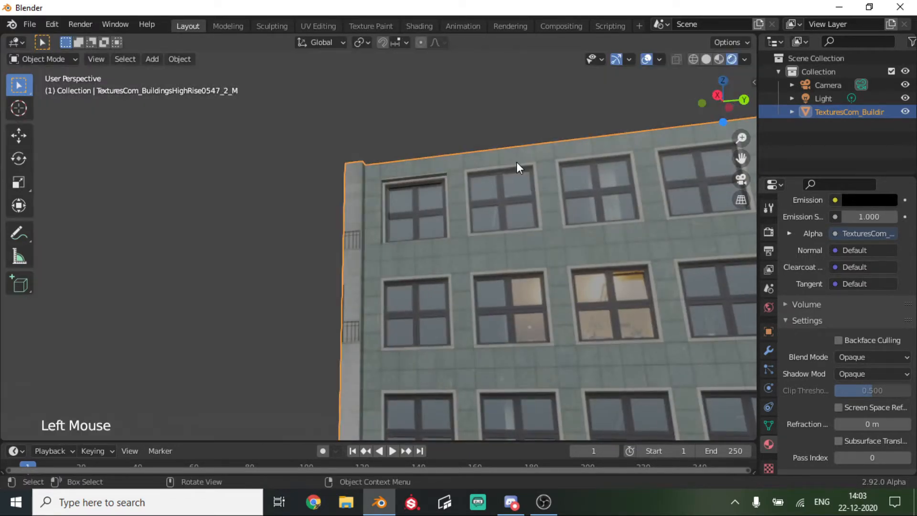
Switch the viewport to Material Preview shading and examine the recessed top-left window from several angles.
{"action": "mouse_move", "coordinate": [517, 162]}
{"action": "middle_mouse_down"}
{"action": "mouse_move", "coordinate": [577, 196]}
{"action": "mouse_move", "coordinate": [623, 205]}
{"action": "mouse_move", "coordinate": [595, 233]}
{"action": "mouse_move", "coordinate": [602, 219]}
{"action": "middle_mouse_up"}
{"action": "scroll", "coordinate": [602, 219], "scroll_direction": "up", "scroll_amount": 1}
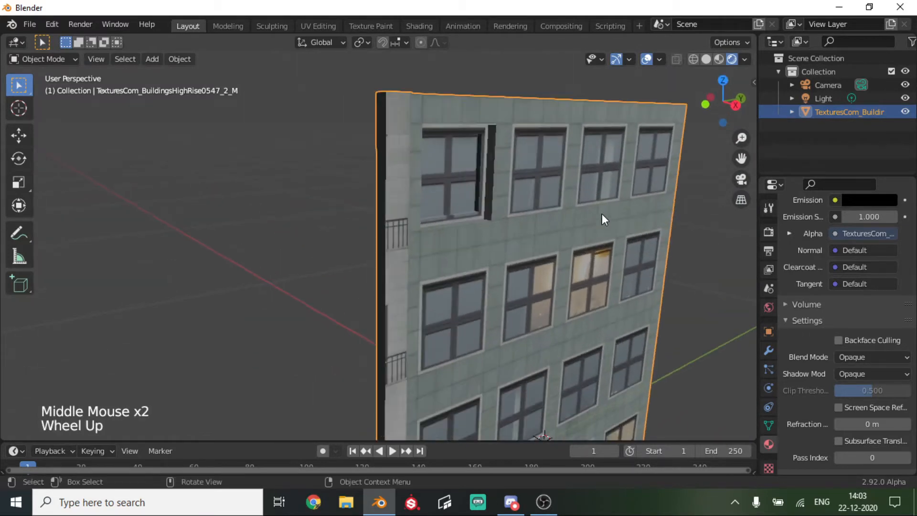
{"action": "left_click", "coordinate": [719, 59]}
{"action": "scroll", "coordinate": [550, 187], "scroll_direction": "up", "scroll_amount": 2}
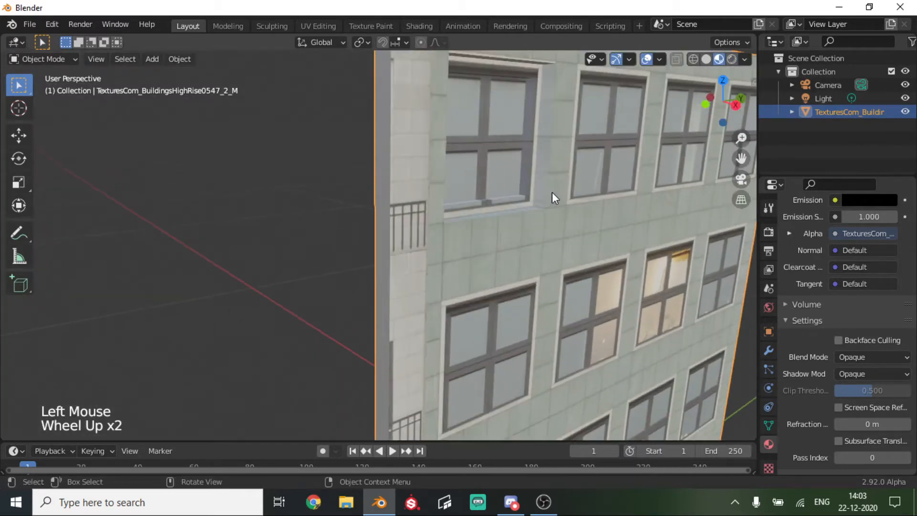
{"action": "mouse_move", "coordinate": [552, 192]}
{"action": "middle_mouse_down"}
{"action": "mouse_move", "coordinate": [524, 154]}
{"action": "mouse_move", "coordinate": [461, 187]}
{"action": "middle_mouse_up"}
{"action": "scroll", "coordinate": [461, 187], "scroll_direction": "down", "scroll_amount": 2}
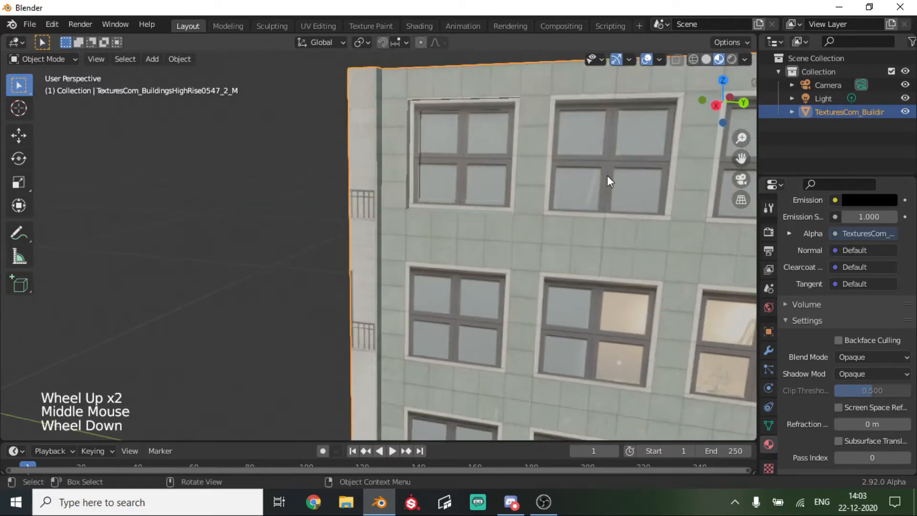
{"action": "mouse_move", "coordinate": [741, 158]}
{"action": "left_mouse_down"}
{"action": "mouse_move", "coordinate": [597, 125]}
{"action": "mouse_move", "coordinate": [549, 81]}
{"action": "mouse_move", "coordinate": [540, 19]}
{"action": "mouse_move", "coordinate": [578, 91]}
{"action": "mouse_move", "coordinate": [741, 158]}
{"action": "left_mouse_up"}
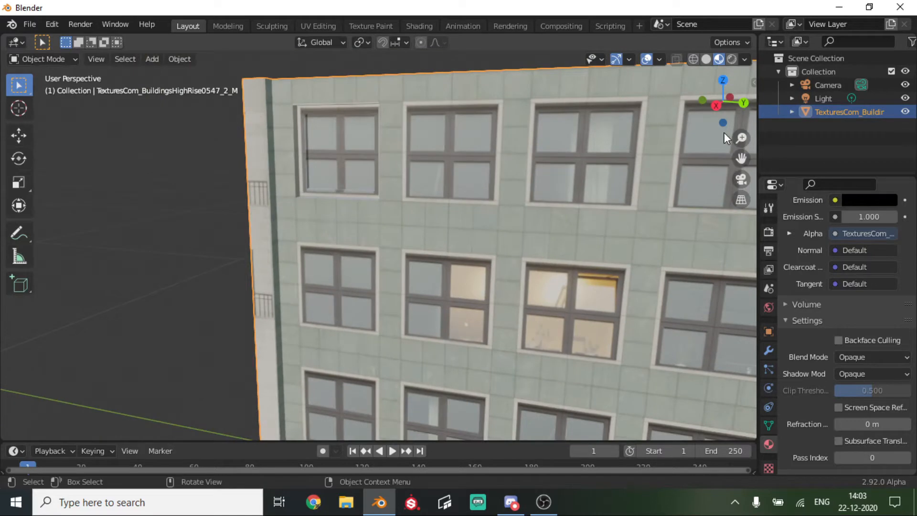
In the right orthographic view, add vertical loop cuts along the side edges of the remaining three window columns.
{"action": "left_click", "coordinate": [716, 105]}
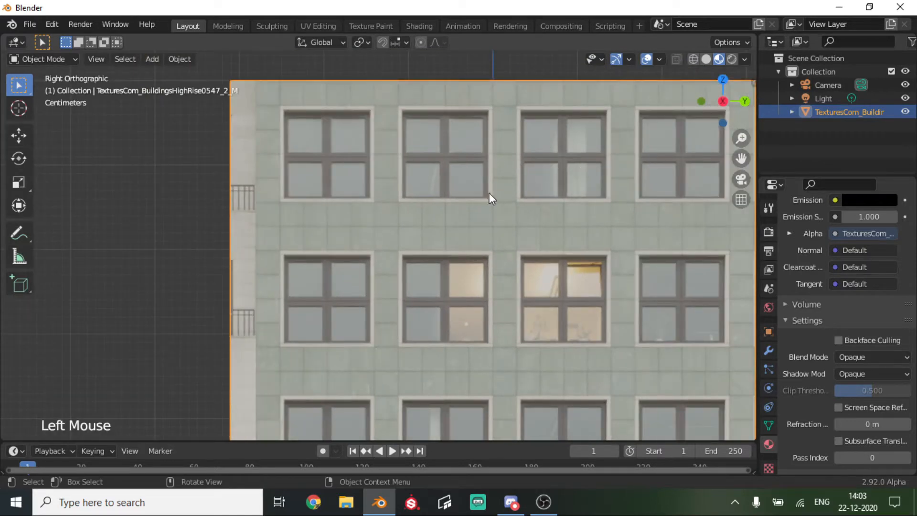
{"action": "scroll", "coordinate": [489, 193], "scroll_direction": "down", "scroll_amount": 1}
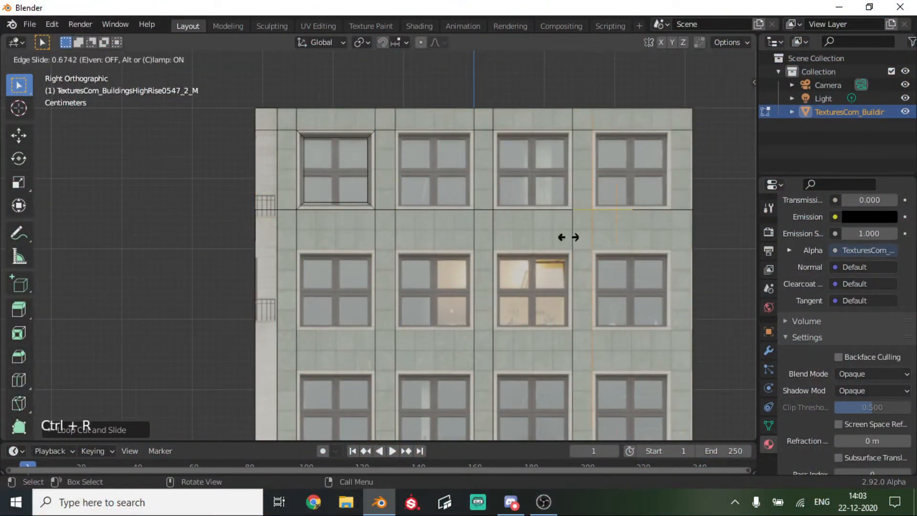
{"action": "left_click", "coordinate": [569, 237]}
{"action": "scroll", "coordinate": [536, 215], "scroll_direction": "up", "scroll_amount": 1}
{"action": "scroll", "coordinate": [427, 251], "scroll_direction": "down", "scroll_amount": 4}
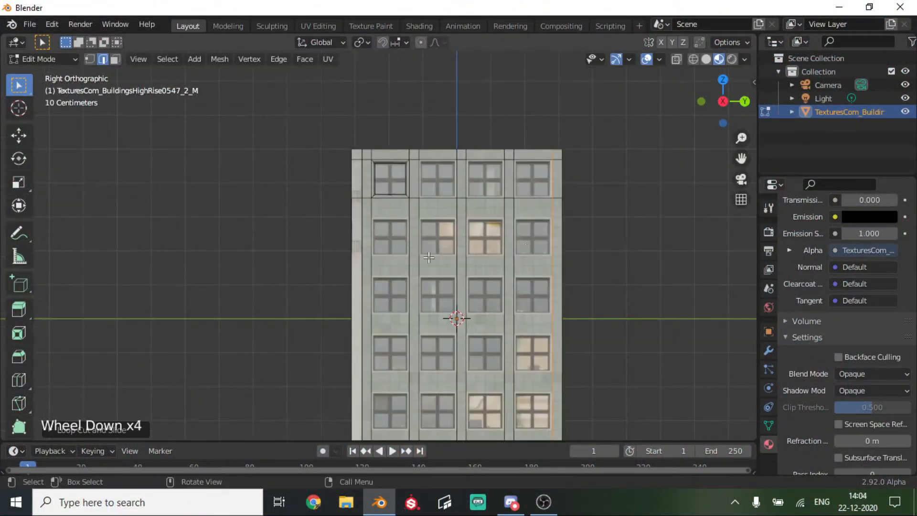
Add a horizontal loop cut at the second window row and slide it into line with the row's top edge.
{"action": "key", "text": "ctrl+r"}
{"action": "left_click", "coordinate": [536, 286]}
{"action": "left_click", "coordinate": [536, 129]}
{"action": "scroll", "coordinate": [520, 153], "scroll_direction": "up", "scroll_amount": 7}
{"action": "key", "text": "g"}
{"action": "key", "text": "g"}
{"action": "scroll", "coordinate": [429, 239], "scroll_direction": "down", "scroll_amount": 2}
Add horizontal loop cuts along the bottom of the second window row, both edges of the third and the top of the fourth.
{"action": "key", "text": "ctrl+r"}
{"action": "left_click", "coordinate": [305, 286]}
{"action": "middle_click_drag", "start_coordinate": [334, 305], "coordinate": [323, 143], "text": "shift"}
{"action": "key", "text": "ctrl+r"}
{"action": "left_click", "coordinate": [358, 340]}
{"action": "left_click", "coordinate": [358, 337]}
{"action": "key", "text": "ctrl+r"}
{"action": "left_click", "coordinate": [600, 307]}
{"action": "key", "text": "ctrl+r"}
{"action": "left_click", "coordinate": [600, 307]}
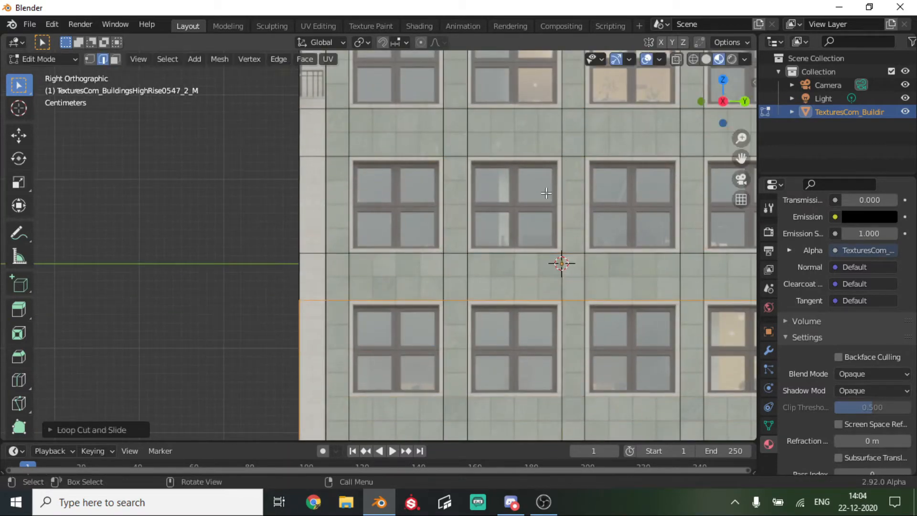
Undo the extra loop cut and slide the horizontal edge loop into line with the fourth window row, keeping the right orthographic view.
{"action": "middle_click_drag", "start_coordinate": [502, 429], "coordinate": [437, 238], "text": "shift"}
{"action": "key", "text": "ctrl+r"}
{"action": "scroll", "coordinate": [437, 238], "scroll_direction": "down", "scroll_amount": 2}
{"action": "key", "text": "ctrl+z"}
{"action": "key", "text": "g"}
{"action": "key", "text": "g"}
{"action": "left_click", "coordinate": [406, 181]}
{"action": "left_click", "coordinate": [407, 181]}
{"action": "middle_click_drag", "start_coordinate": [320, 184], "coordinate": [420, 186]}
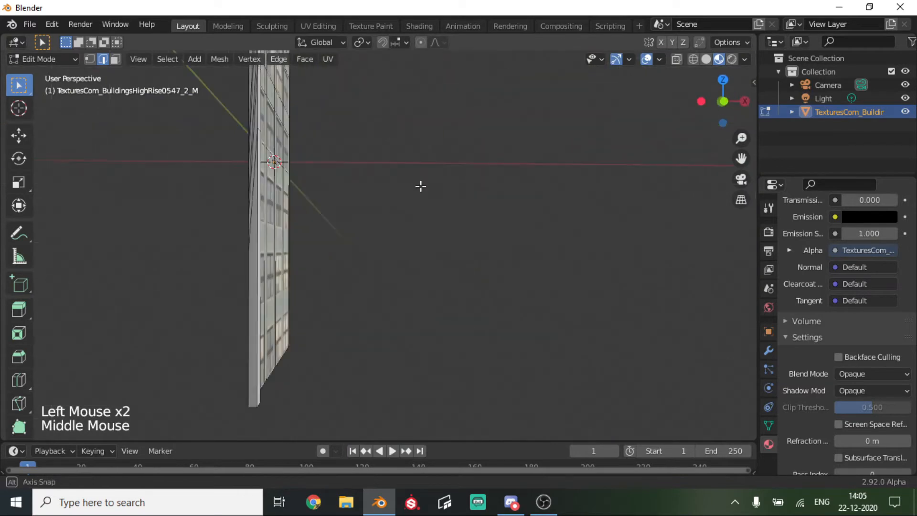
{"action": "left_click", "coordinate": [731, 102]}
{"action": "middle_click_drag", "start_coordinate": [640, 229], "coordinate": [395, 211], "text": "shift"}
Add horizontal loop cuts along the bottom of the fourth window row and the top and bottom of the fifth.
{"action": "key", "text": "ctrl+r"}
{"action": "left_click", "coordinate": [383, 221]}
{"action": "left_click", "coordinate": [397, 143]}
{"action": "key", "text": "ctrl+r"}
{"action": "left_click", "coordinate": [402, 206]}
{"action": "left_click", "coordinate": [404, 144]}
{"action": "key", "text": "ctrl+r"}
{"action": "left_click", "coordinate": [411, 255]}
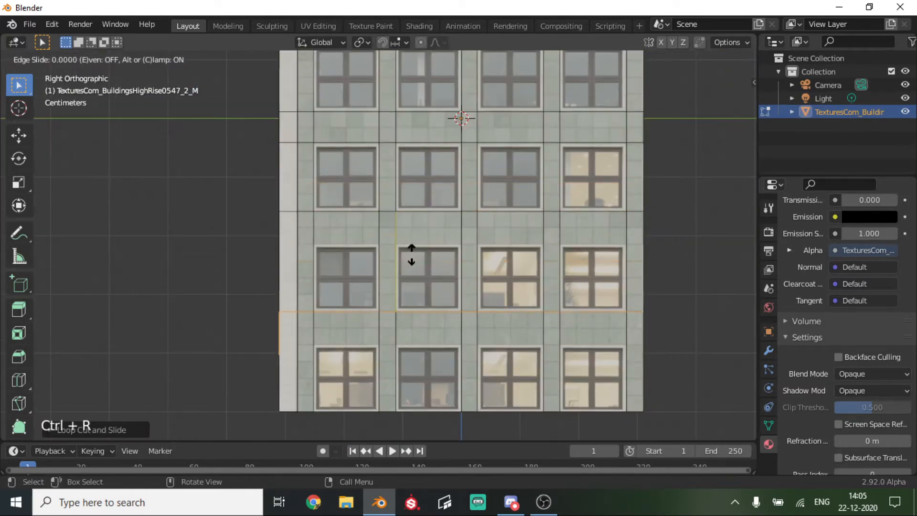
{"action": "left_click", "coordinate": [413, 191]}
Add the last horizontal loop cut along the top of the lowest window row.
{"action": "middle_click_drag", "start_coordinate": [420, 306], "coordinate": [415, 215], "text": "shift"}
{"action": "scroll", "coordinate": [405, 248], "scroll_direction": "up", "scroll_amount": 1}
{"action": "key", "text": "ctrl+r"}
{"action": "middle_click_drag", "start_coordinate": [362, 144], "coordinate": [432, 406], "text": "shift"}
{"action": "scroll", "coordinate": [432, 334], "scroll_direction": "down", "scroll_amount": 4}
In face select mode, select the remaining window faces across all rows down to the lowest and inset them slightly.
{"action": "left_click", "coordinate": [115, 59]}
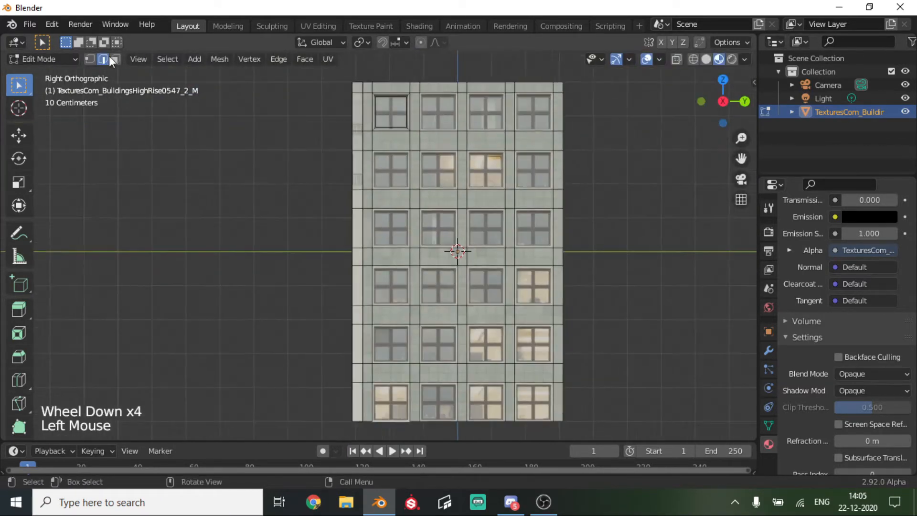
{"action": "scroll", "coordinate": [430, 120], "scroll_direction": "up", "scroll_amount": 1}
{"action": "left_click", "coordinate": [450, 86]}
{"action": "left_click", "coordinate": [507, 86], "text": "shift"}
{"action": "left_click", "coordinate": [564, 87], "text": "shift"}
{"action": "left_click", "coordinate": [563, 153], "text": "shift"}
{"action": "left_click", "coordinate": [450, 361], "text": "shift"}
{"action": "left_click", "coordinate": [507, 363], "text": "shift"}
{"action": "left_click", "coordinate": [564, 364], "text": "shift"}
{"action": "middle_click_drag", "start_coordinate": [567, 382], "coordinate": [563, 252], "text": "shift"}
{"action": "left_click", "coordinate": [558, 305], "text": "shift"}
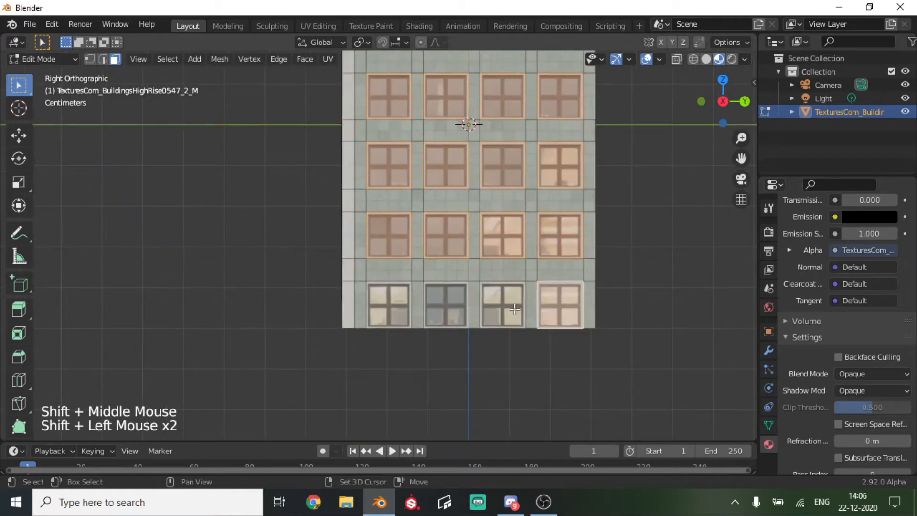
{"action": "left_click", "coordinate": [501, 305], "text": "shift"}
{"action": "left_click", "coordinate": [445, 304], "text": "shift"}
{"action": "left_click", "coordinate": [389, 305], "text": "shift"}
{"action": "key", "text": "i"}
{"action": "left_click", "coordinate": [632, 218]}
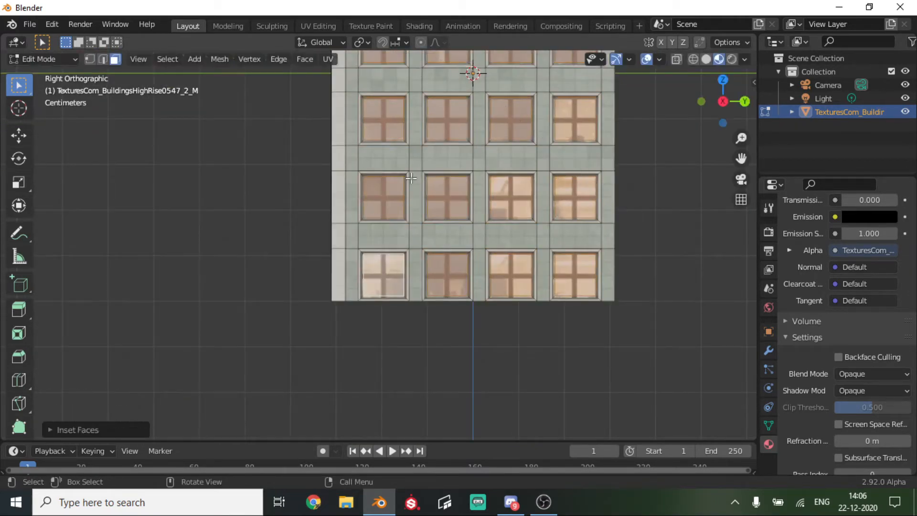
Examine the inset windows from an angle in Object Mode and undo the last change.
{"action": "middle_click_drag", "start_coordinate": [633, 210], "coordinate": [575, 224]}
{"action": "key", "text": "Tab"}
{"action": "scroll", "coordinate": [573, 193], "scroll_direction": "down", "scroll_amount": 1}
{"action": "middle_click_drag", "start_coordinate": [574, 193], "coordinate": [544, 143]}
{"action": "key", "text": "ctrl+z"}
{"action": "key", "text": "Tab"}
{"action": "left_click", "coordinate": [507, 170]}
{"action": "scroll", "coordinate": [507, 170], "scroll_direction": "up", "scroll_amount": 3}
{"action": "mouse_move", "coordinate": [506, 170]}
{"action": "middle_mouse_down"}
{"action": "mouse_move", "coordinate": [421, 188]}
{"action": "mouse_move", "coordinate": [505, 167]}
{"action": "middle_mouse_up"}
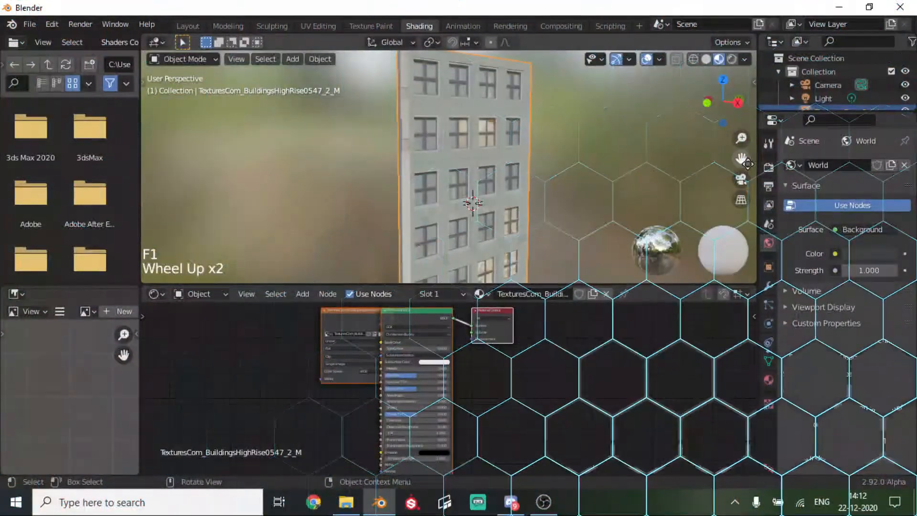
Open the Shading workspace and move the image texture node well clear of the Principled BSDF node.
{"action": "left_click", "coordinate": [423, 27]}
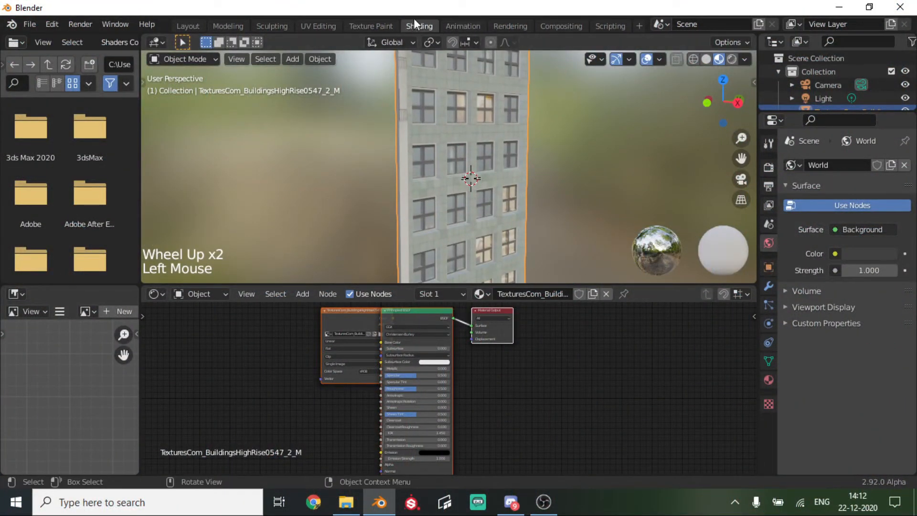
{"action": "scroll", "coordinate": [477, 397], "scroll_direction": "up", "scroll_amount": 4}
{"action": "middle_click_drag", "start_coordinate": [476, 399], "coordinate": [640, 424]}
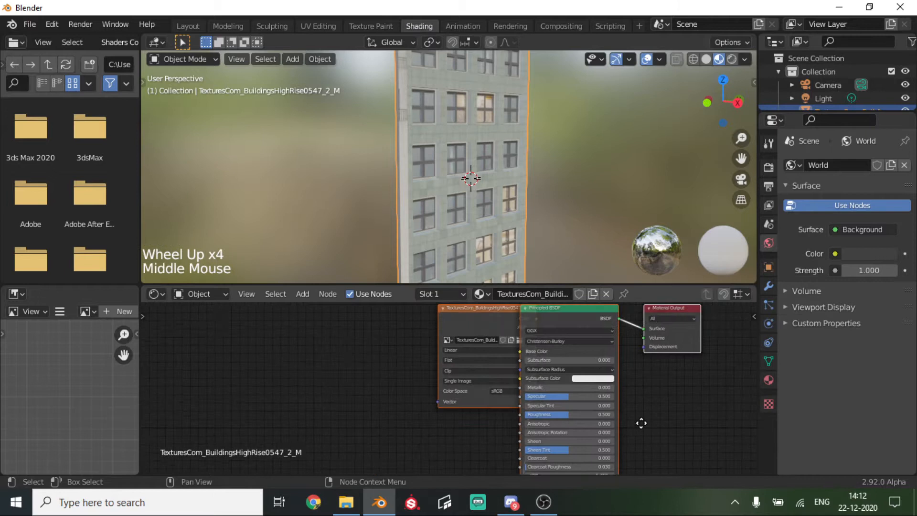
{"action": "left_click", "coordinate": [453, 325]}
{"action": "left_click_drag", "start_coordinate": [472, 325], "coordinate": [232, 347]}
Disconnect the Principled BSDF's Alpha input and link the image texture's Color output to Roughness.
{"action": "middle_click_drag", "start_coordinate": [469, 388], "coordinate": [462, 449]}
{"action": "left_click_drag", "start_coordinate": [515, 415], "coordinate": [410, 379]}
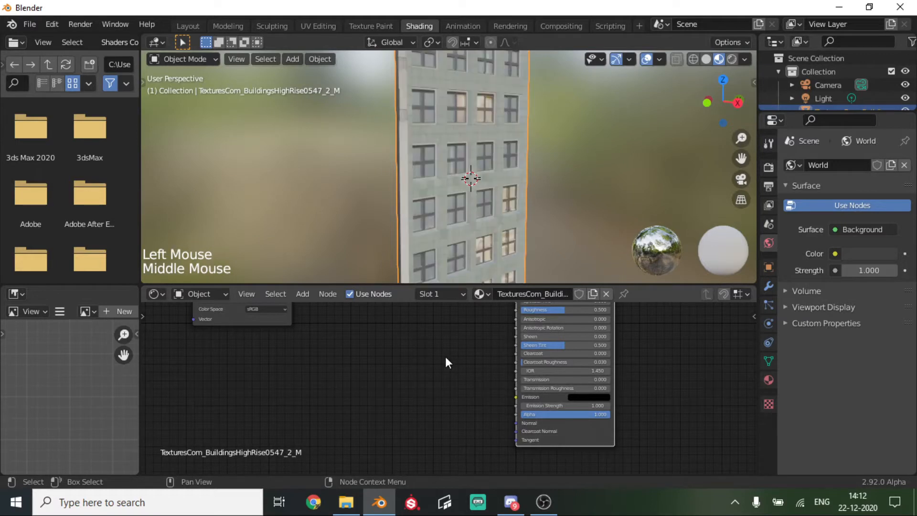
{"action": "middle_click_drag", "start_coordinate": [445, 362], "coordinate": [534, 420]}
{"action": "scroll", "coordinate": [465, 373], "scroll_direction": "down", "scroll_amount": 1}
{"action": "middle_click_drag", "start_coordinate": [465, 374], "coordinate": [442, 400]}
{"action": "scroll", "coordinate": [394, 356], "scroll_direction": "down", "scroll_amount": 2}
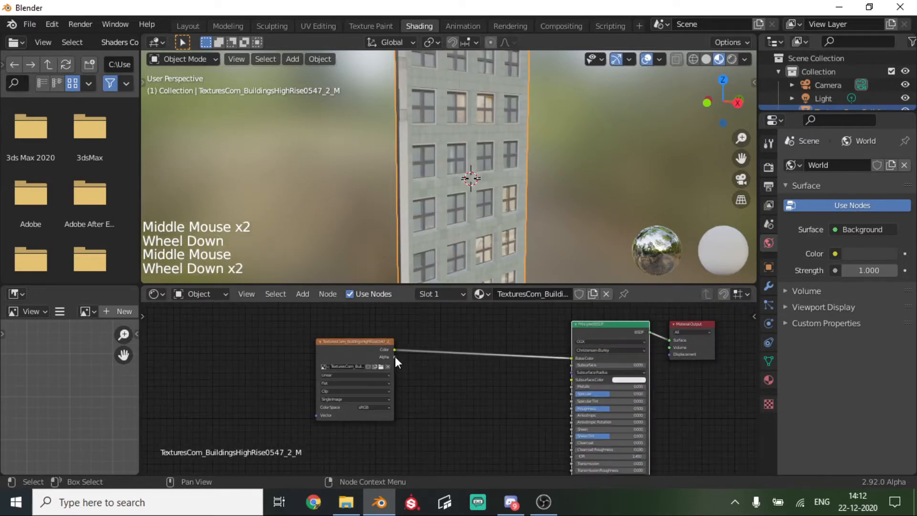
{"action": "left_click_drag", "start_coordinate": [395, 354], "coordinate": [571, 408]}
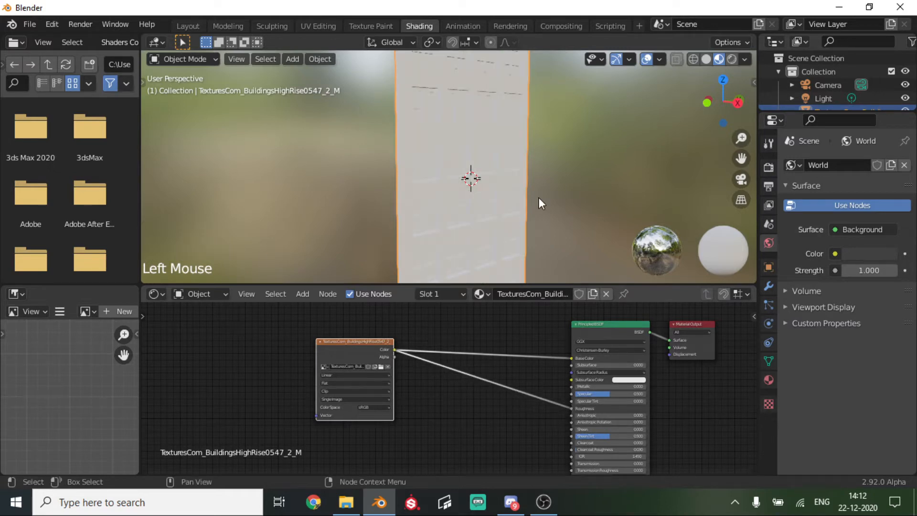
{"action": "scroll", "coordinate": [496, 186], "scroll_direction": "up", "scroll_amount": 3}
{"action": "middle_click_drag", "start_coordinate": [488, 187], "coordinate": [359, 147]}
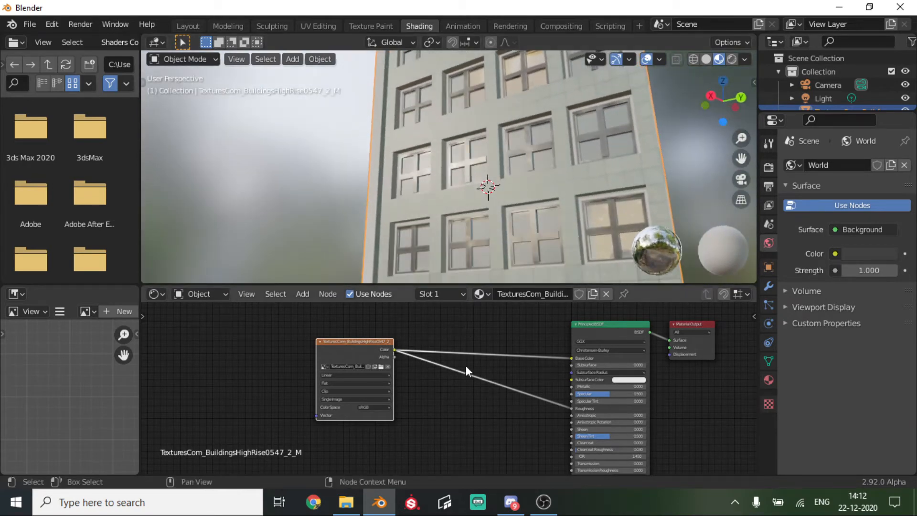
Add a ColorRamp node and insert it on the link between the image texture's Color and the Roughness input.
{"action": "scroll", "coordinate": [465, 365], "scroll_direction": "up", "scroll_amount": 3}
{"action": "middle_click_drag", "start_coordinate": [466, 362], "coordinate": [454, 328]}
{"action": "key", "text": "shift+a"}
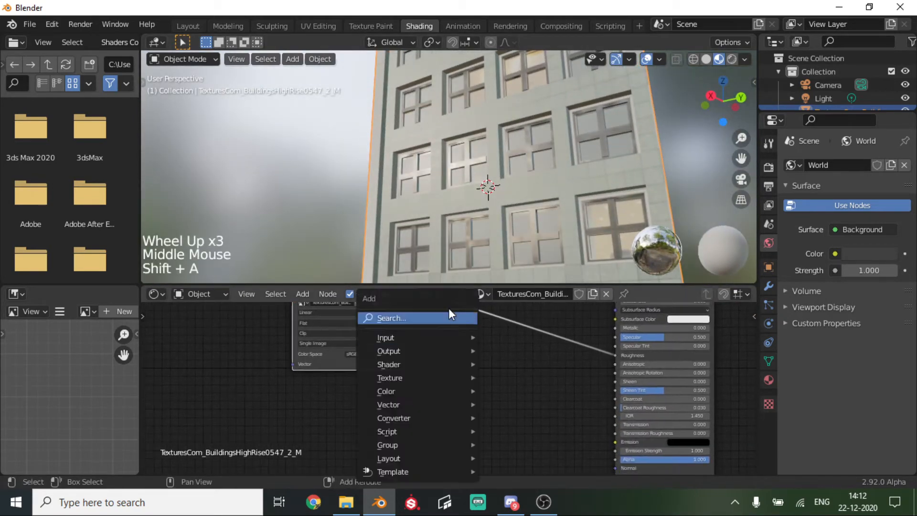
{"action": "left_click", "coordinate": [418, 315]}
{"action": "type", "text": "col"}
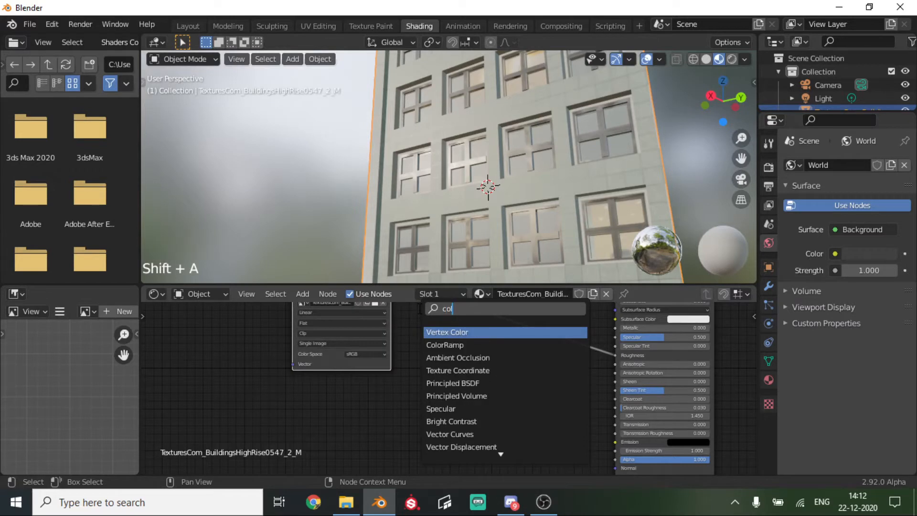
{"action": "key", "text": "Down"}
{"action": "key", "text": "Return"}
{"action": "left_click", "coordinate": [487, 336]}
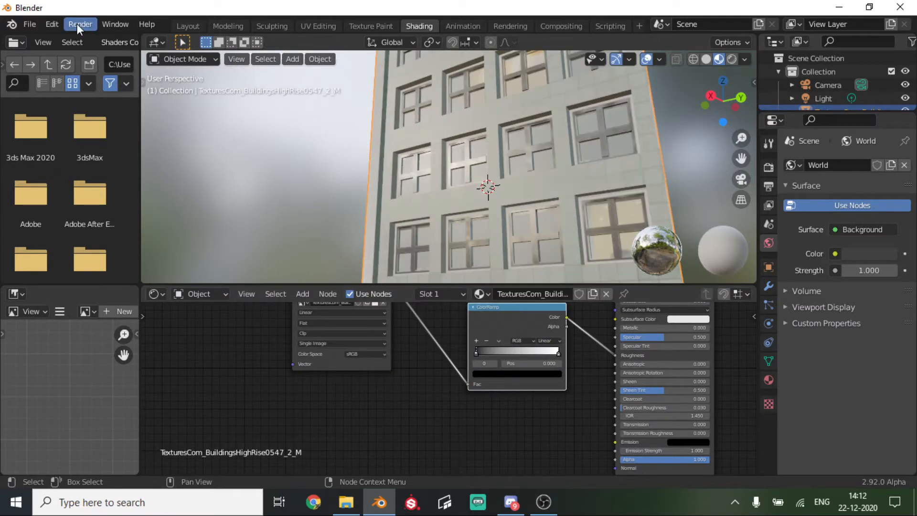
Search the add-ons in Preferences for "node" and check whether Node Wrangler is enabled.
{"action": "left_click", "coordinate": [52, 24]}
{"action": "left_click", "coordinate": [102, 214]}
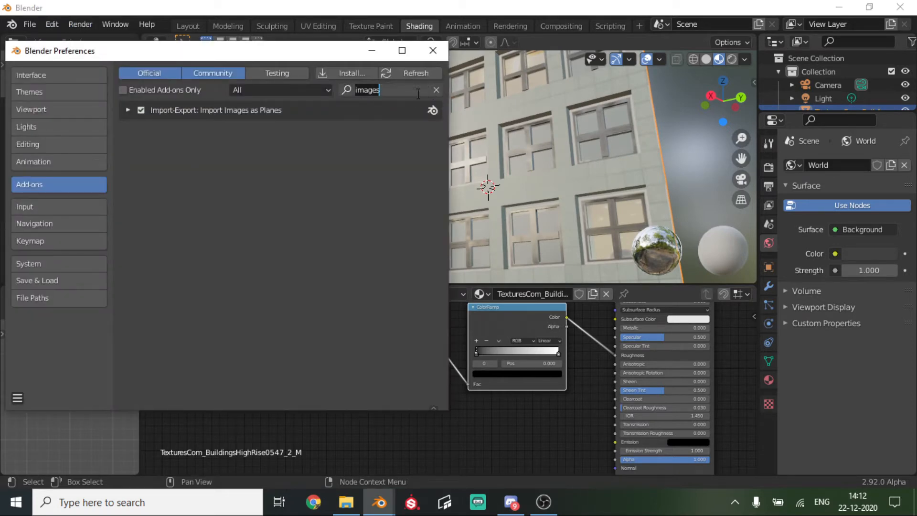
{"action": "left_click", "coordinate": [436, 89]}
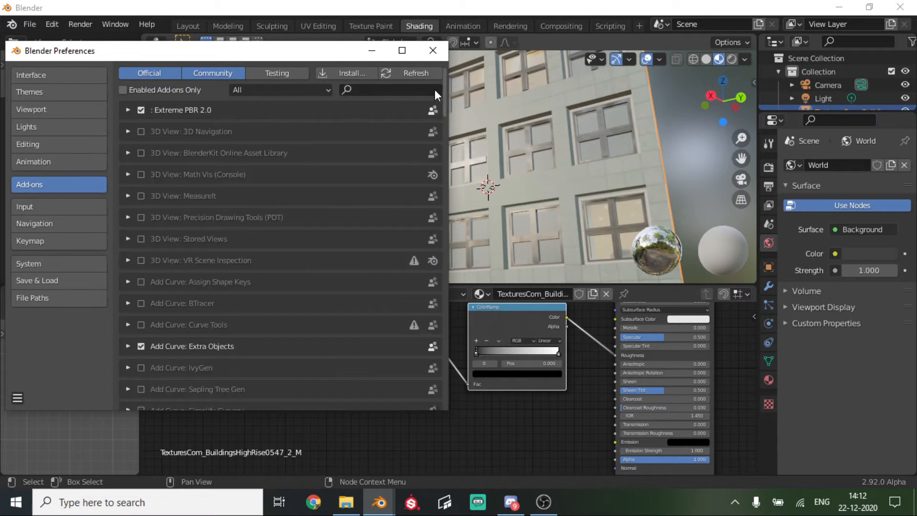
{"action": "type", "text": "node"}
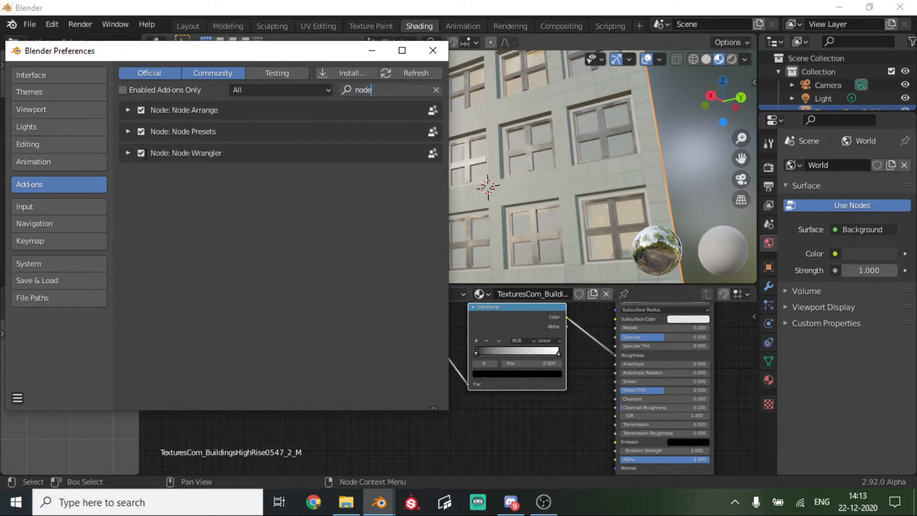
{"action": "left_click", "coordinate": [436, 57]}
Preview the ColorRamp output directly on the building with Node Wrangler's viewer and examine its greyscale pattern on the windows.
{"action": "scroll", "coordinate": [571, 361], "scroll_direction": "up", "scroll_amount": 3}
{"action": "middle_click_drag", "start_coordinate": [571, 360], "coordinate": [362, 450]}
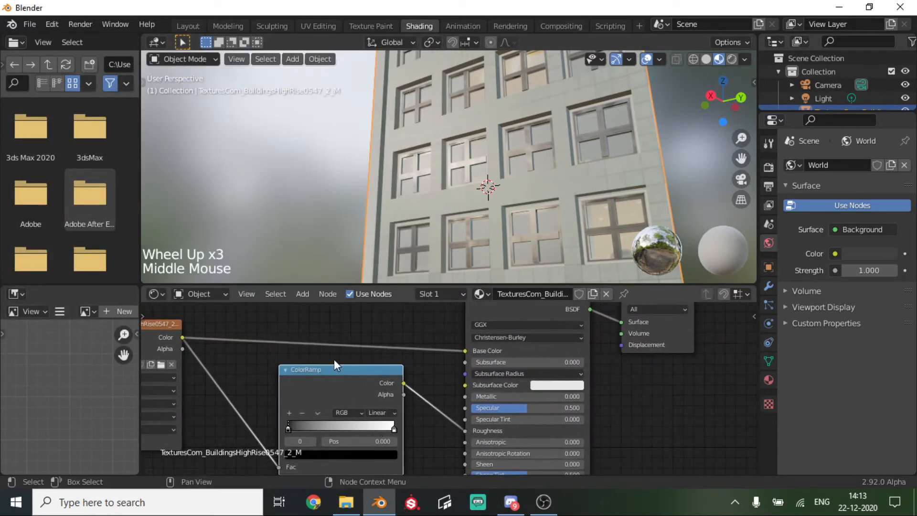
{"action": "key", "text": "ctrl+t"}
{"action": "left_click", "coordinate": [335, 384], "text": "ctrl"}
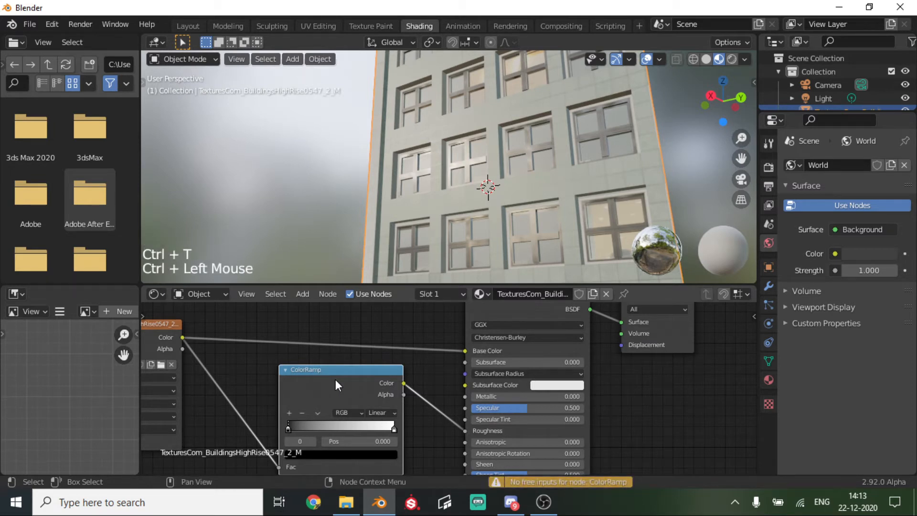
{"action": "left_click", "coordinate": [335, 379]}
{"action": "left_click", "coordinate": [335, 379], "text": "shift"}
{"action": "left_click", "coordinate": [335, 379], "text": "ctrl+shift"}
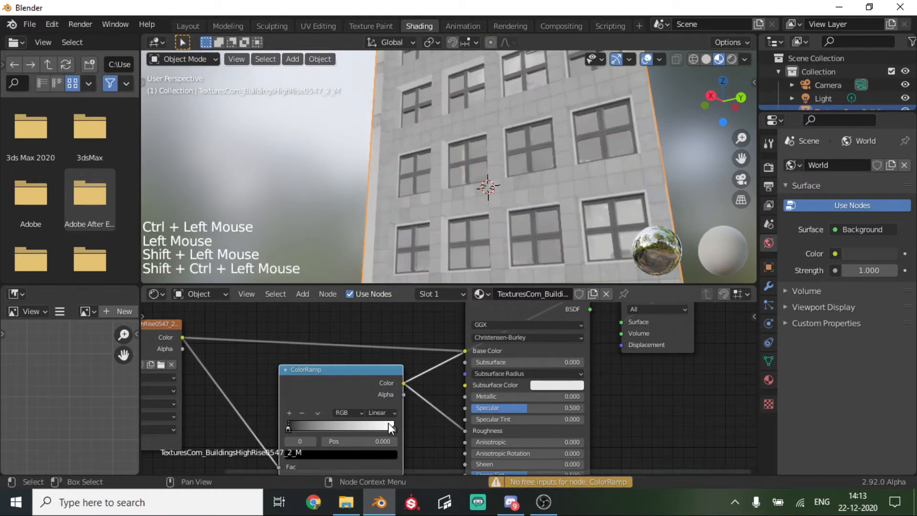
{"action": "middle_click_drag", "start_coordinate": [415, 375], "coordinate": [434, 469]}
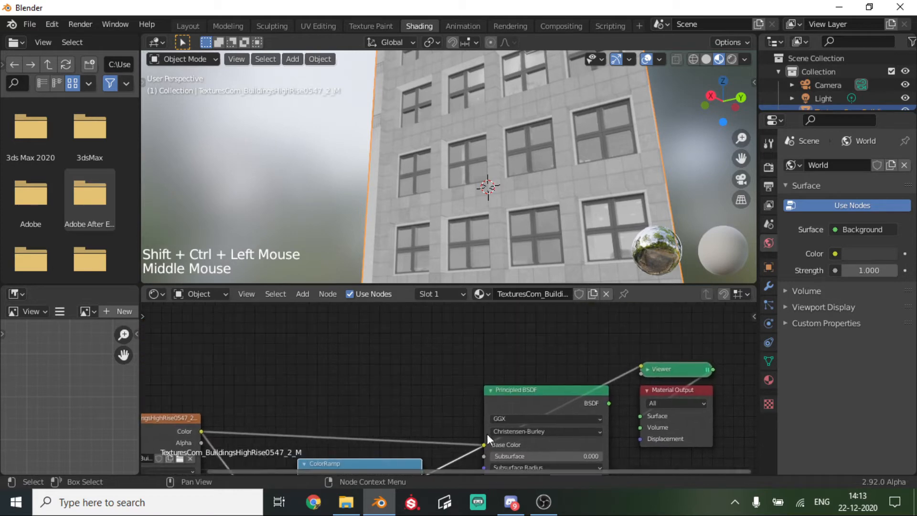
{"action": "scroll", "coordinate": [548, 231], "scroll_direction": "up", "scroll_amount": 4}
{"action": "middle_click_drag", "start_coordinate": [504, 167], "coordinate": [578, 210]}
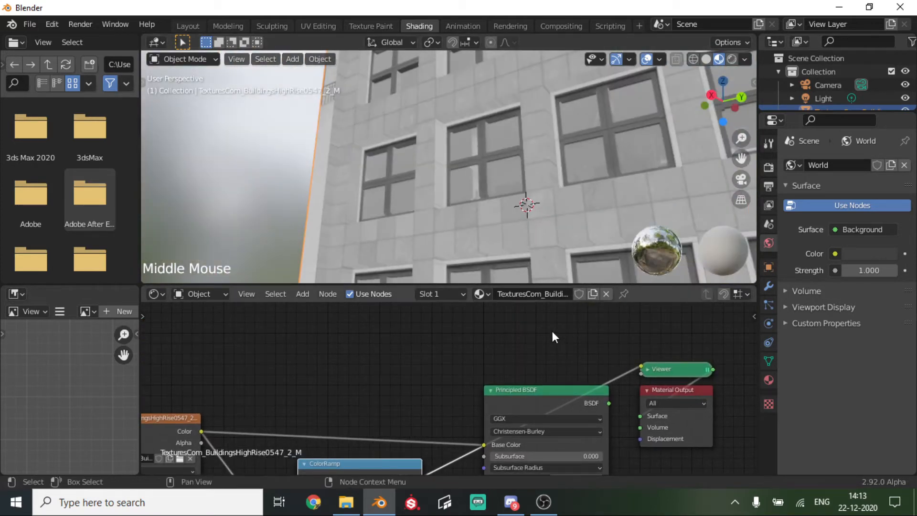
Switch the material preview back to the Principled BSDF shader.
{"action": "middle_click_drag", "start_coordinate": [553, 333], "coordinate": [343, 289]}
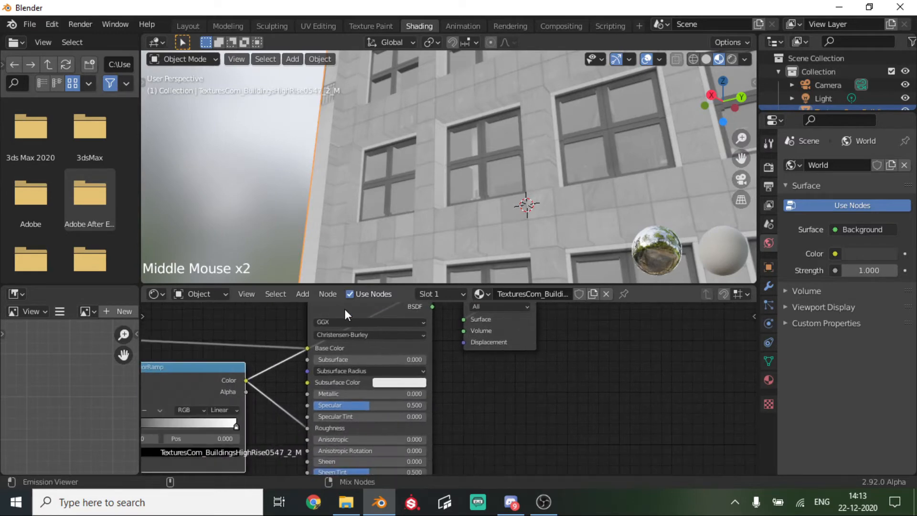
{"action": "left_click", "coordinate": [344, 308], "text": "ctrl+shift"}
{"action": "middle_click", "coordinate": [462, 409]}
Move the ColorRamp's black stop to position 0.214 and its white stop to position 0.268.
{"action": "middle_click_drag", "start_coordinate": [481, 398], "coordinate": [733, 362]}
{"action": "scroll", "coordinate": [444, 397], "scroll_direction": "up", "scroll_amount": 5}
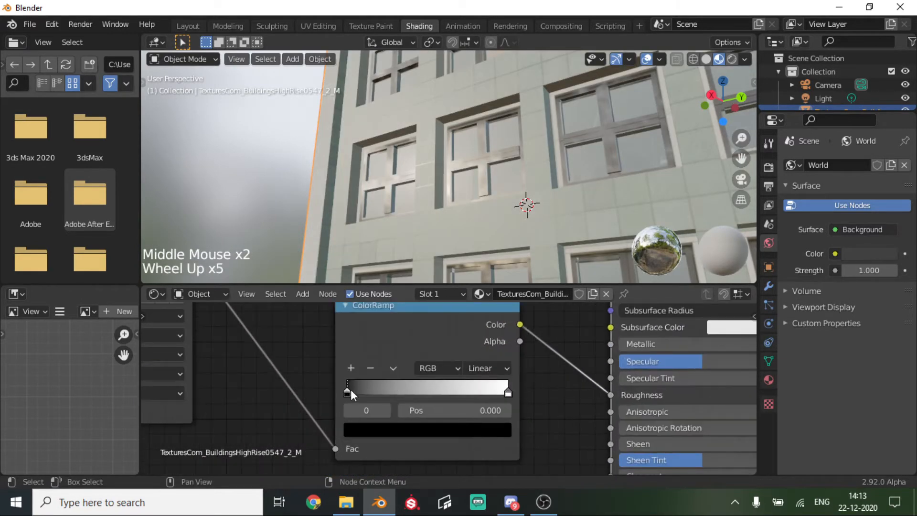
{"action": "left_click_drag", "start_coordinate": [355, 391], "coordinate": [382, 403]}
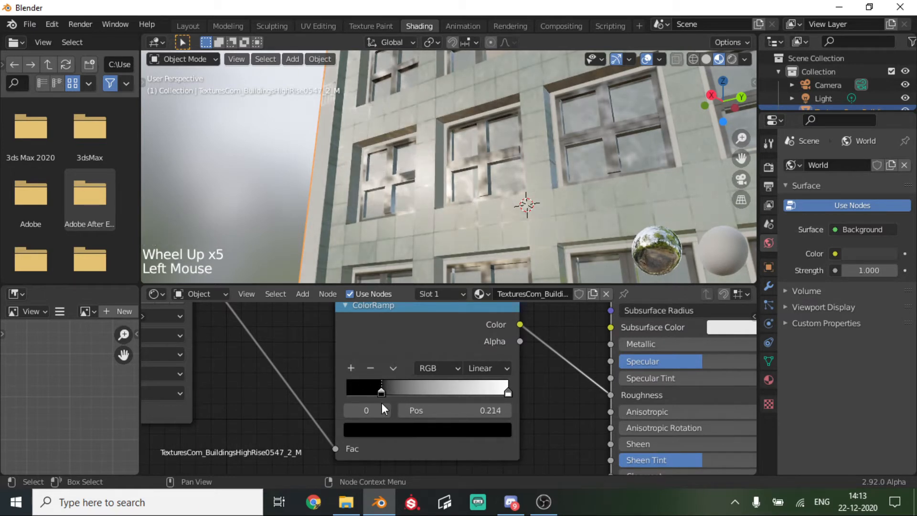
{"action": "left_click_drag", "start_coordinate": [508, 390], "coordinate": [390, 382]}
{"action": "scroll", "coordinate": [494, 171], "scroll_direction": "down", "scroll_amount": 2}
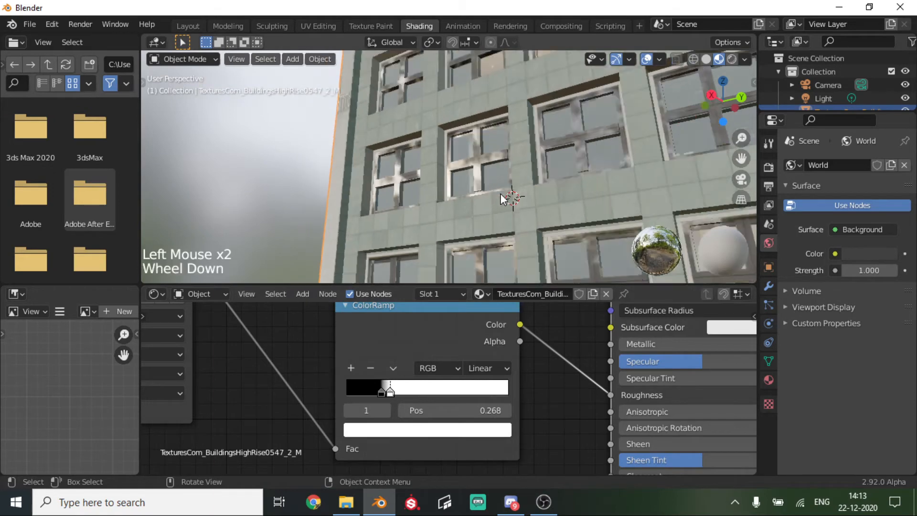
Reverse the ColorRamp's stops by moving the white stop to position 0.591 and the black stop just beyond it.
{"action": "middle_click_drag", "start_coordinate": [495, 171], "coordinate": [421, 229]}
{"action": "left_click_drag", "start_coordinate": [377, 392], "coordinate": [458, 379]}
{"action": "left_click_drag", "start_coordinate": [392, 389], "coordinate": [445, 396]}
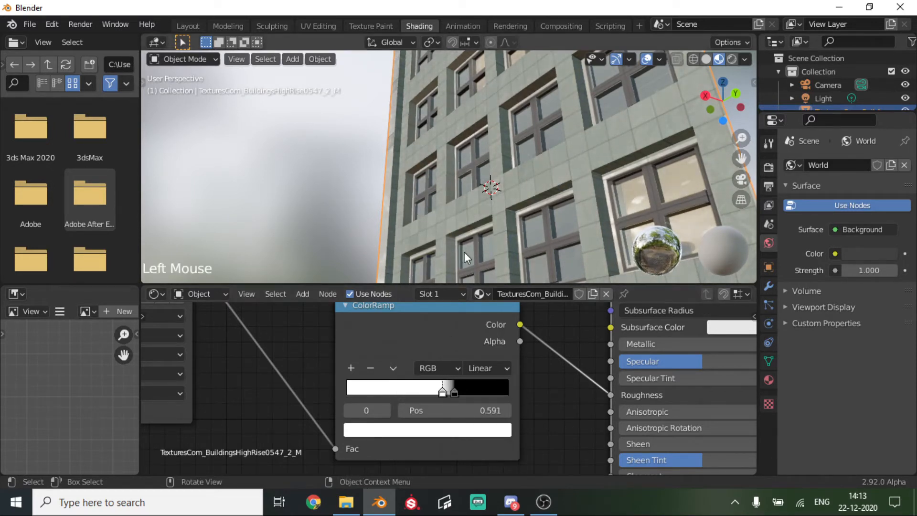
{"action": "scroll", "coordinate": [468, 233], "scroll_direction": "down", "scroll_amount": 3}
{"action": "middle_click_drag", "start_coordinate": [472, 220], "coordinate": [503, 256]}
Preview the ColorRamp output on the building and move the black stop to position 0.350.
{"action": "left_click", "coordinate": [439, 339], "text": "ctrl+shift"}
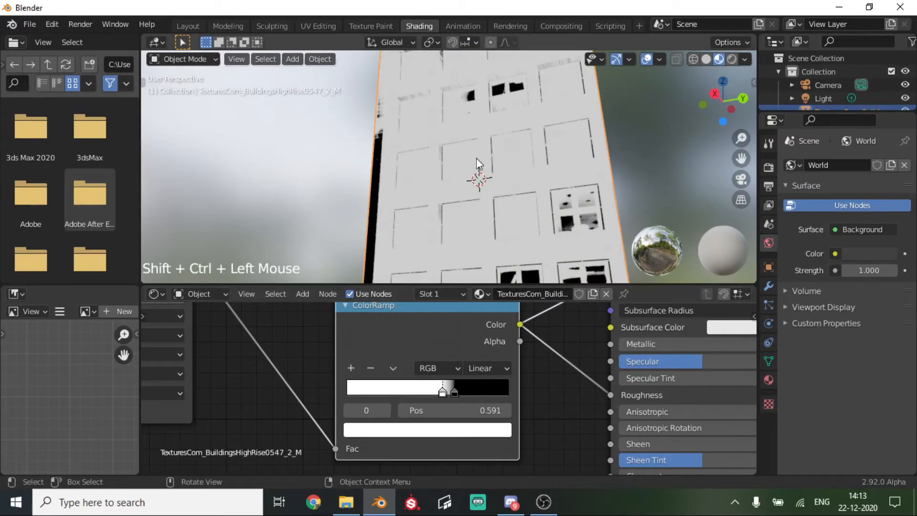
{"action": "left_click_drag", "start_coordinate": [456, 390], "coordinate": [403, 382]}
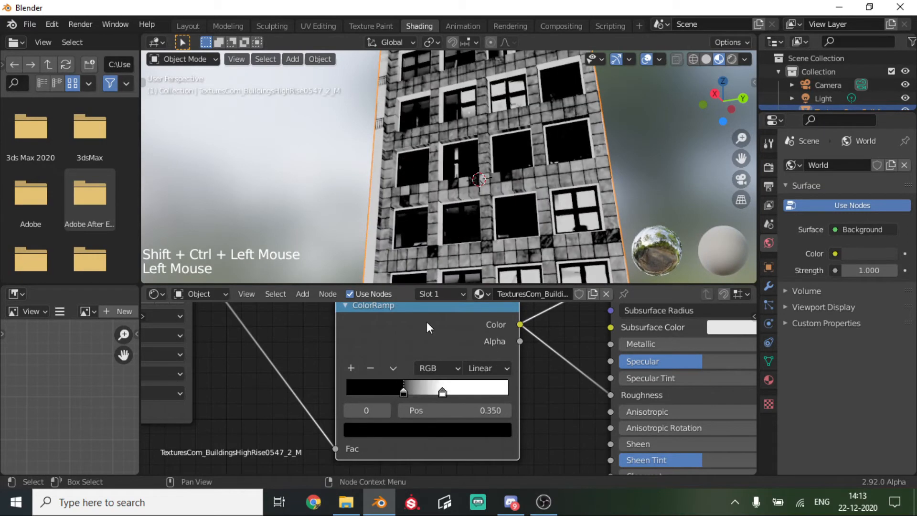
{"action": "scroll", "coordinate": [513, 217], "scroll_direction": "up", "scroll_amount": 2}
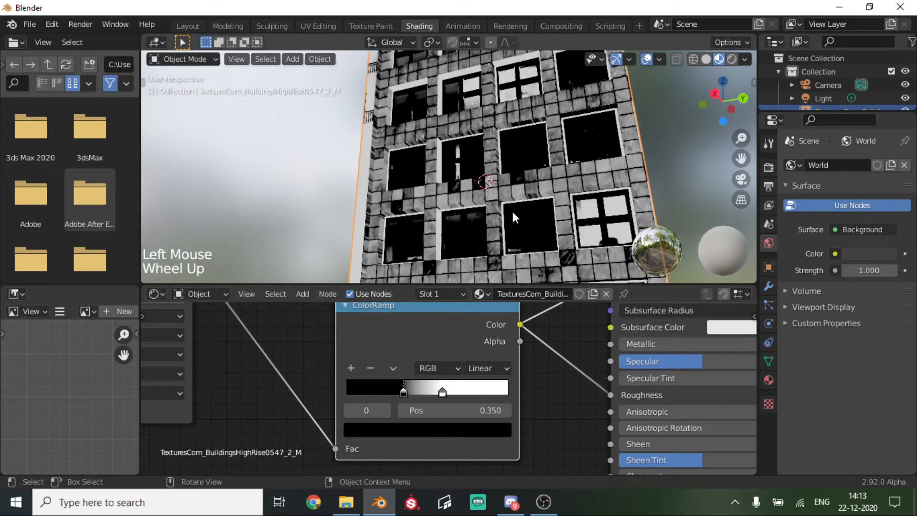
{"action": "scroll", "coordinate": [513, 217], "scroll_direction": "down", "scroll_amount": 2}
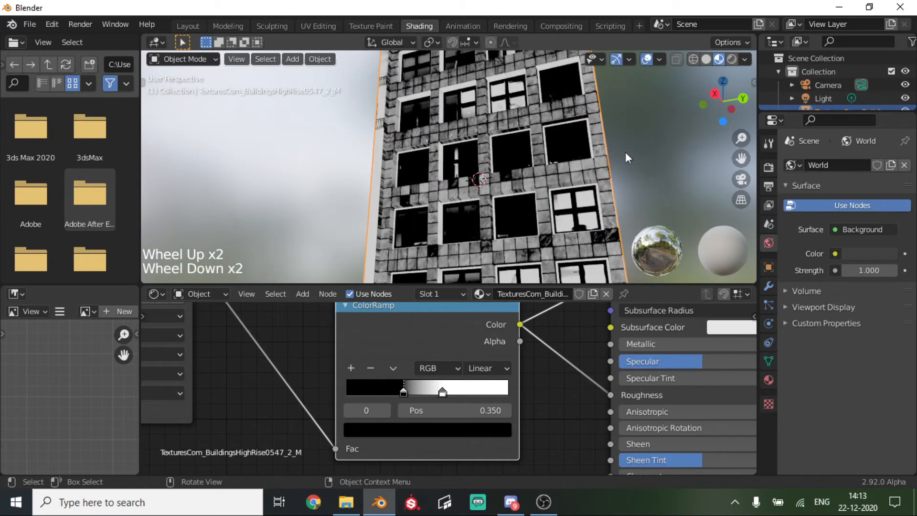
{"action": "left_click_drag", "start_coordinate": [742, 161], "coordinate": [700, 197]}
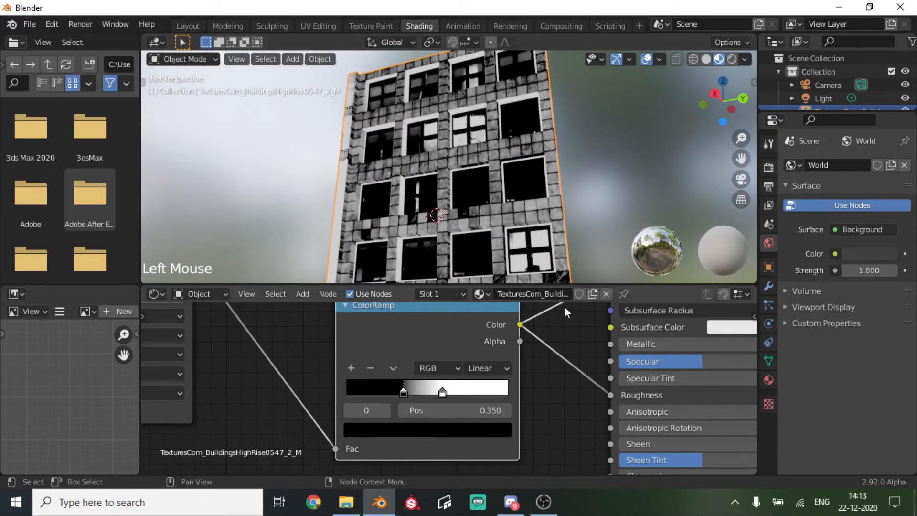
Switch the preview back to the Principled BSDF and inspect the window reflections from different angles.
{"action": "middle_click_drag", "start_coordinate": [568, 351], "coordinate": [371, 418]}
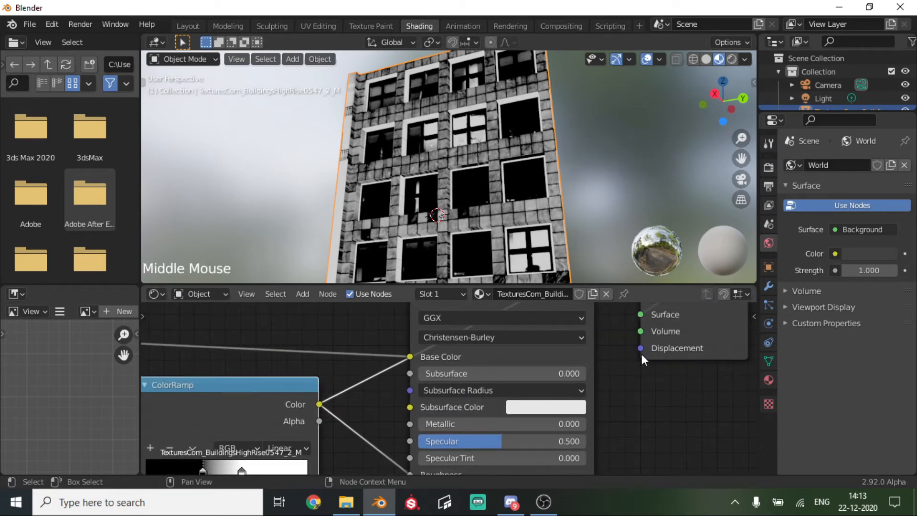
{"action": "middle_click_drag", "start_coordinate": [641, 354], "coordinate": [549, 374]}
{"action": "left_click", "coordinate": [511, 374], "text": "ctrl+shift"}
{"action": "scroll", "coordinate": [474, 202], "scroll_direction": "up", "scroll_amount": 3}
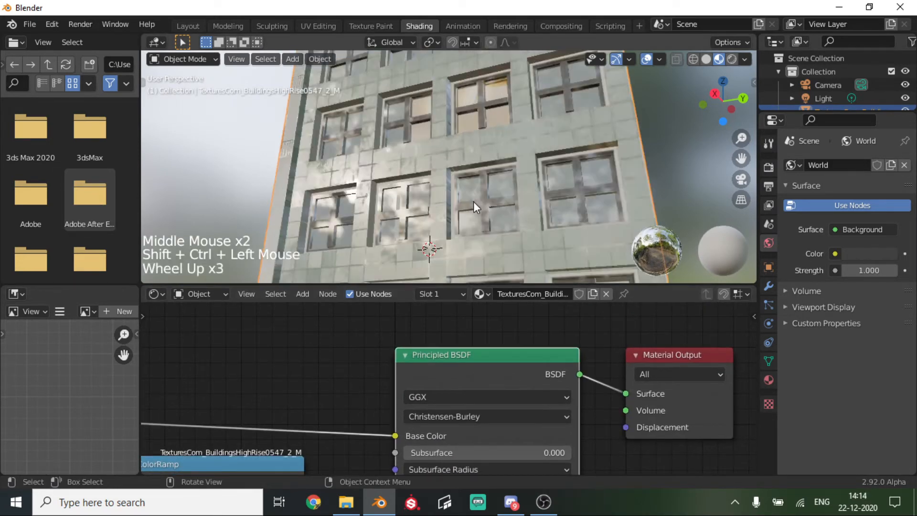
{"action": "middle_click_drag", "start_coordinate": [474, 201], "coordinate": [551, 162]}
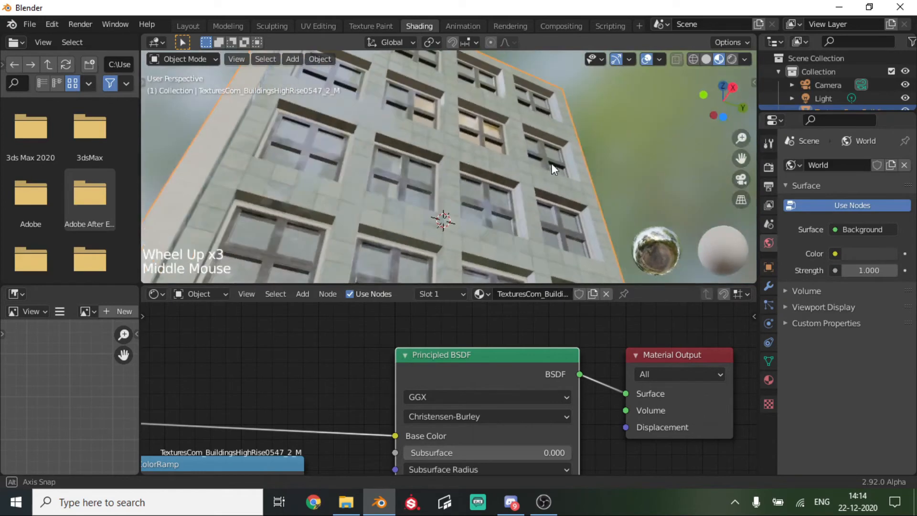
Move the ColorRamp's white stop to position 0.641.
{"action": "scroll", "coordinate": [259, 150], "scroll_direction": "up", "scroll_amount": 2}
{"action": "scroll", "coordinate": [266, 397], "scroll_direction": "up", "scroll_amount": 1}
{"action": "middle_click_drag", "start_coordinate": [266, 397], "coordinate": [606, 202]}
{"action": "left_click_drag", "start_coordinate": [480, 386], "coordinate": [558, 388]}
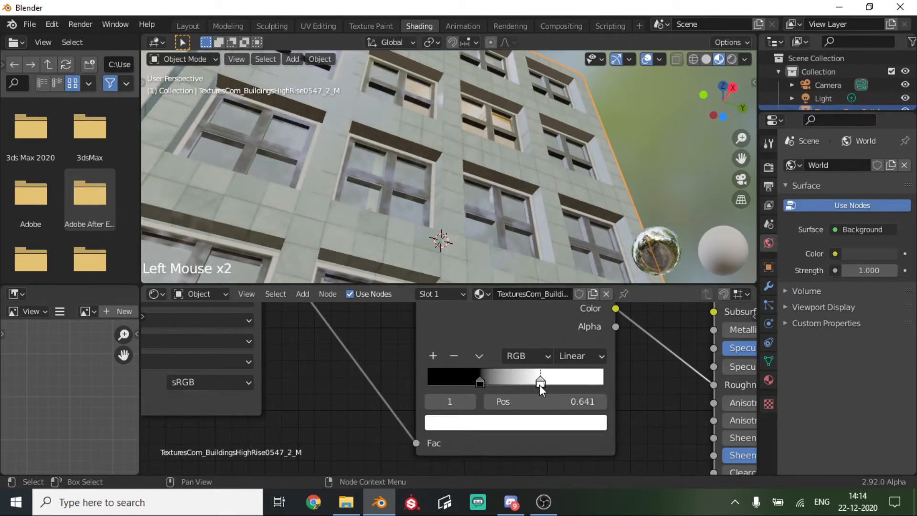
{"action": "scroll", "coordinate": [380, 115], "scroll_direction": "down", "scroll_amount": 2}
{"action": "middle_click_drag", "start_coordinate": [380, 116], "coordinate": [319, 153]}
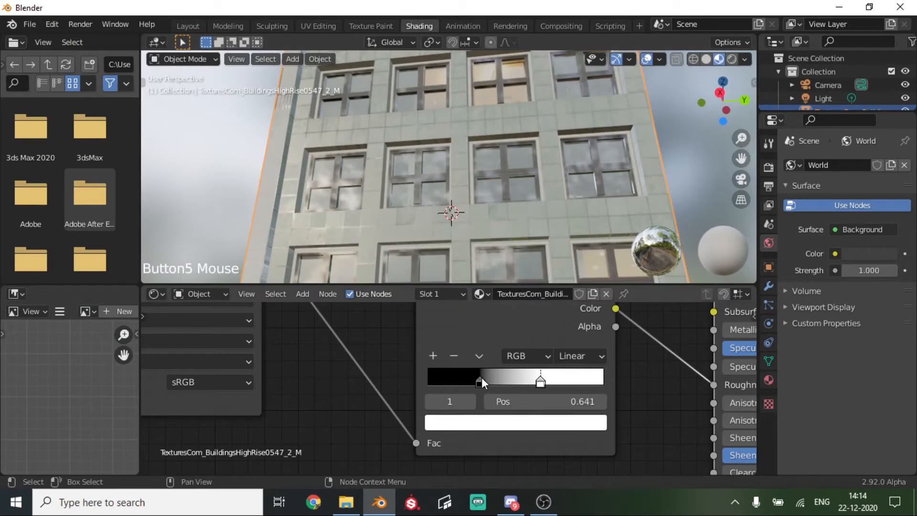
Move the ColorRamp's black stop to position 0.186.
{"action": "mouse_move", "coordinate": [479, 382]}
{"action": "left_mouse_down"}
{"action": "mouse_move", "coordinate": [465, 386]}
{"action": "mouse_move", "coordinate": [472, 372]}
{"action": "left_mouse_up"}
{"action": "middle_click_drag", "start_coordinate": [508, 182], "coordinate": [482, 191]}
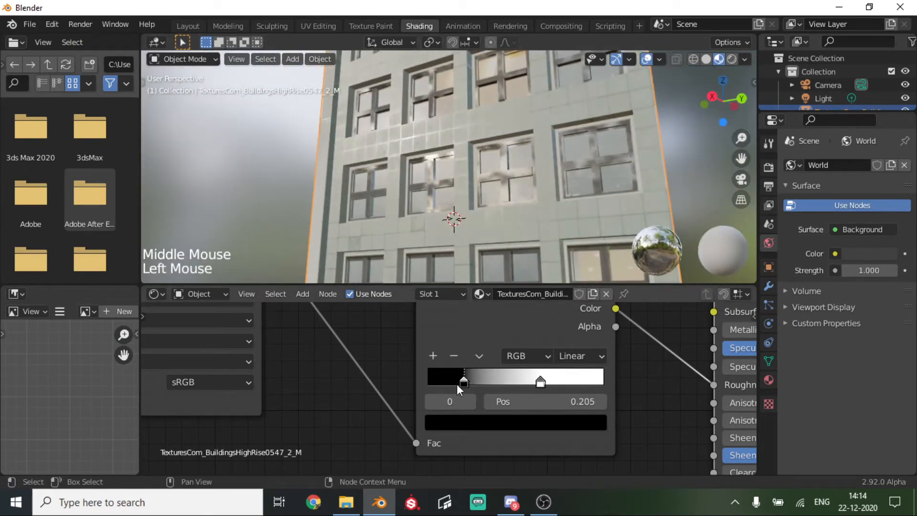
{"action": "mouse_move", "coordinate": [457, 383]}
{"action": "left_mouse_down"}
{"action": "mouse_move", "coordinate": [443, 391]}
{"action": "mouse_move", "coordinate": [456, 383]}
{"action": "left_mouse_up"}
{"action": "scroll", "coordinate": [418, 104], "scroll_direction": "down", "scroll_amount": 1}
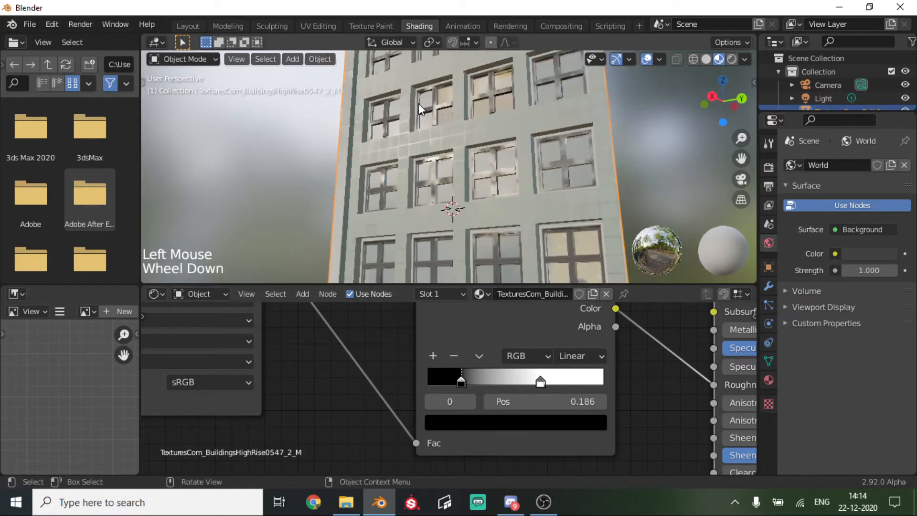
{"action": "scroll", "coordinate": [418, 103], "scroll_direction": "down", "scroll_amount": 3}
{"action": "middle_click_drag", "start_coordinate": [416, 139], "coordinate": [713, 205]}
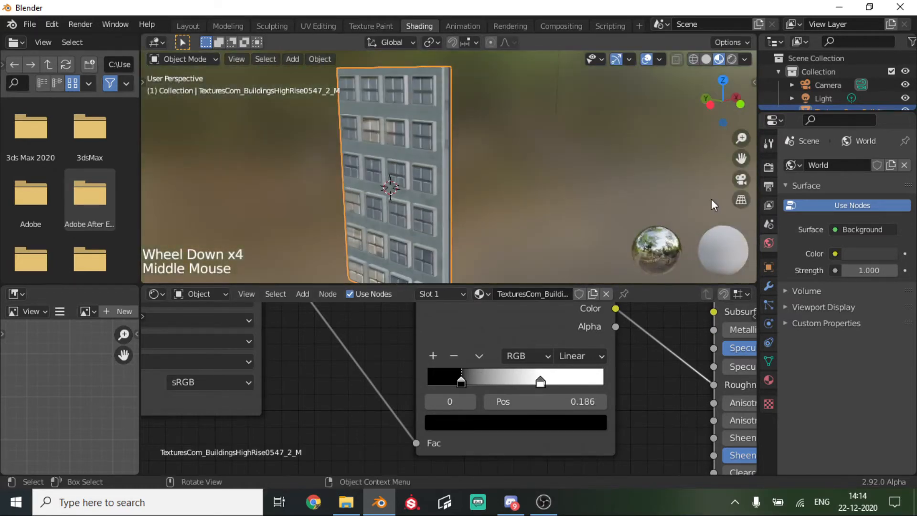
Switch to the Layout workspace and view the facade edge-on.
{"action": "left_click", "coordinate": [187, 25]}
{"action": "scroll", "coordinate": [399, 208], "scroll_direction": "down", "scroll_amount": 4}
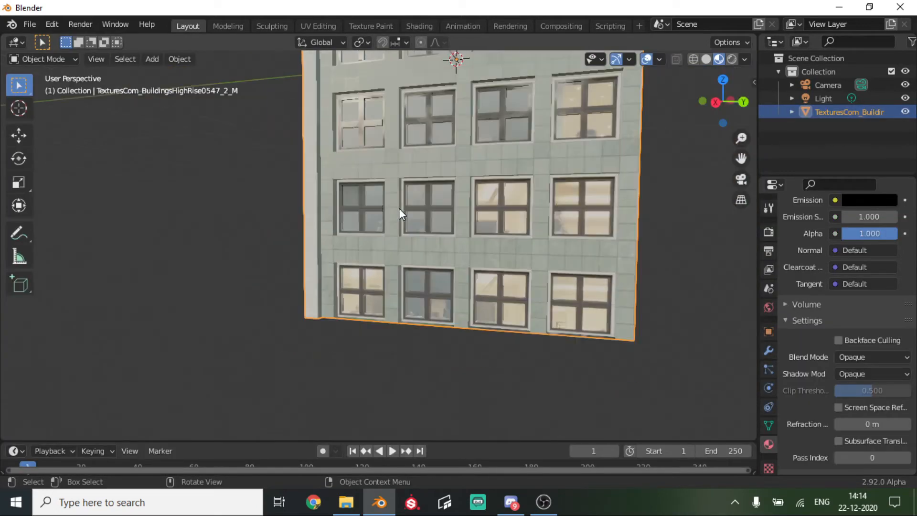
{"action": "middle_click_drag", "start_coordinate": [391, 206], "coordinate": [445, 216]}
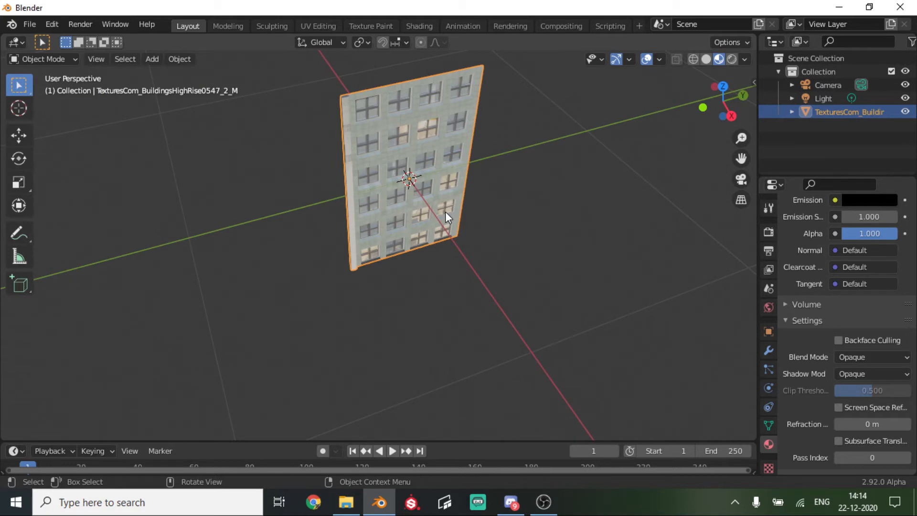
{"action": "middle_click_drag", "start_coordinate": [445, 211], "coordinate": [552, 163]}
{"action": "key", "text": "g"}
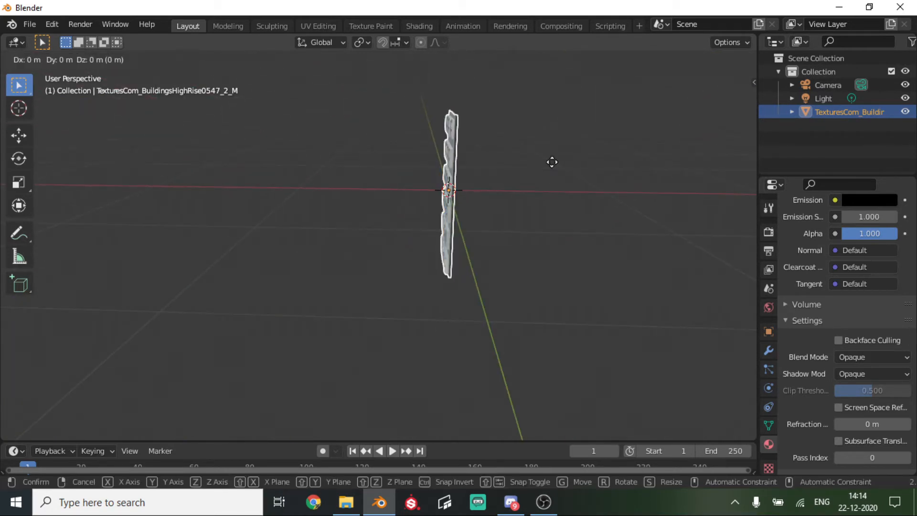
{"action": "key", "text": "Escape"}
In Edit Mode, move the whole facade mesh along positive X away from its origin, and return to Object Mode.
{"action": "key", "text": "Tab"}
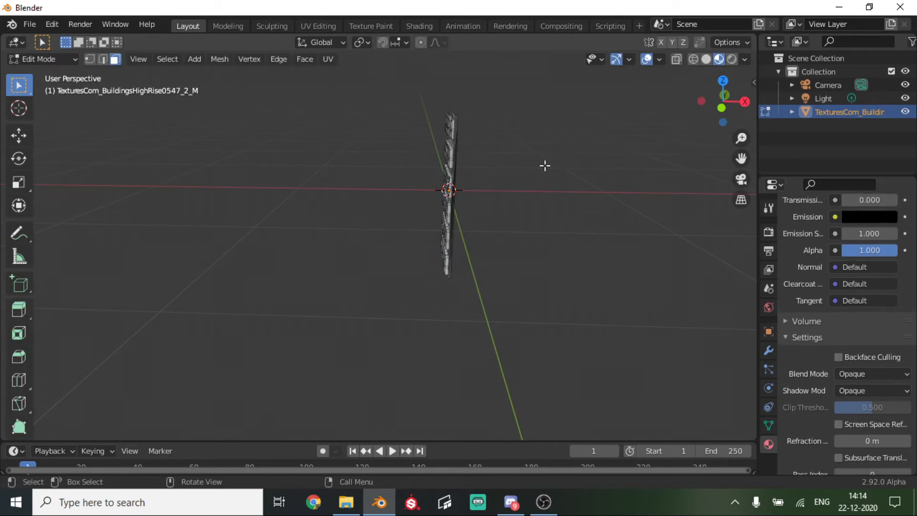
{"action": "key", "text": "g"}
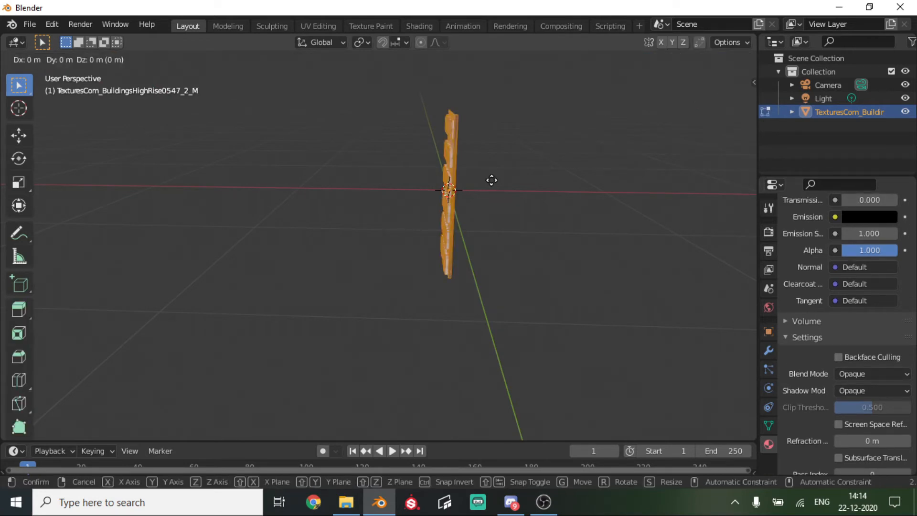
{"action": "key", "text": "x"}
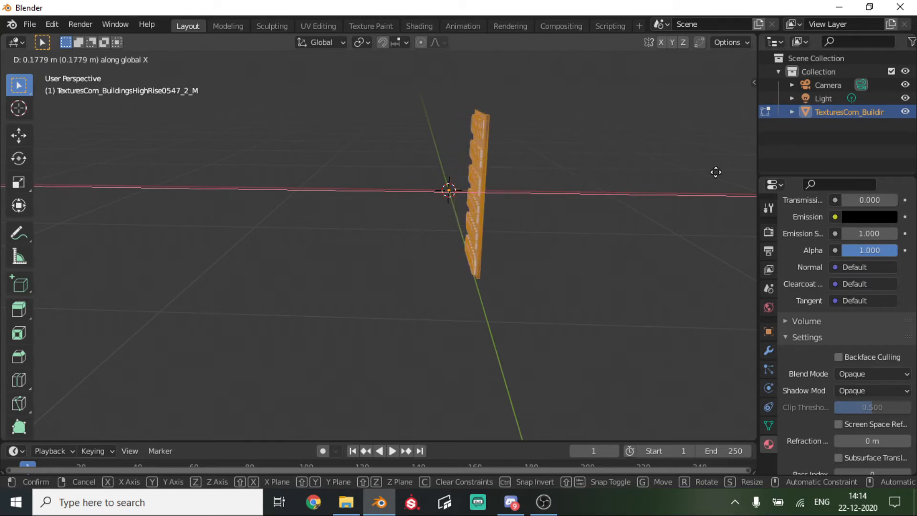
{"action": "left_click", "coordinate": [139, 192]}
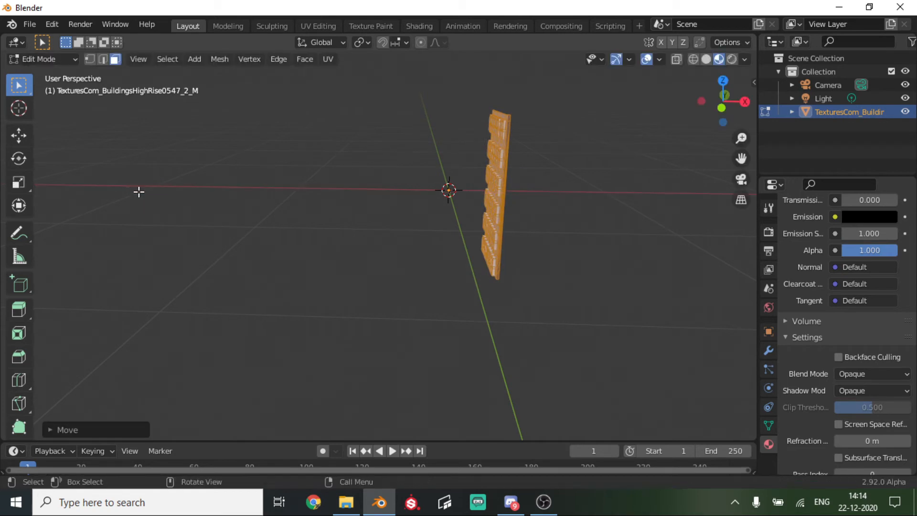
{"action": "middle_click_drag", "start_coordinate": [595, 196], "coordinate": [602, 293]}
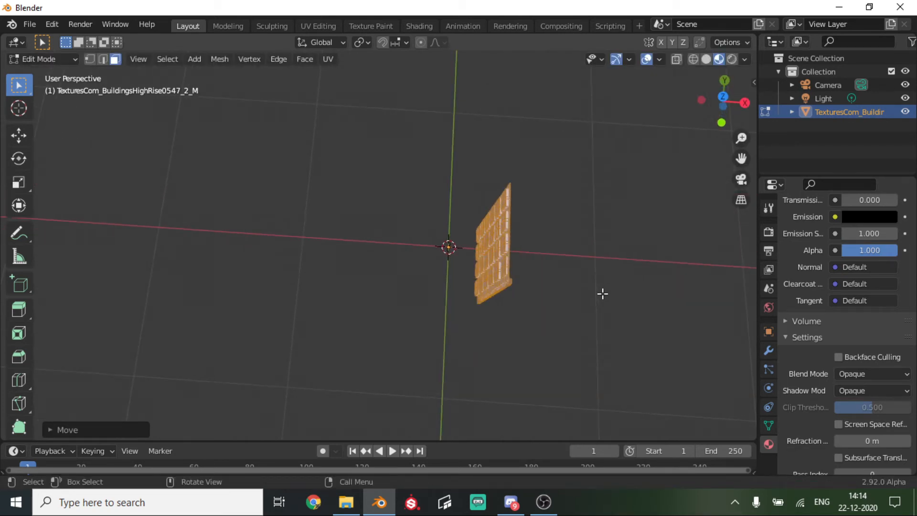
{"action": "key", "text": "Tab"}
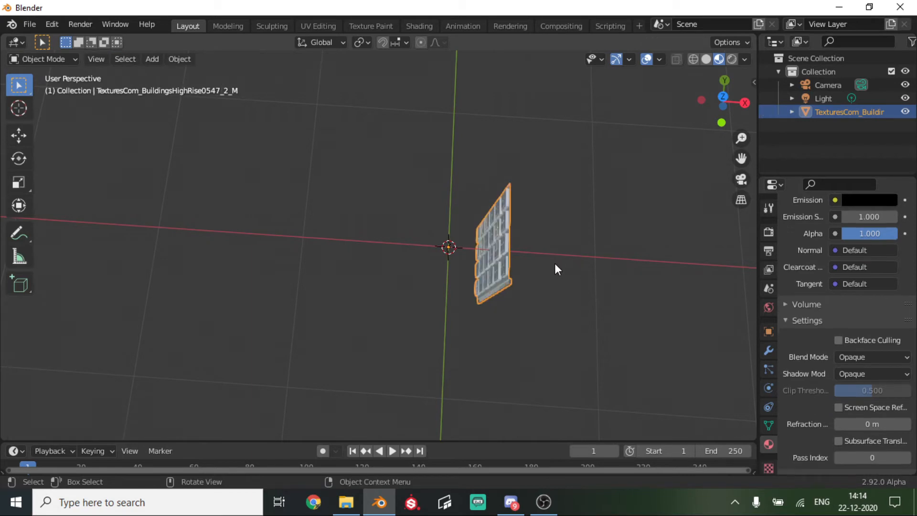
Duplicate the facade in place and rotate the copy a quarter turn clockwise about Z, perpendicular to the original.
{"action": "key", "text": "shift+d"}
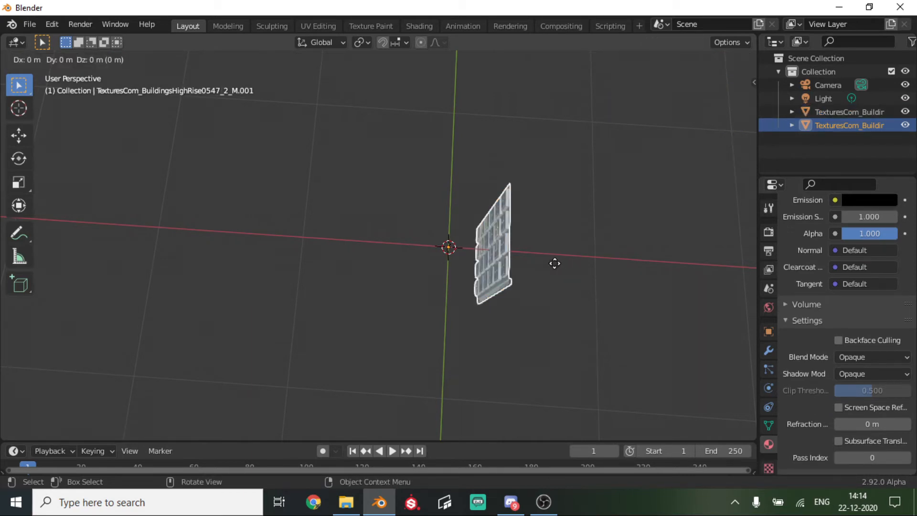
{"action": "key", "text": "z"}
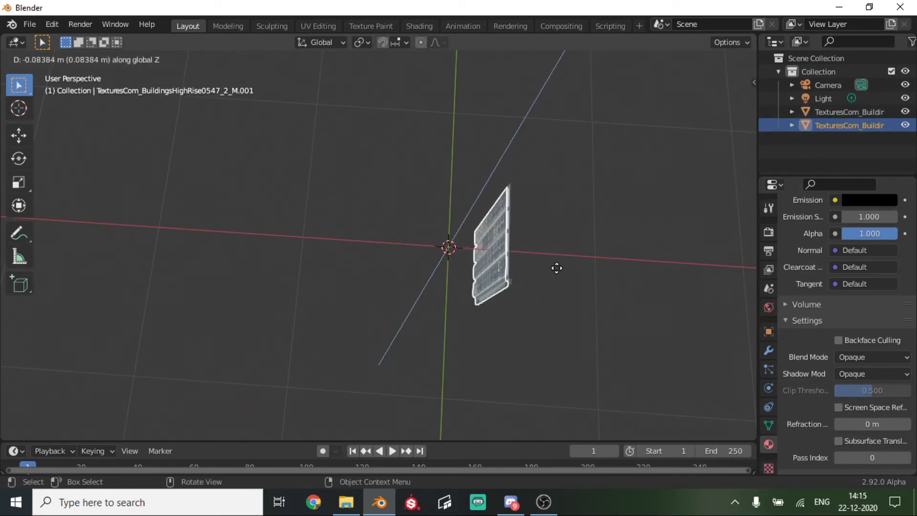
{"action": "left_click", "coordinate": [557, 267]}
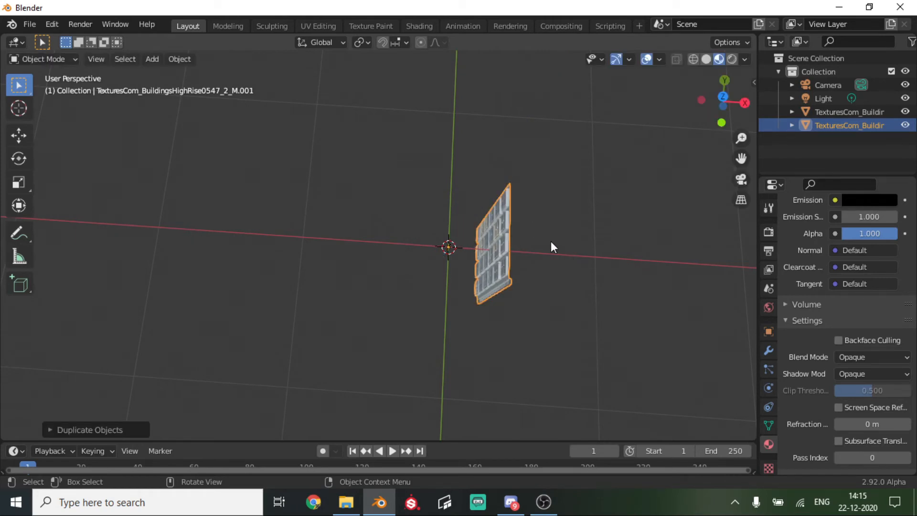
{"action": "key", "text": "r"}
{"action": "key", "text": "z"}
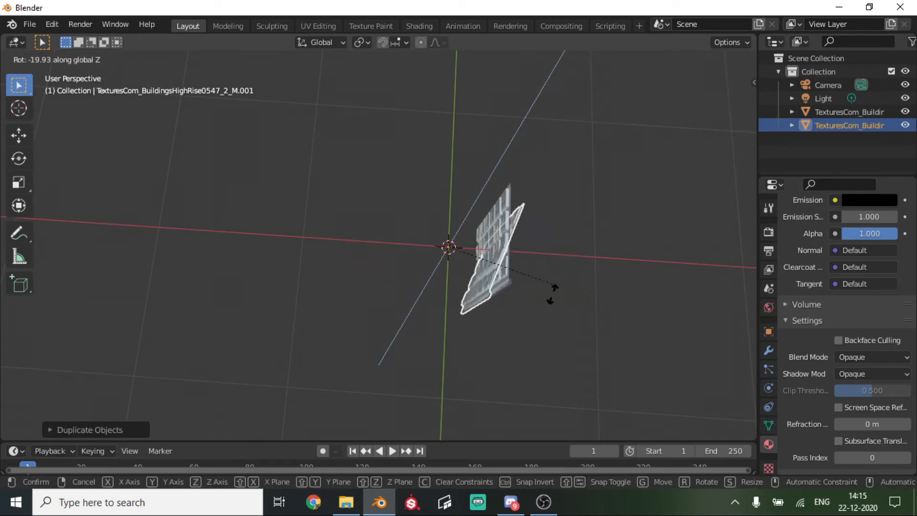
{"action": "left_click", "coordinate": [451, 385]}
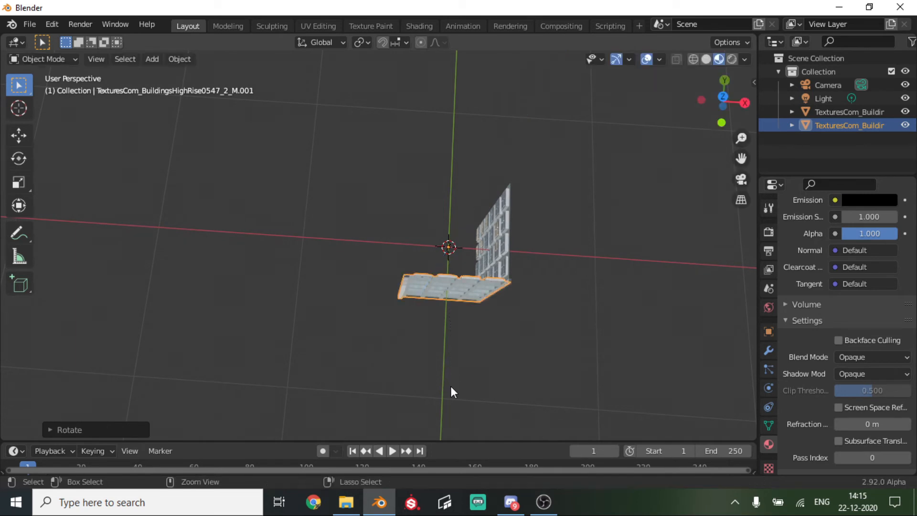
Move the rotated facade copy slightly along negative X to line it up with the original at the corner, and deselect it.
{"action": "middle_click_drag", "start_coordinate": [537, 298], "coordinate": [331, 214]}
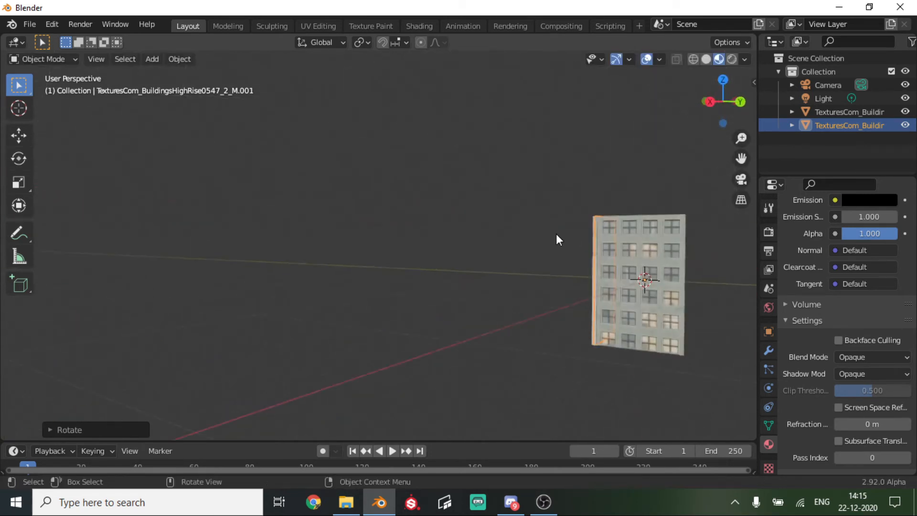
{"action": "middle_click_drag", "start_coordinate": [556, 233], "coordinate": [2, 248]}
{"action": "middle_click_drag", "start_coordinate": [474, 312], "coordinate": [359, 273]}
{"action": "scroll", "coordinate": [503, 288], "scroll_direction": "up", "scroll_amount": 5}
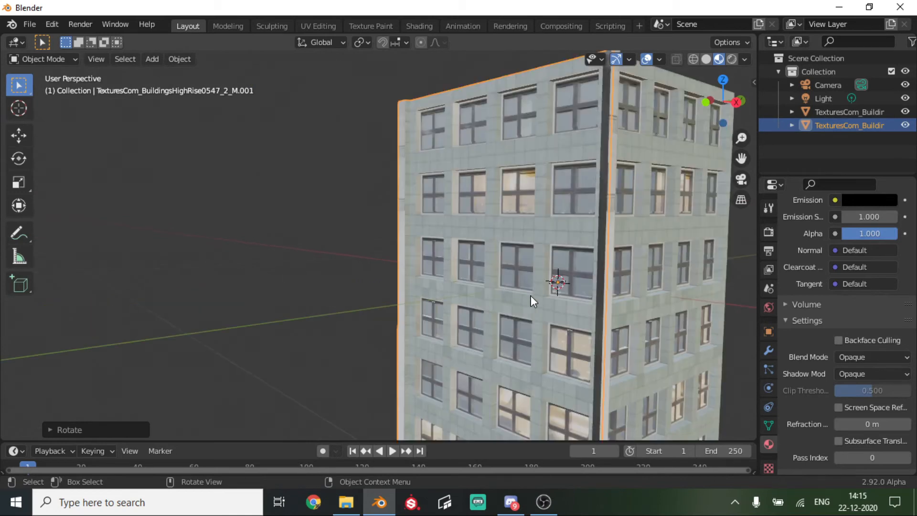
{"action": "key", "text": "g"}
{"action": "key", "text": "x"}
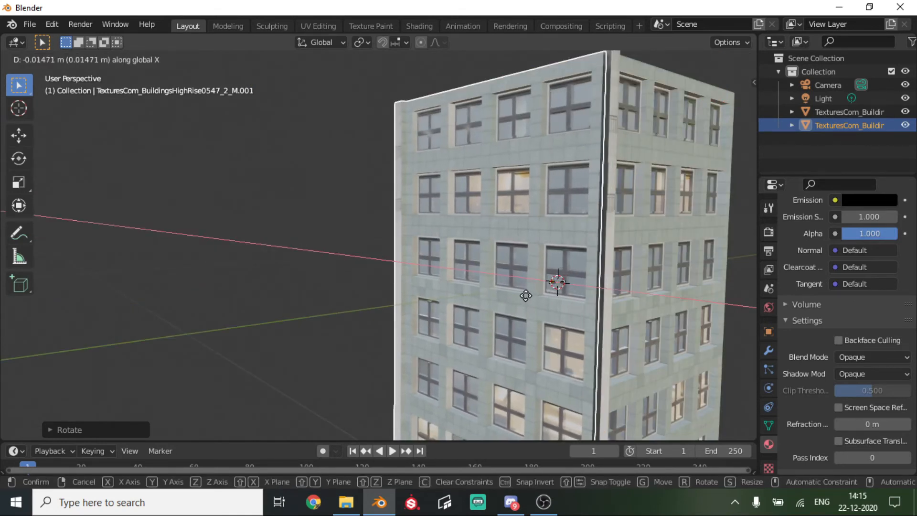
{"action": "left_click", "coordinate": [528, 296]}
{"action": "left_click", "coordinate": [360, 270]}
Examine how the two facades meet at the corner, from the top view and in perspective.
{"action": "middle_click_drag", "start_coordinate": [360, 270], "coordinate": [649, 207]}
{"action": "scroll", "coordinate": [507, 210], "scroll_direction": "up", "scroll_amount": 3}
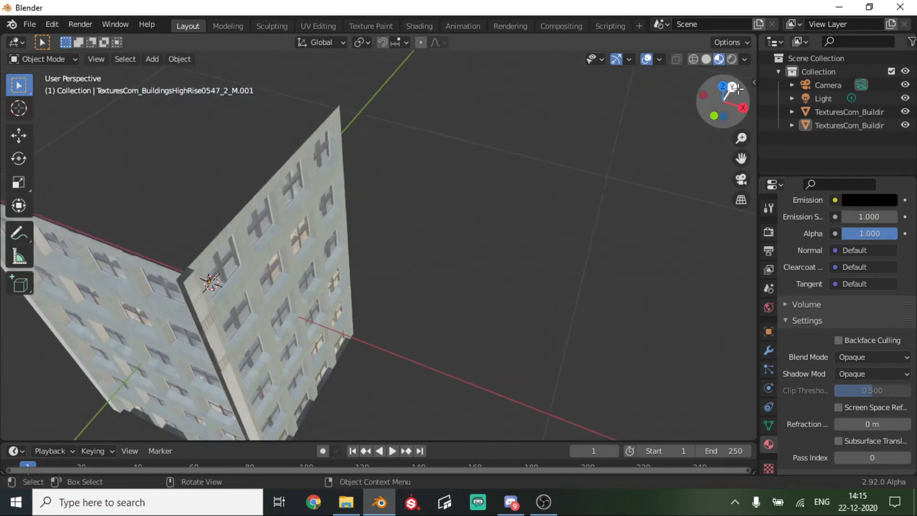
{"action": "left_click", "coordinate": [723, 87]}
{"action": "left_click_drag", "start_coordinate": [741, 158], "coordinate": [883, 2]}
{"action": "scroll", "coordinate": [431, 277], "scroll_direction": "up", "scroll_amount": 3}
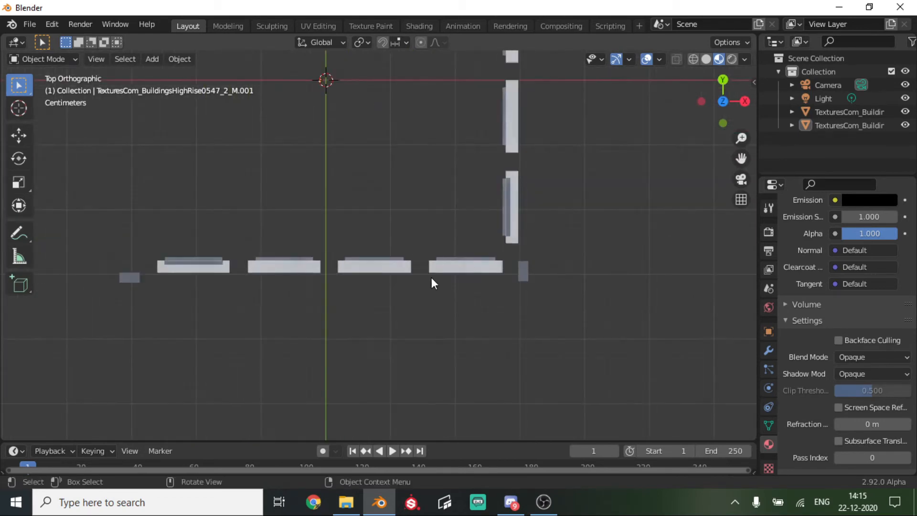
{"action": "left_click", "coordinate": [448, 256]}
{"action": "middle_click_drag", "start_coordinate": [479, 264], "coordinate": [518, 244]}
{"action": "left_click", "coordinate": [470, 134]}
{"action": "left_click", "coordinate": [492, 242]}
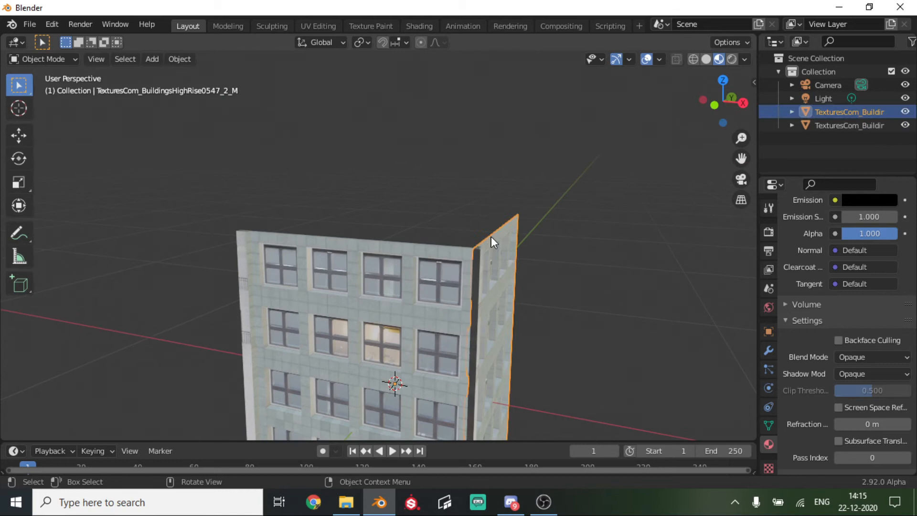
{"action": "left_click", "coordinate": [388, 253]}
{"action": "middle_click_drag", "start_coordinate": [420, 266], "coordinate": [529, 291]}
{"action": "key", "text": "shift+d"}
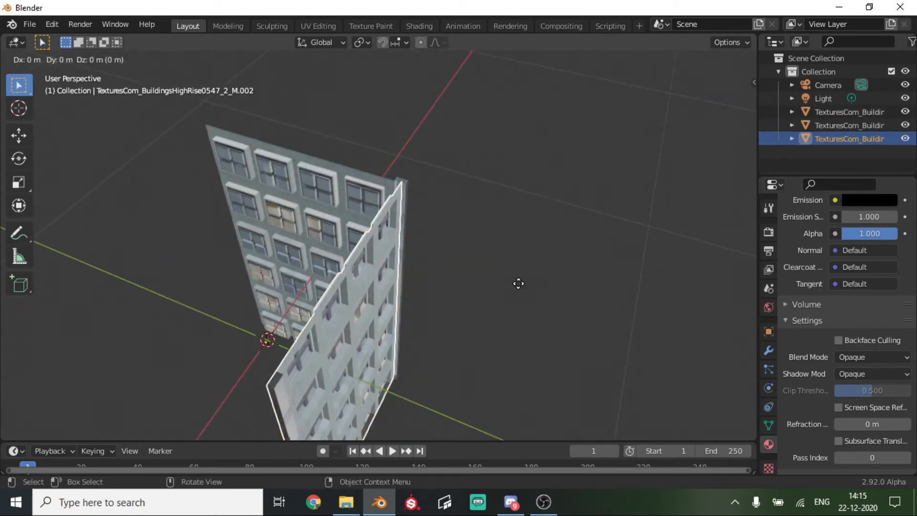
{"action": "right_click", "coordinate": [518, 283]}
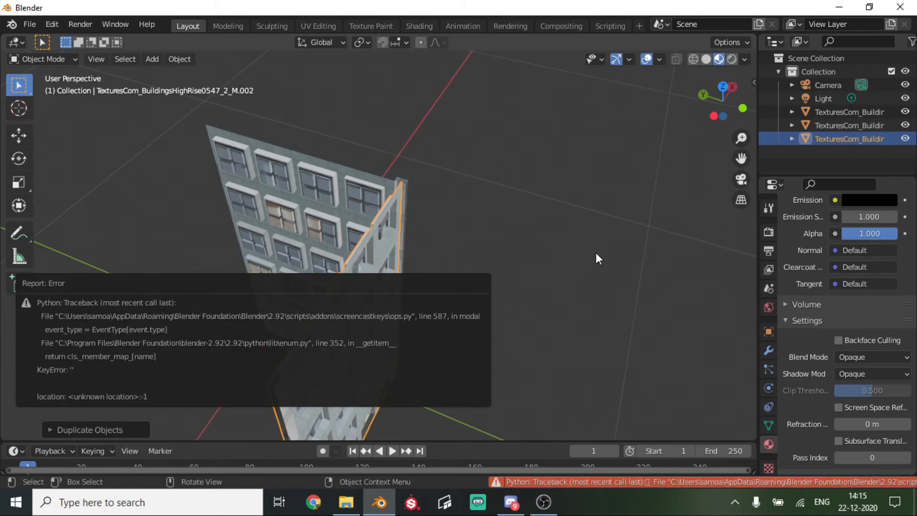
{"action": "left_click", "coordinate": [595, 252]}
{"action": "left_click", "coordinate": [374, 286]}
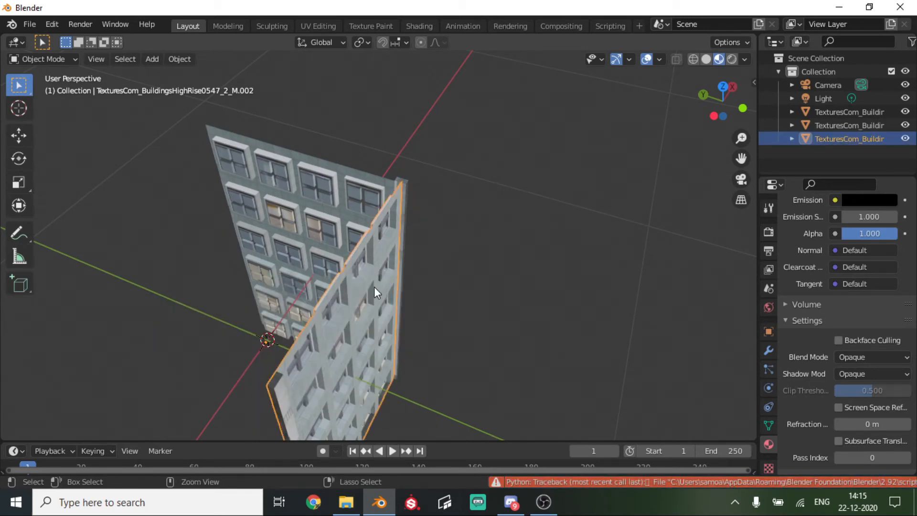
Duplicate the facade on the positive X side in place and rotate the copy 180° about Z to form the opposite wall.
{"action": "left_click", "coordinate": [307, 180]}
{"action": "key", "text": "shift+d"}
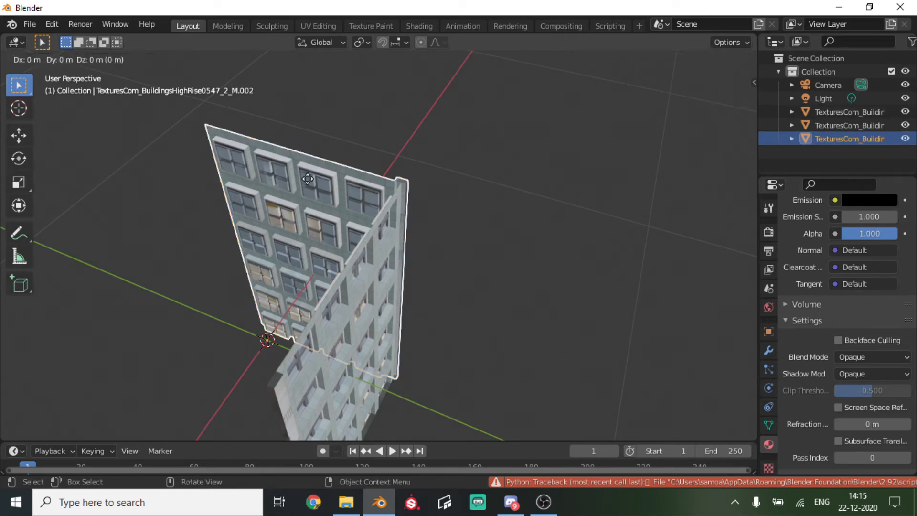
{"action": "key", "text": "r"}
{"action": "key", "text": "z"}
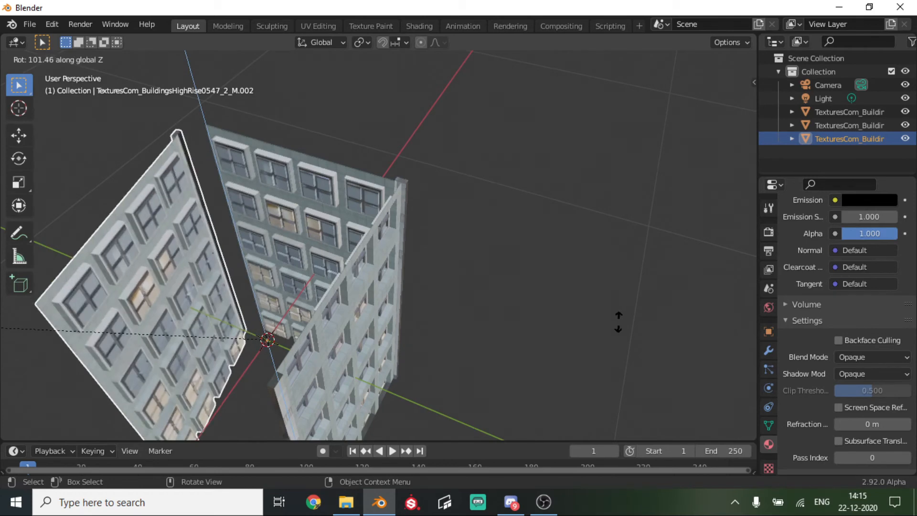
{"action": "type", "text": "180"}
{"action": "key", "text": "Return"}
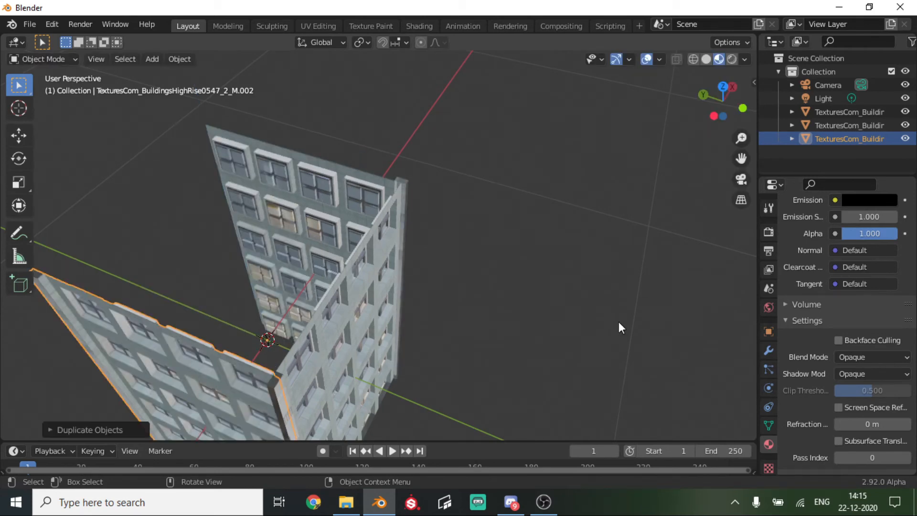
{"action": "scroll", "coordinate": [323, 355], "scroll_direction": "up", "scroll_amount": 1}
{"action": "middle_click_drag", "start_coordinate": [328, 312], "coordinate": [408, 255]}
{"action": "left_click", "coordinate": [575, 210]}
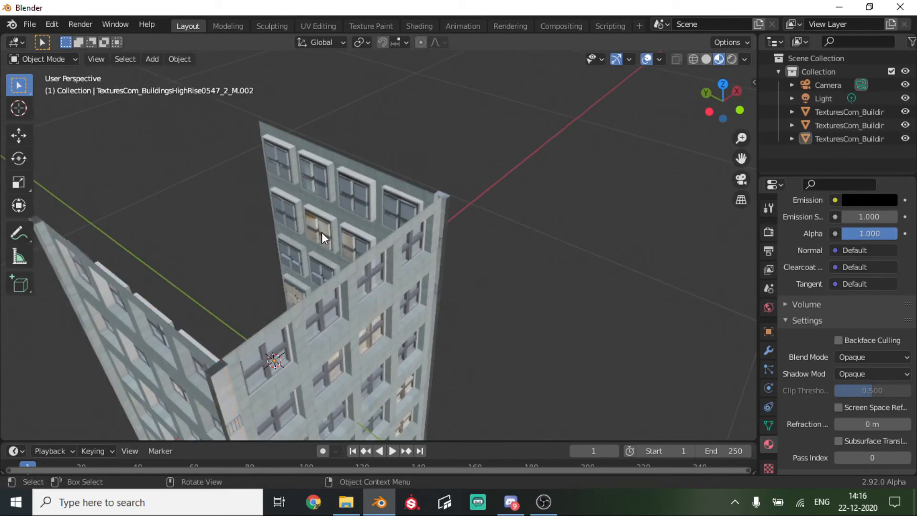
Duplicate the facade between the two parallel walls in place, rotate the copy -180° about Z to close the fourth side, and deselect it.
{"action": "middle_click_drag", "start_coordinate": [322, 232], "coordinate": [468, 144]}
{"action": "scroll", "coordinate": [352, 193], "scroll_direction": "up", "scroll_amount": 5}
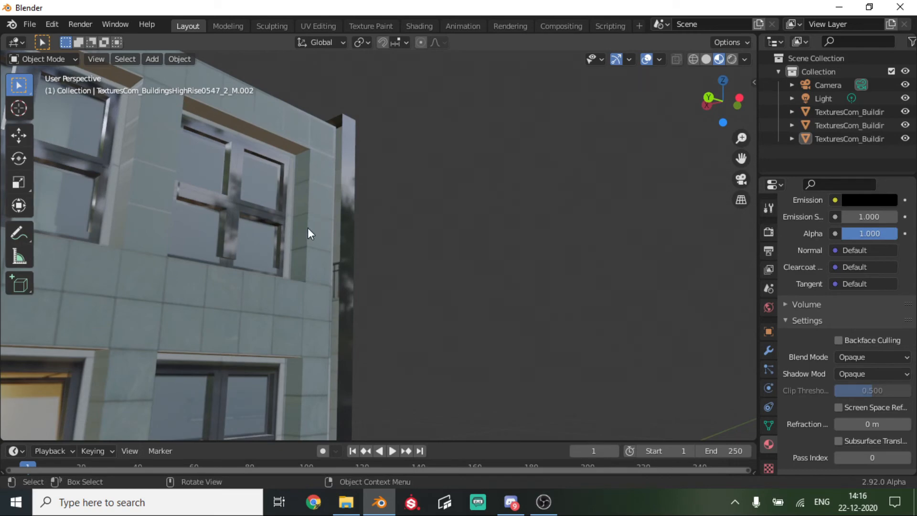
{"action": "scroll", "coordinate": [308, 228], "scroll_direction": "down", "scroll_amount": 4}
{"action": "middle_click_drag", "start_coordinate": [308, 228], "coordinate": [281, 215]}
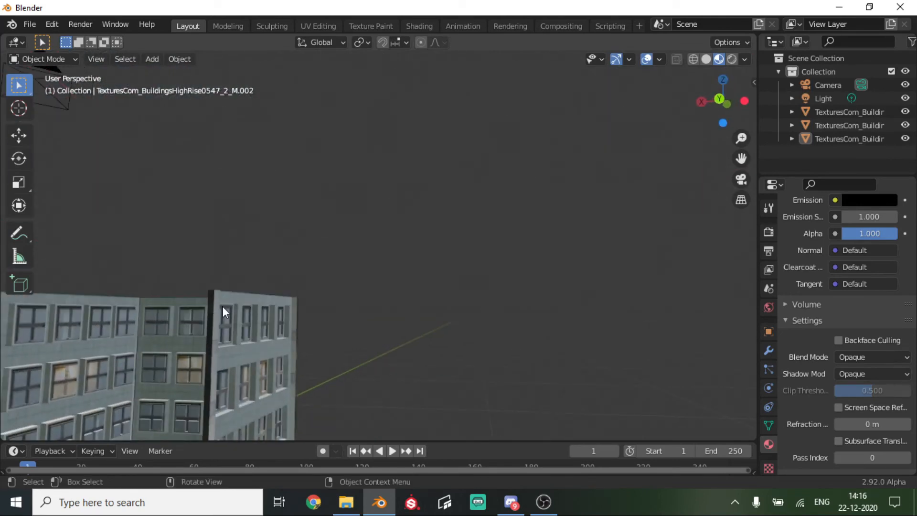
{"action": "middle_click_drag", "start_coordinate": [223, 307], "coordinate": [198, 226]}
{"action": "left_click", "coordinate": [197, 184]}
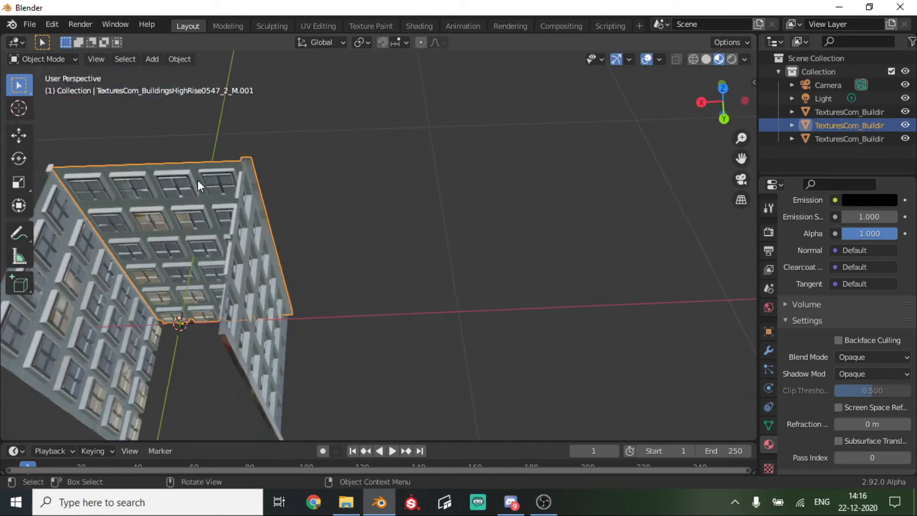
{"action": "key", "text": "shift+d"}
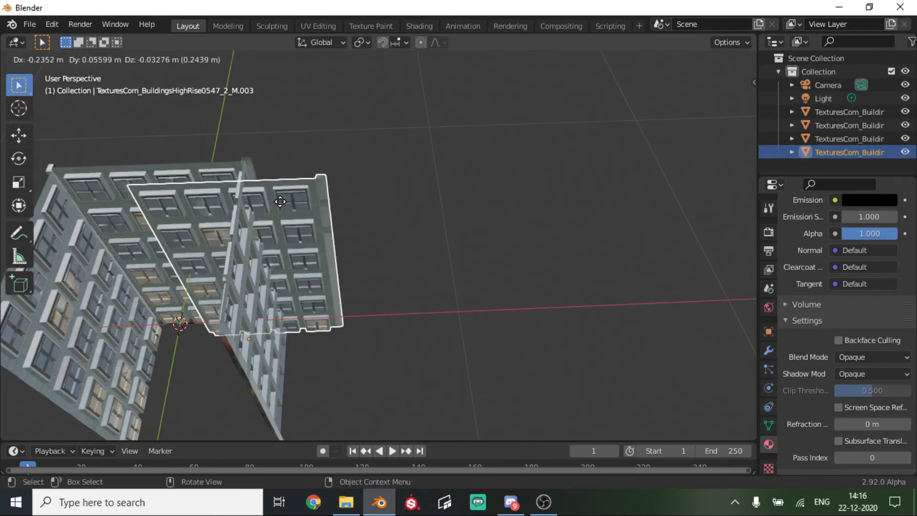
{"action": "key", "text": "Escape"}
{"action": "type", "text": "rz"}
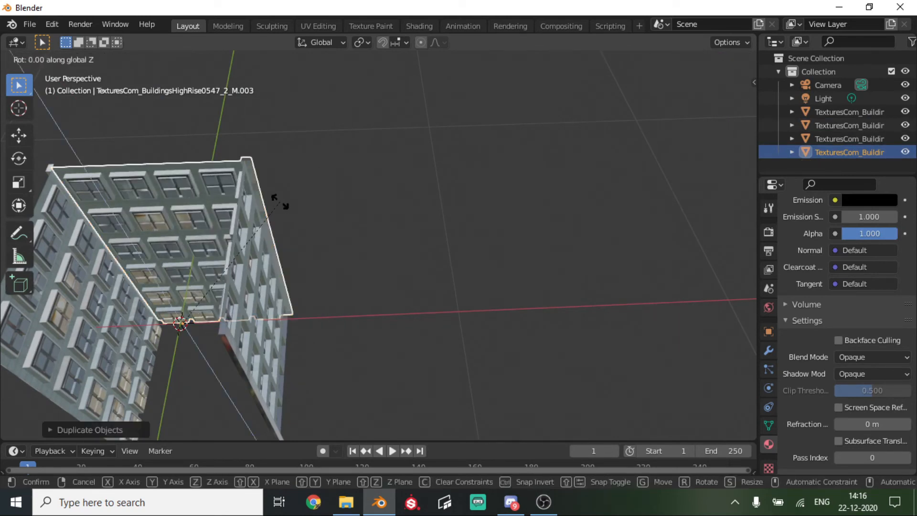
{"action": "type", "text": "90"}
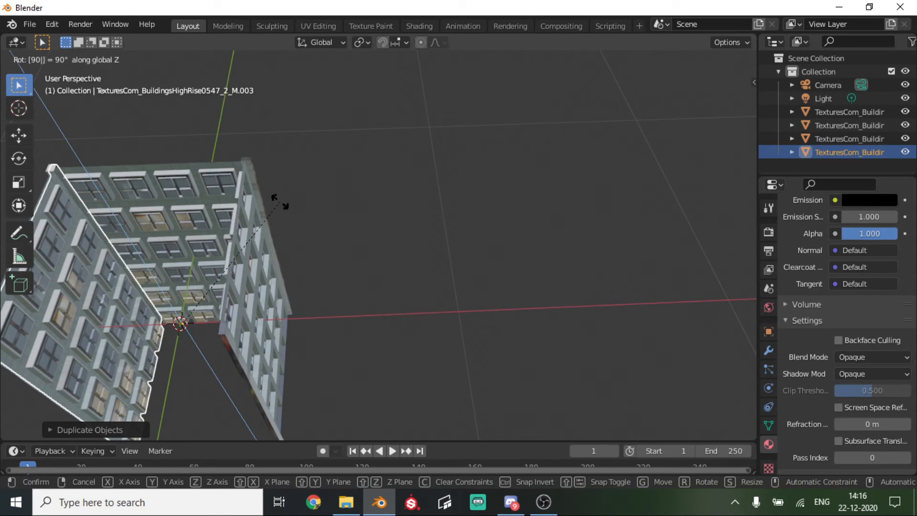
{"action": "key", "text": "BackSpace"}
{"action": "key", "text": "BackSpace"}
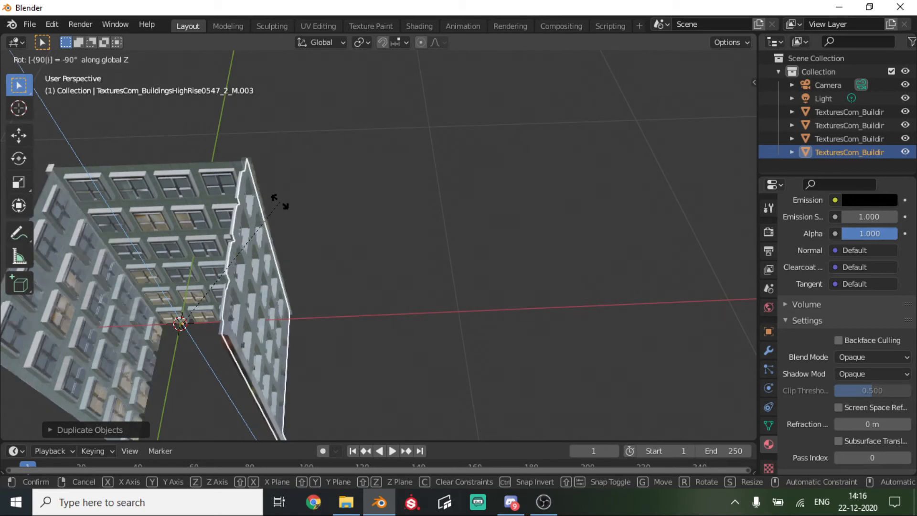
{"action": "type", "text": "-180"}
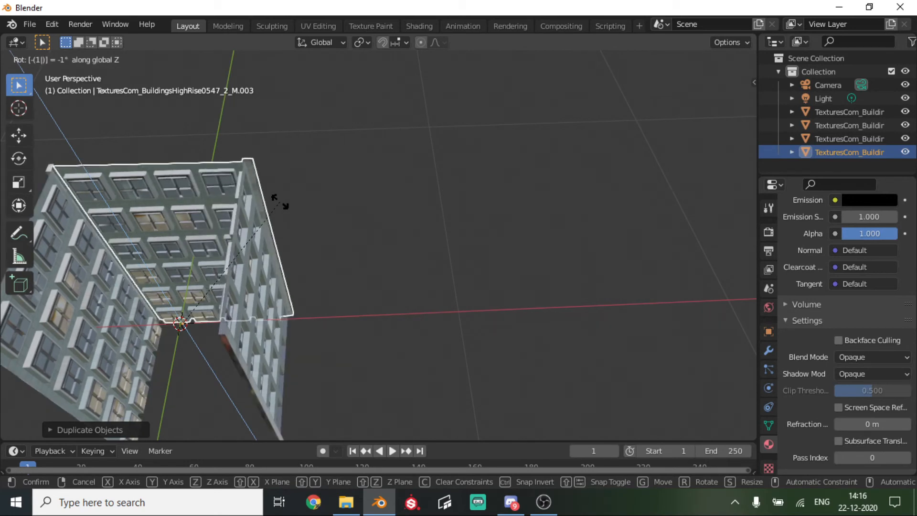
{"action": "key", "text": "Return"}
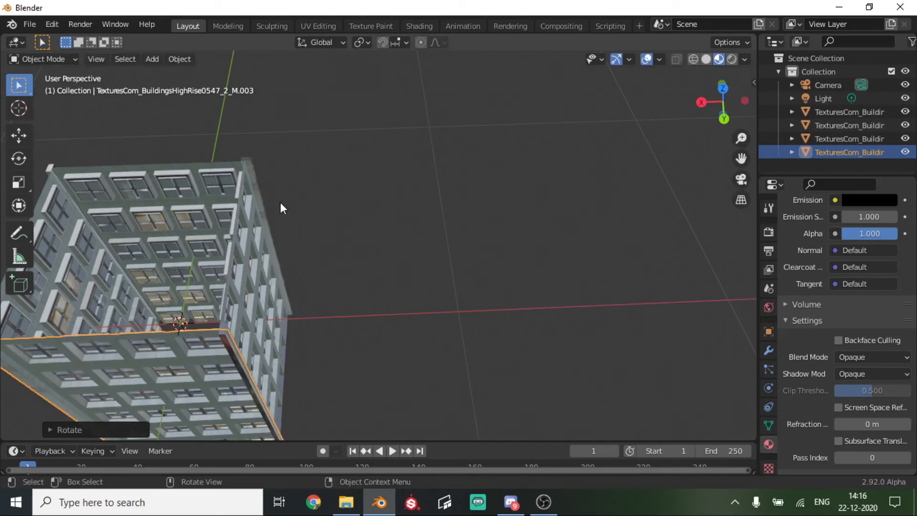
{"action": "key", "text": "Tab"}
{"action": "key", "text": "Tab"}
{"action": "left_click", "coordinate": [419, 303]}
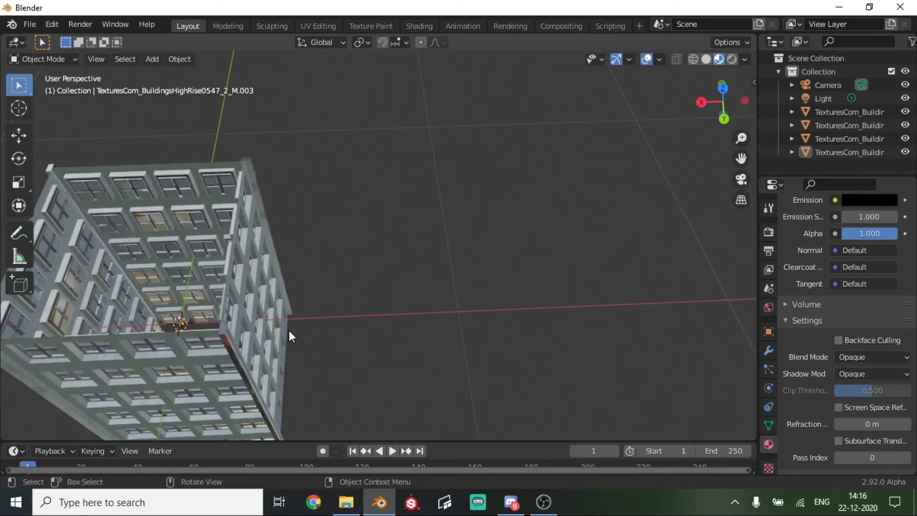
Add a mesh plane at the building's centre and scale it to about 0.3 so it fits within the four walls.
{"action": "middle_click_drag", "start_coordinate": [289, 330], "coordinate": [510, 315]}
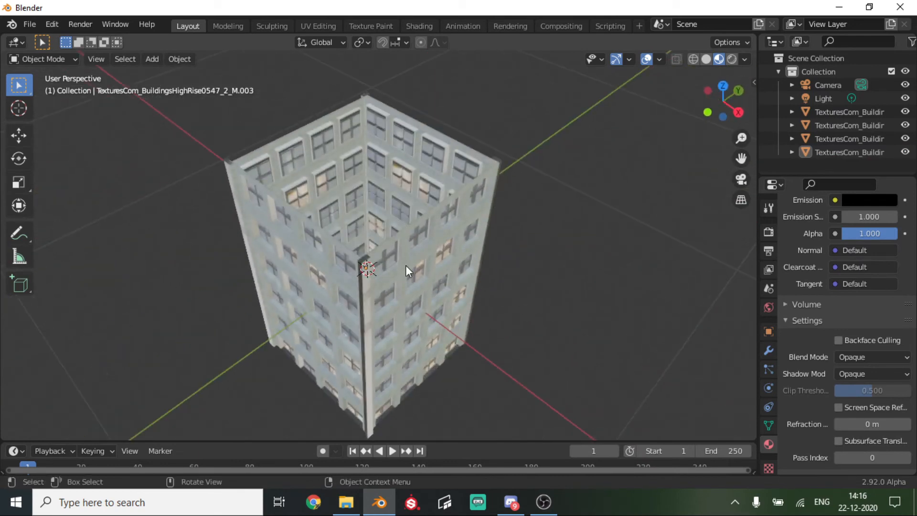
{"action": "left_click", "coordinate": [446, 196]}
{"action": "left_click", "coordinate": [449, 216]}
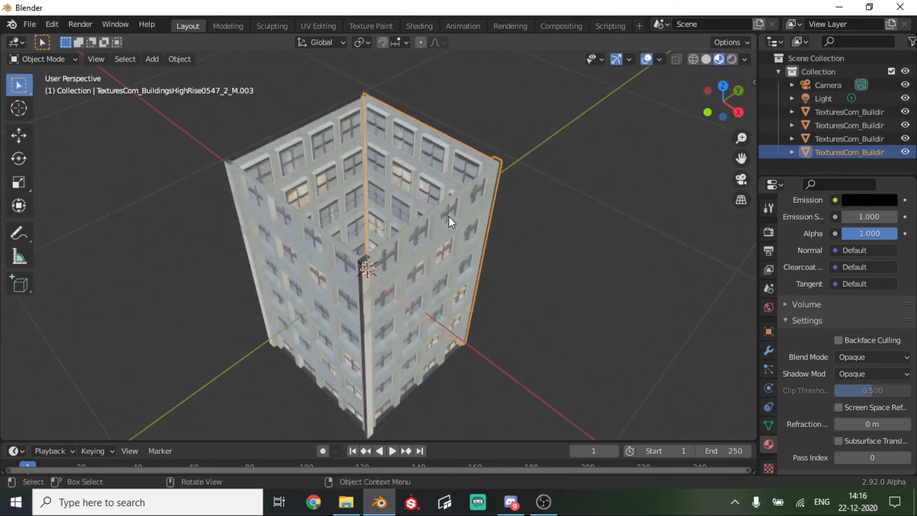
{"action": "left_click", "coordinate": [482, 263]}
{"action": "key", "text": "shift+a"}
{"action": "mouse_move", "coordinate": [372, 201]}
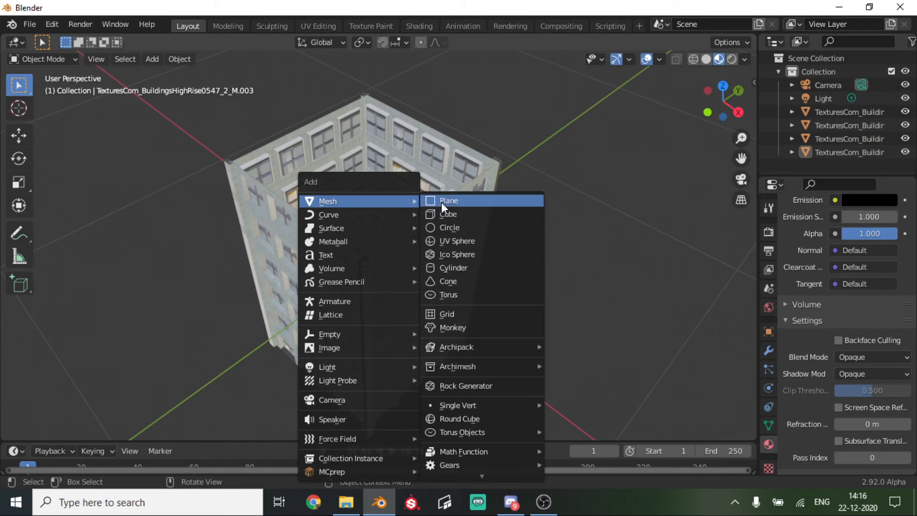
{"action": "left_click", "coordinate": [441, 202]}
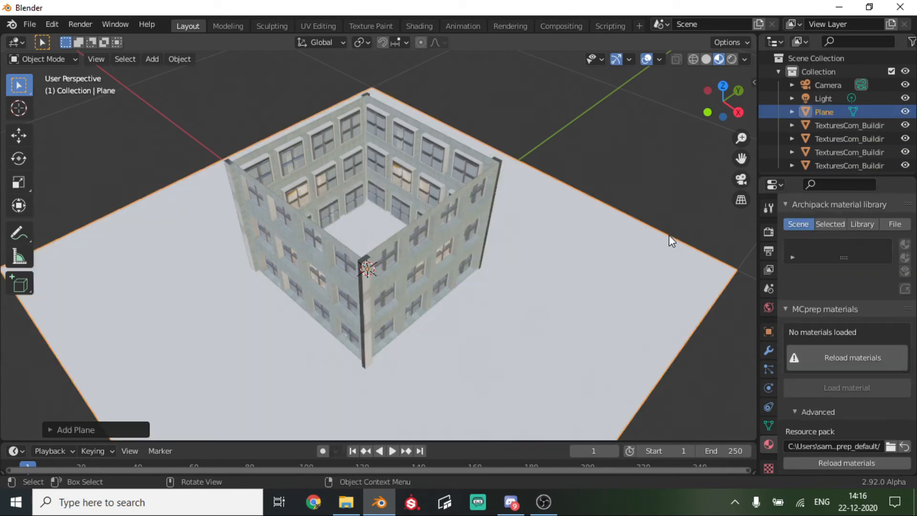
{"action": "key", "text": "s"}
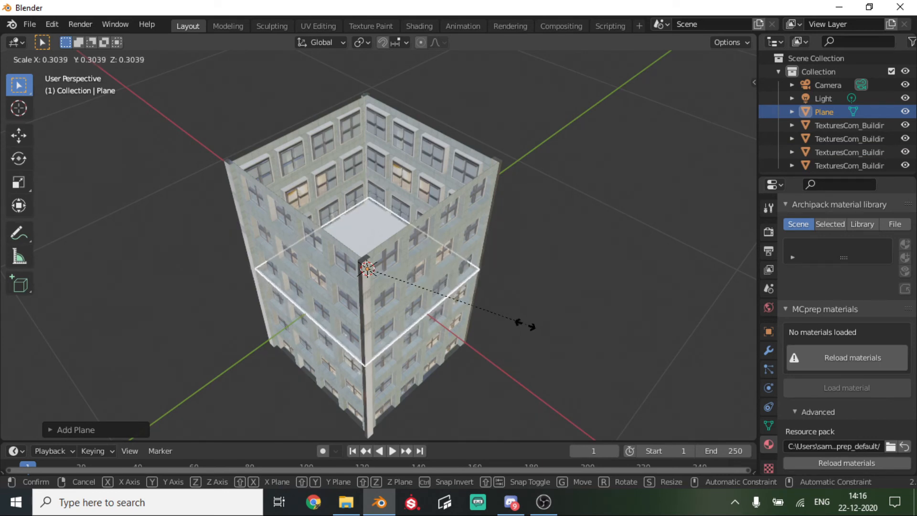
{"action": "left_click", "coordinate": [509, 337]}
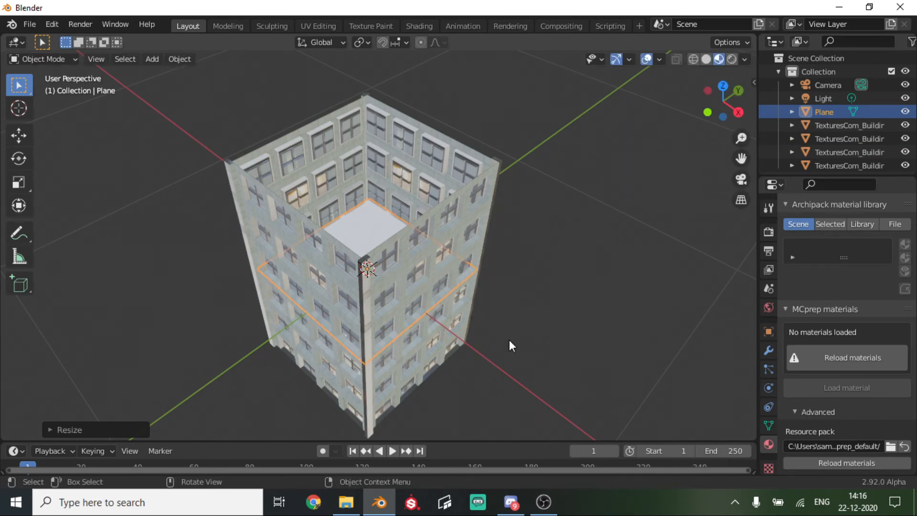
Raise the plane along Z to just below the top edge of the walls as a flat roof, and check its corner fit.
{"action": "key", "text": "g"}
{"action": "key", "text": "z"}
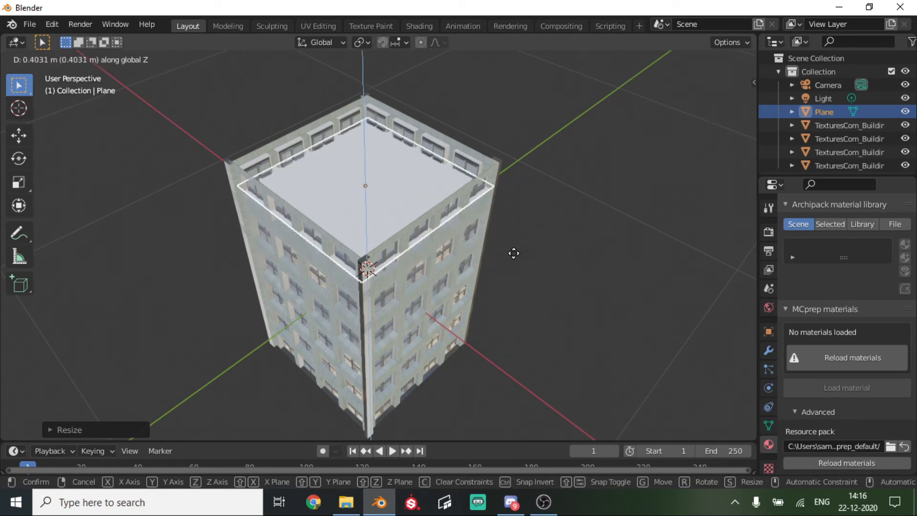
{"action": "left_click", "coordinate": [519, 238]}
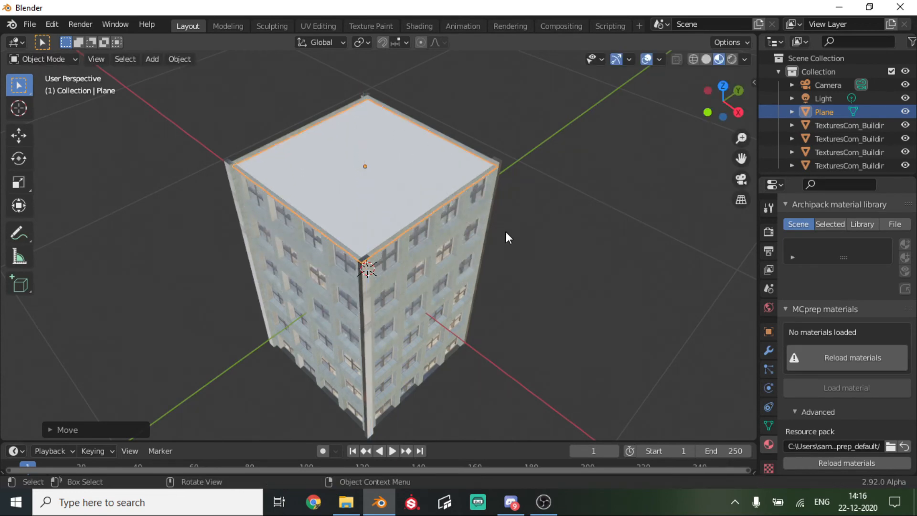
{"action": "scroll", "coordinate": [477, 227], "scroll_direction": "up", "scroll_amount": 6}
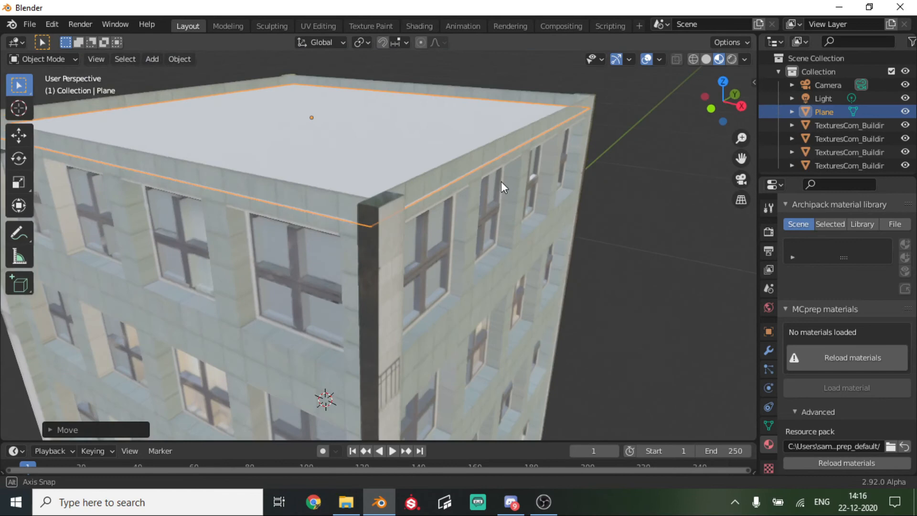
{"action": "middle_click_drag", "start_coordinate": [500, 182], "coordinate": [443, 192]}
{"action": "left_click", "coordinate": [580, 110]}
{"action": "left_click", "coordinate": [396, 178]}
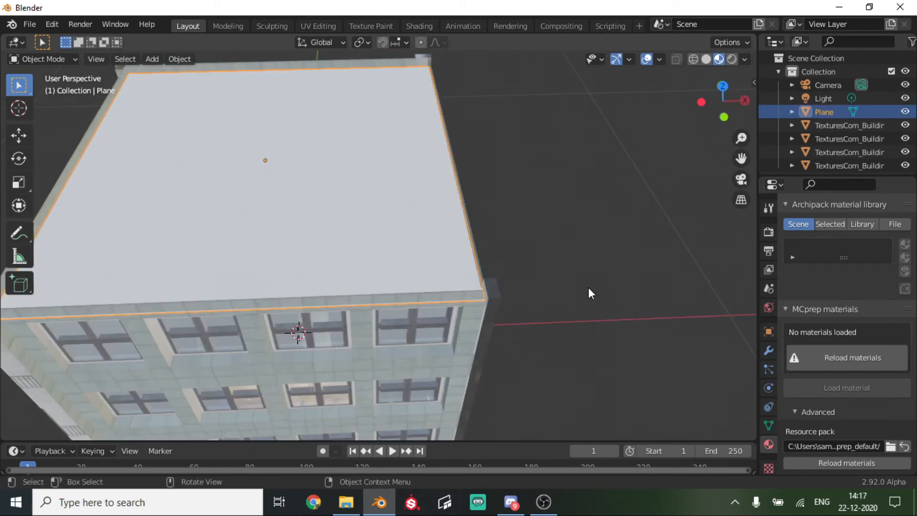
Give the roof plane a new material and darken its base color to dark grey.
{"action": "left_click", "coordinate": [767, 307]}
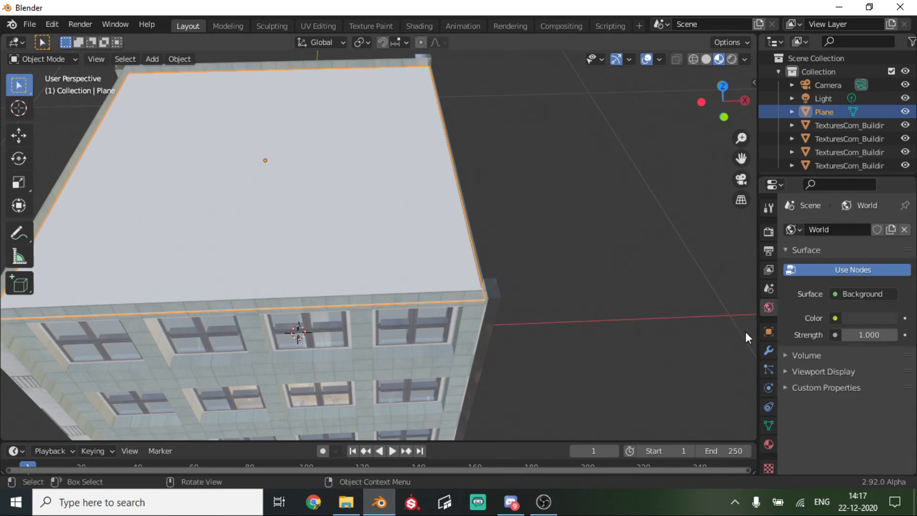
{"action": "left_click", "coordinate": [768, 440]}
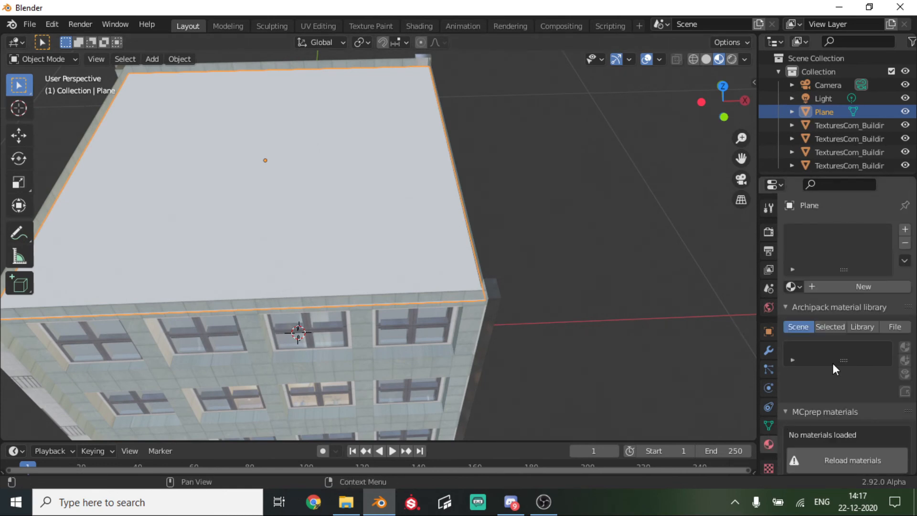
{"action": "left_click", "coordinate": [844, 283]}
{"action": "left_click", "coordinate": [860, 423]}
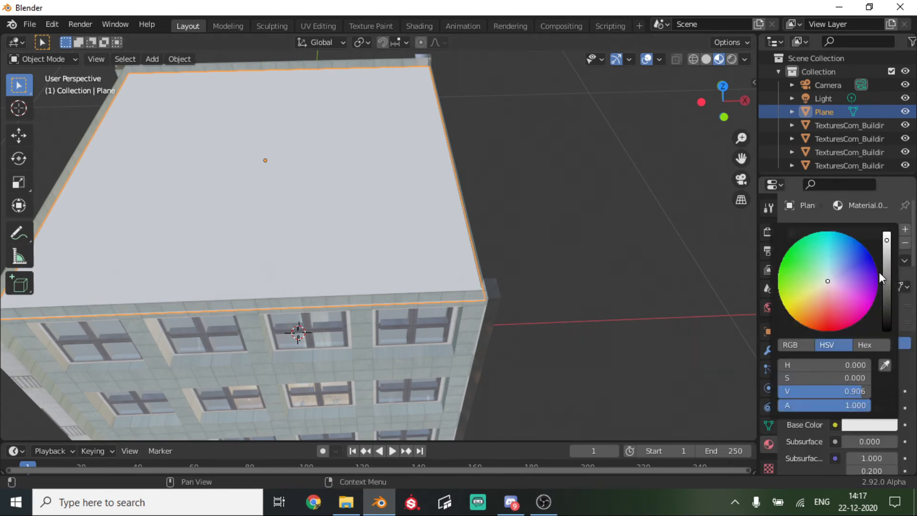
{"action": "left_click_drag", "start_coordinate": [884, 278], "coordinate": [886, 311]}
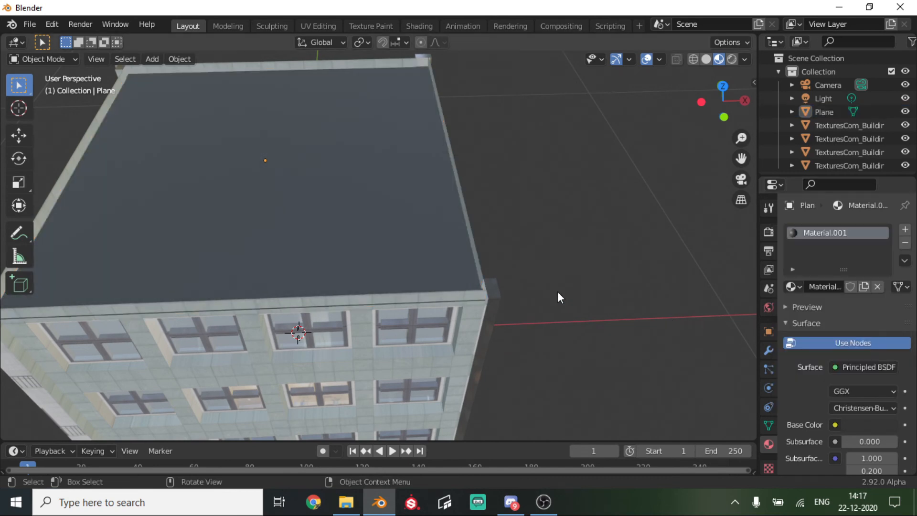
Select all four facades and the roof plane and join them into a single building object.
{"action": "scroll", "coordinate": [557, 291], "scroll_direction": "down", "scroll_amount": 5}
{"action": "middle_click_drag", "start_coordinate": [479, 306], "coordinate": [277, 263]}
{"action": "left_click", "coordinate": [281, 302]}
{"action": "middle_click_drag", "start_coordinate": [282, 301], "coordinate": [421, 247]}
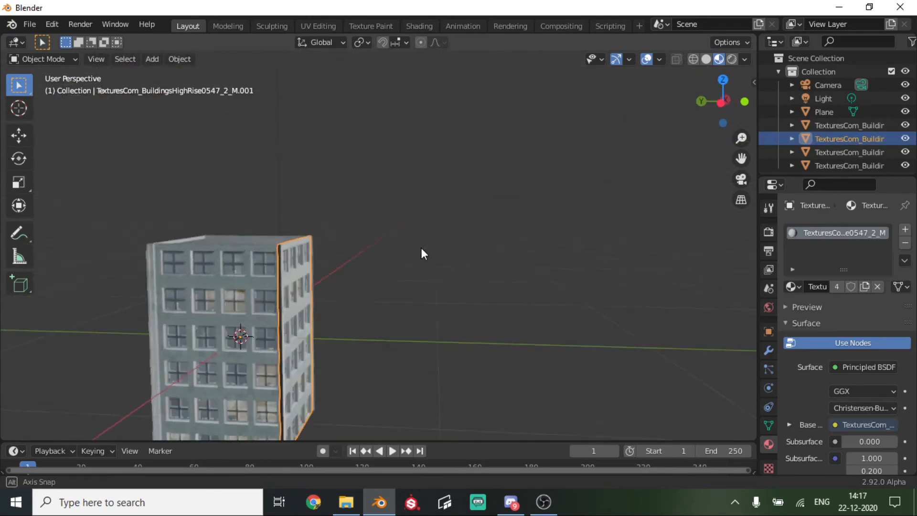
{"action": "middle_click_drag", "start_coordinate": [225, 239], "coordinate": [219, 308]}
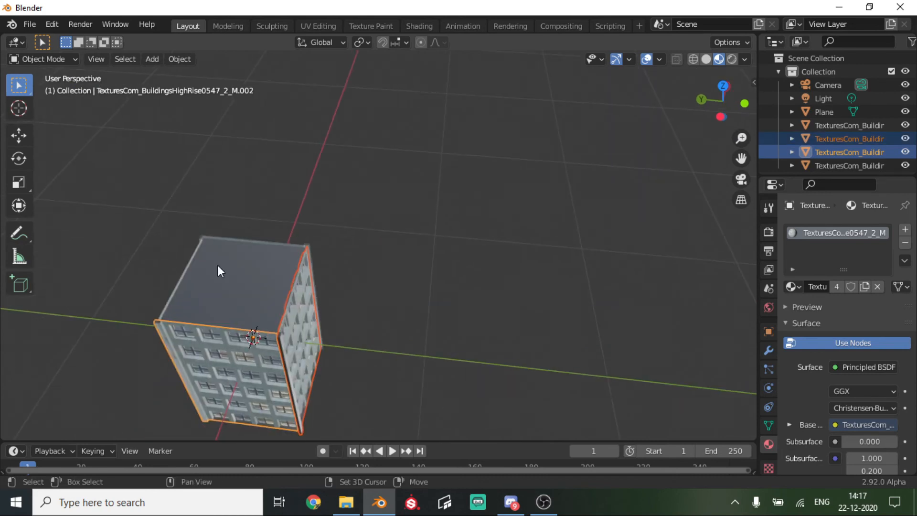
{"action": "left_click", "coordinate": [227, 239], "text": "shift"}
{"action": "left_click", "coordinate": [228, 237], "text": "shift"}
{"action": "middle_click_drag", "start_coordinate": [242, 231], "coordinate": [354, 182]}
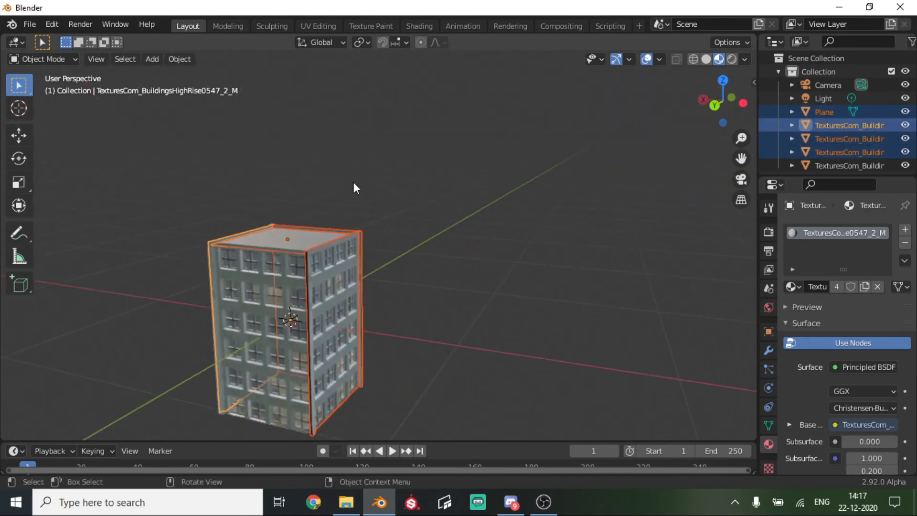
{"action": "left_click", "coordinate": [258, 279], "text": "shift"}
{"action": "key", "text": "ctrl+j"}
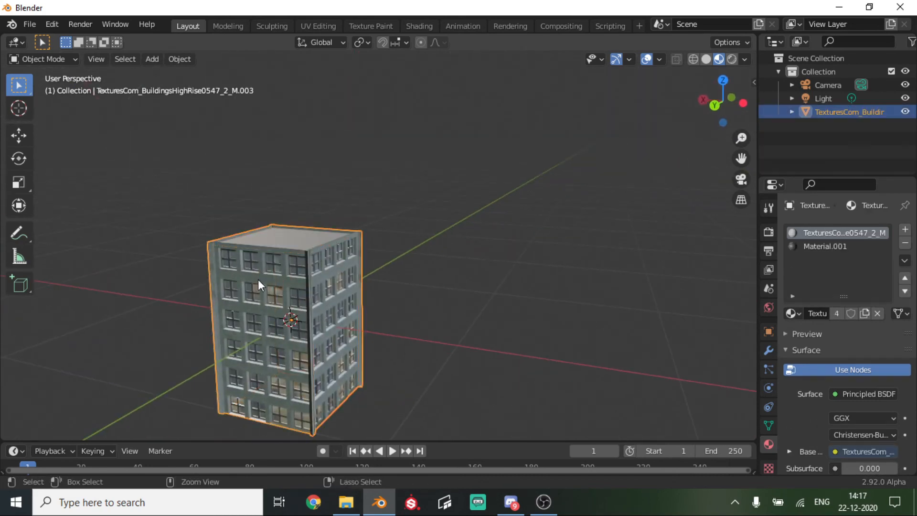
Try moving the joined building to check that its walls and roof move as a single object.
{"action": "scroll", "coordinate": [228, 305], "scroll_direction": "up", "scroll_amount": 3}
{"action": "key", "text": "g"}
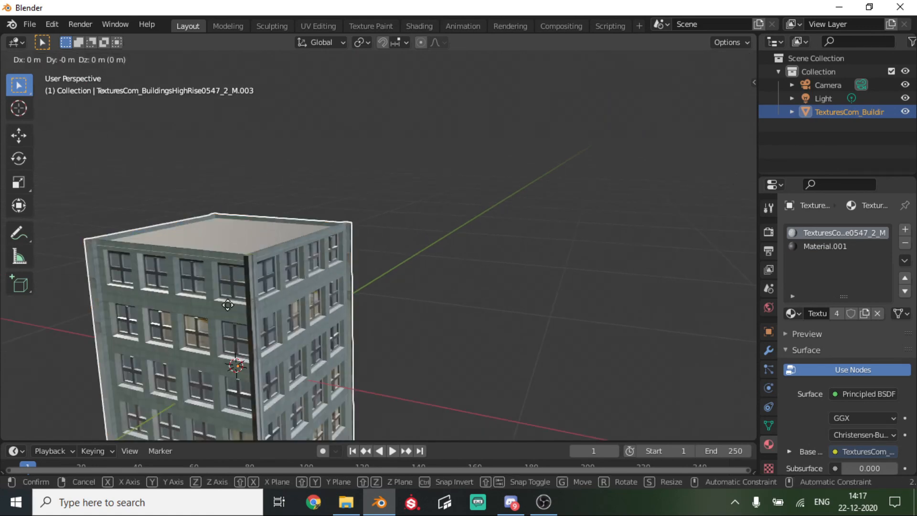
{"action": "left_click", "coordinate": [285, 214]}
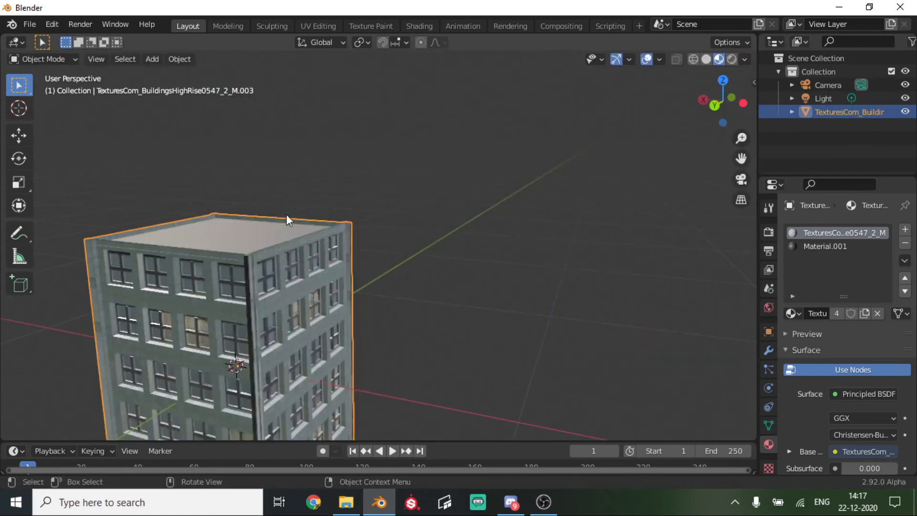
Rename the joined building object to "small apartment".
{"action": "double_click", "coordinate": [831, 110]}
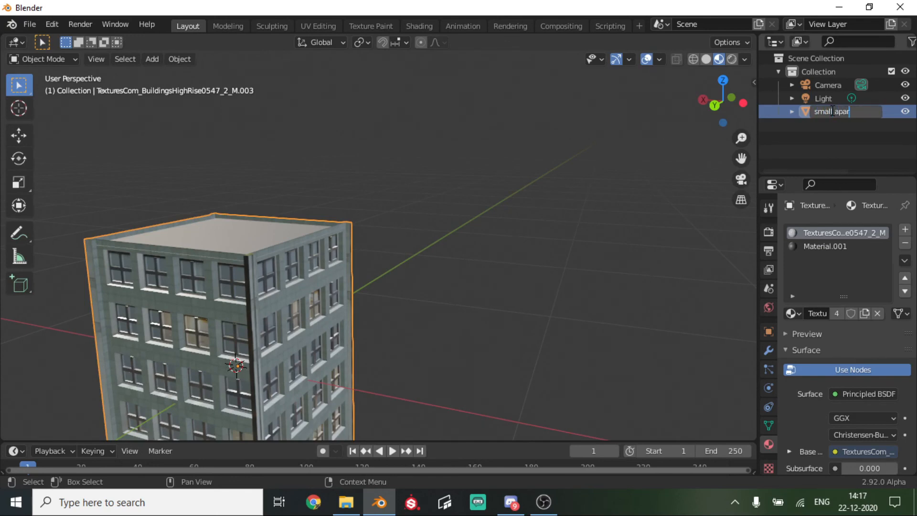
{"action": "key", "text": "Return"}
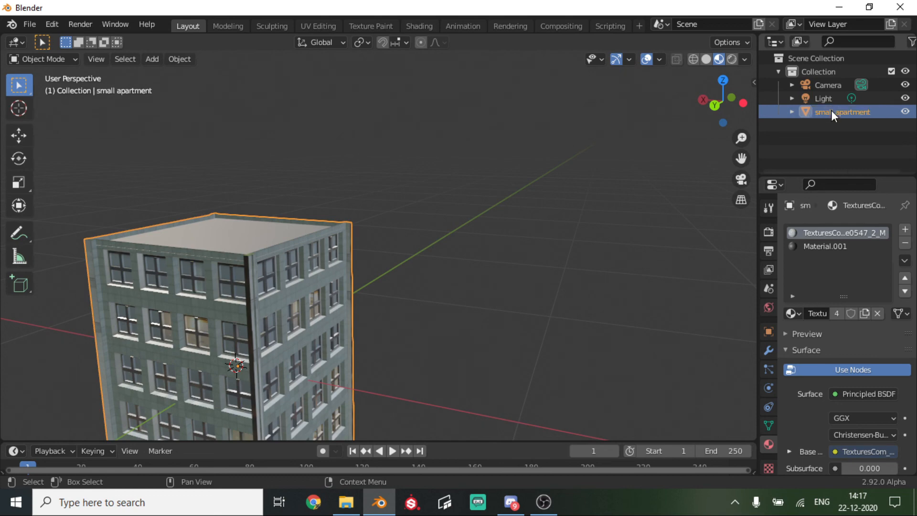
Examine the finished building's walls and roof from several sides and select the building.
{"action": "scroll", "coordinate": [317, 261], "scroll_direction": "down", "scroll_amount": 3}
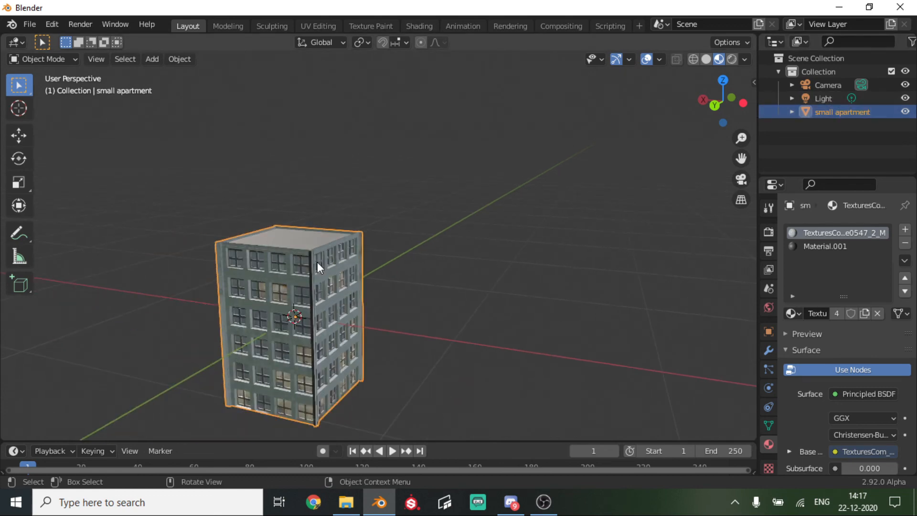
{"action": "middle_click_drag", "start_coordinate": [317, 261], "coordinate": [403, 265]}
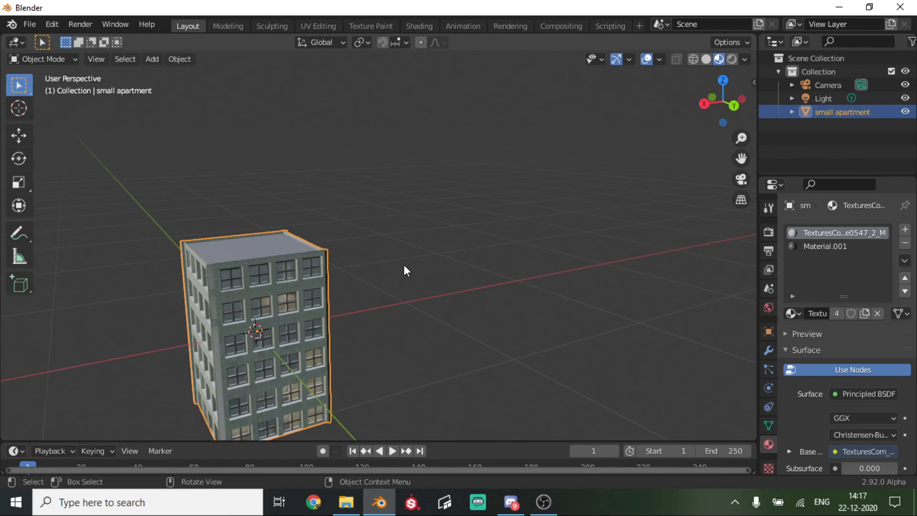
{"action": "scroll", "coordinate": [240, 311], "scroll_direction": "up", "scroll_amount": 2}
{"action": "middle_click_drag", "start_coordinate": [240, 311], "coordinate": [246, 224]}
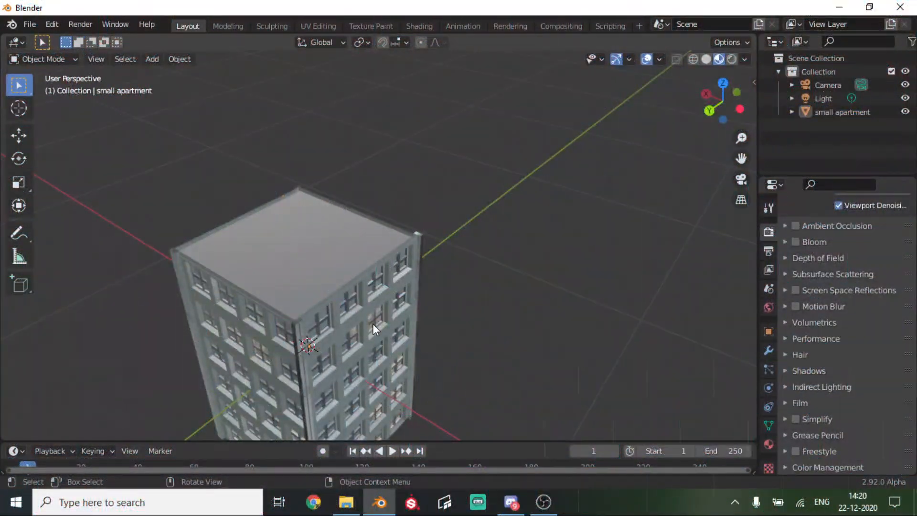
{"action": "middle_click_drag", "start_coordinate": [373, 323], "coordinate": [330, 283]}
{"action": "left_click", "coordinate": [329, 281]}
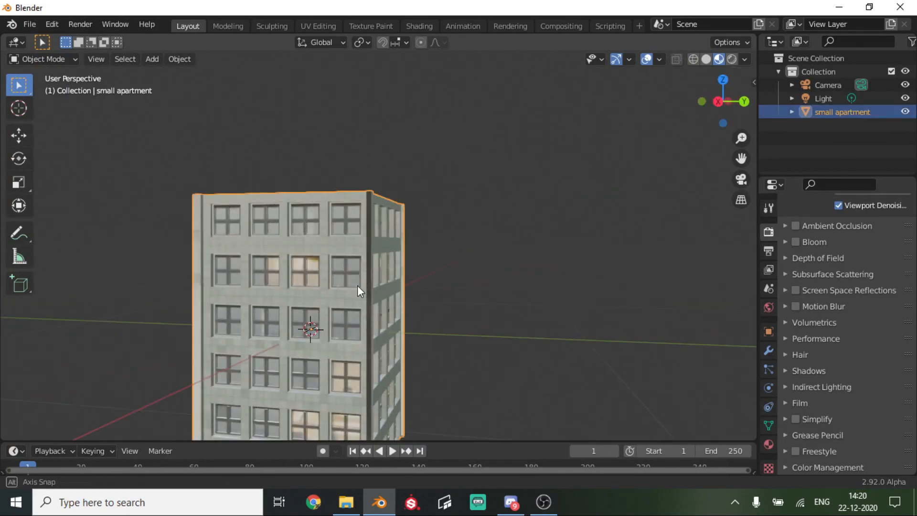